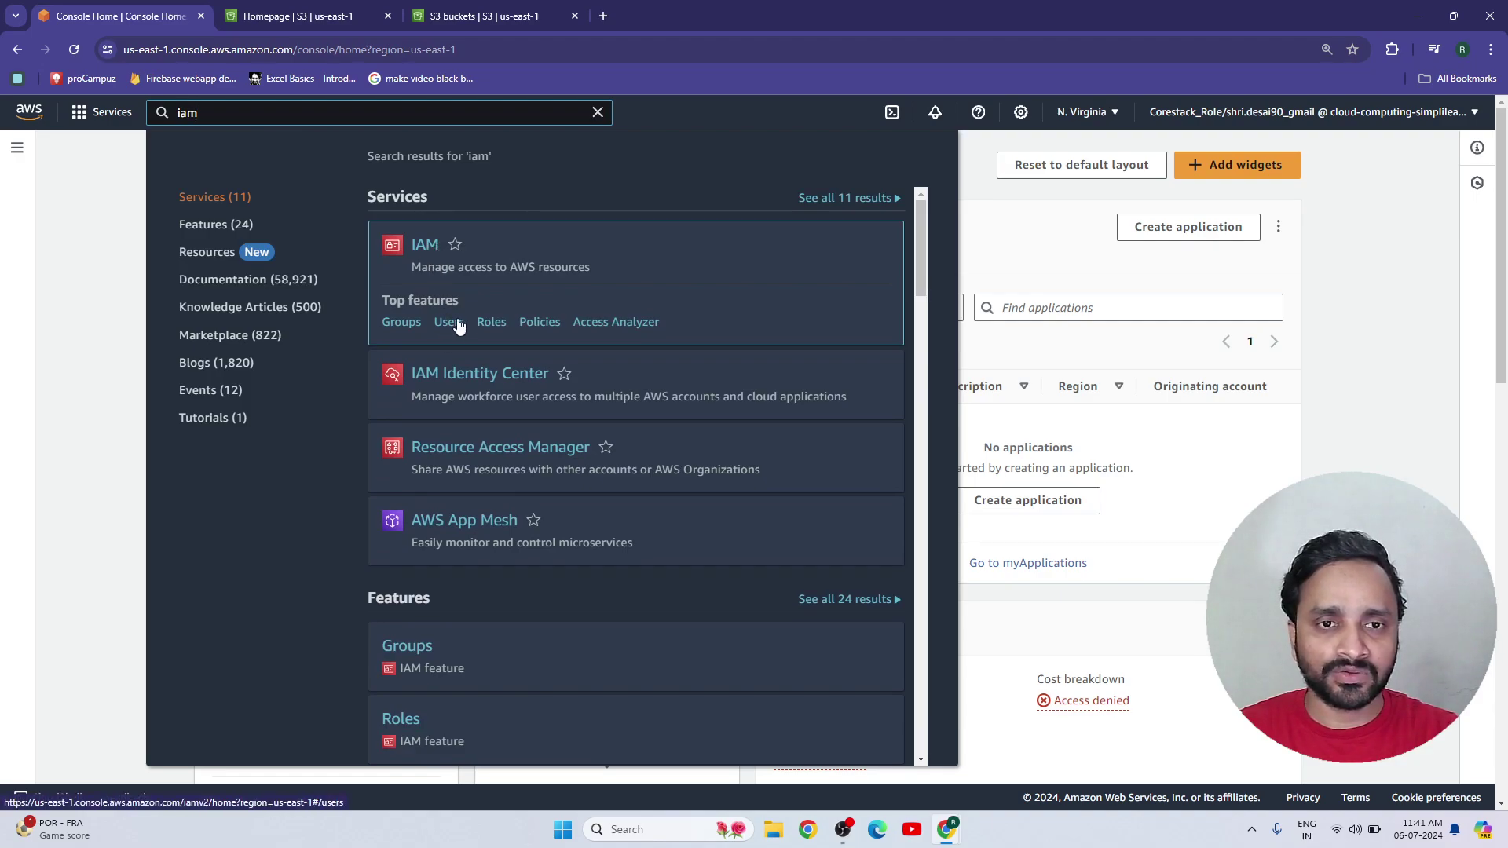
Open the IAM users list and start creating a new user.
click(103, 366)
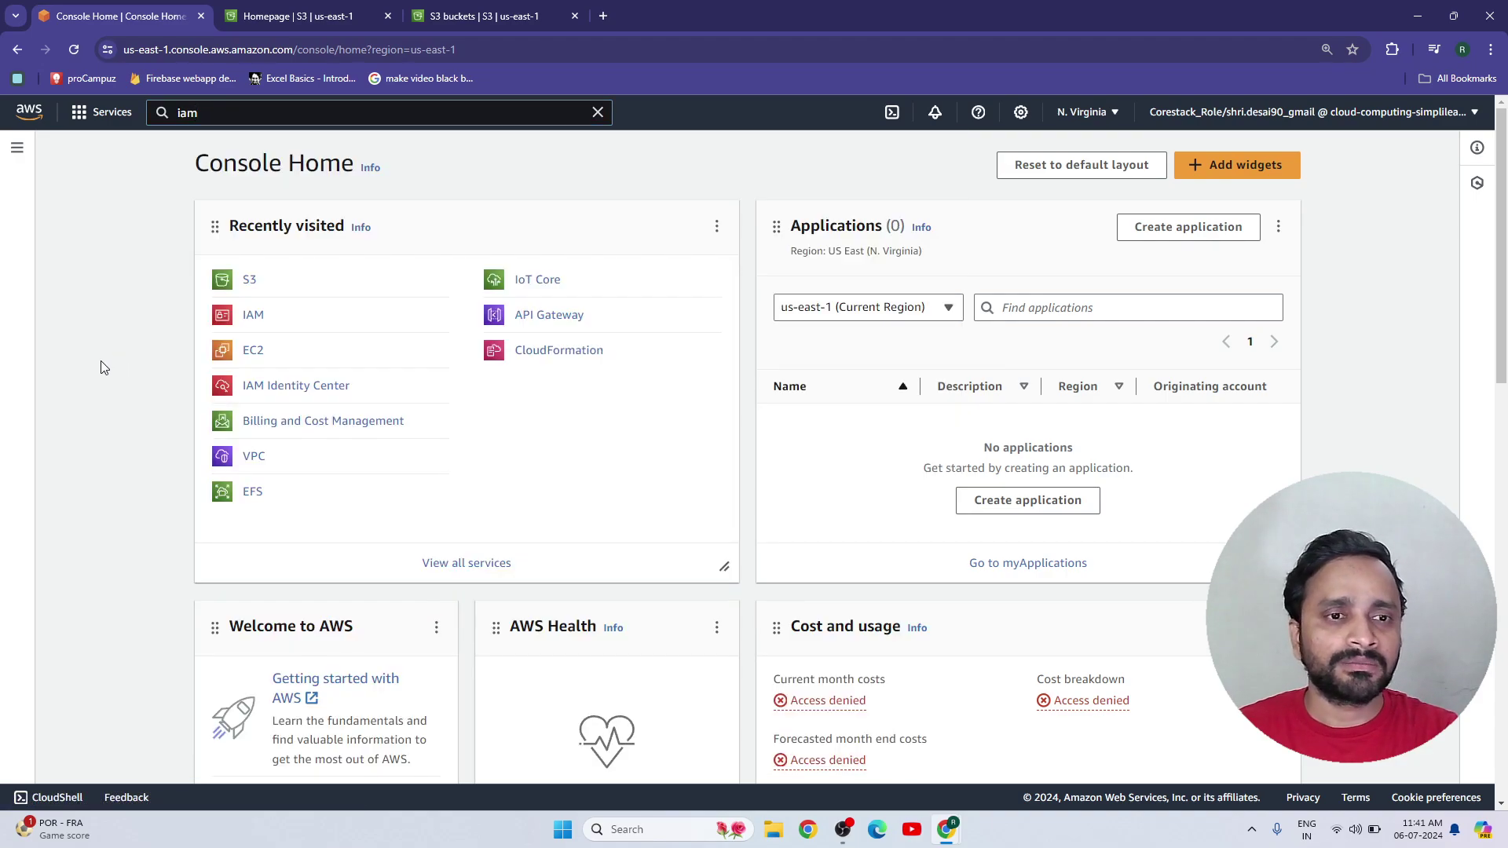
click(259, 325)
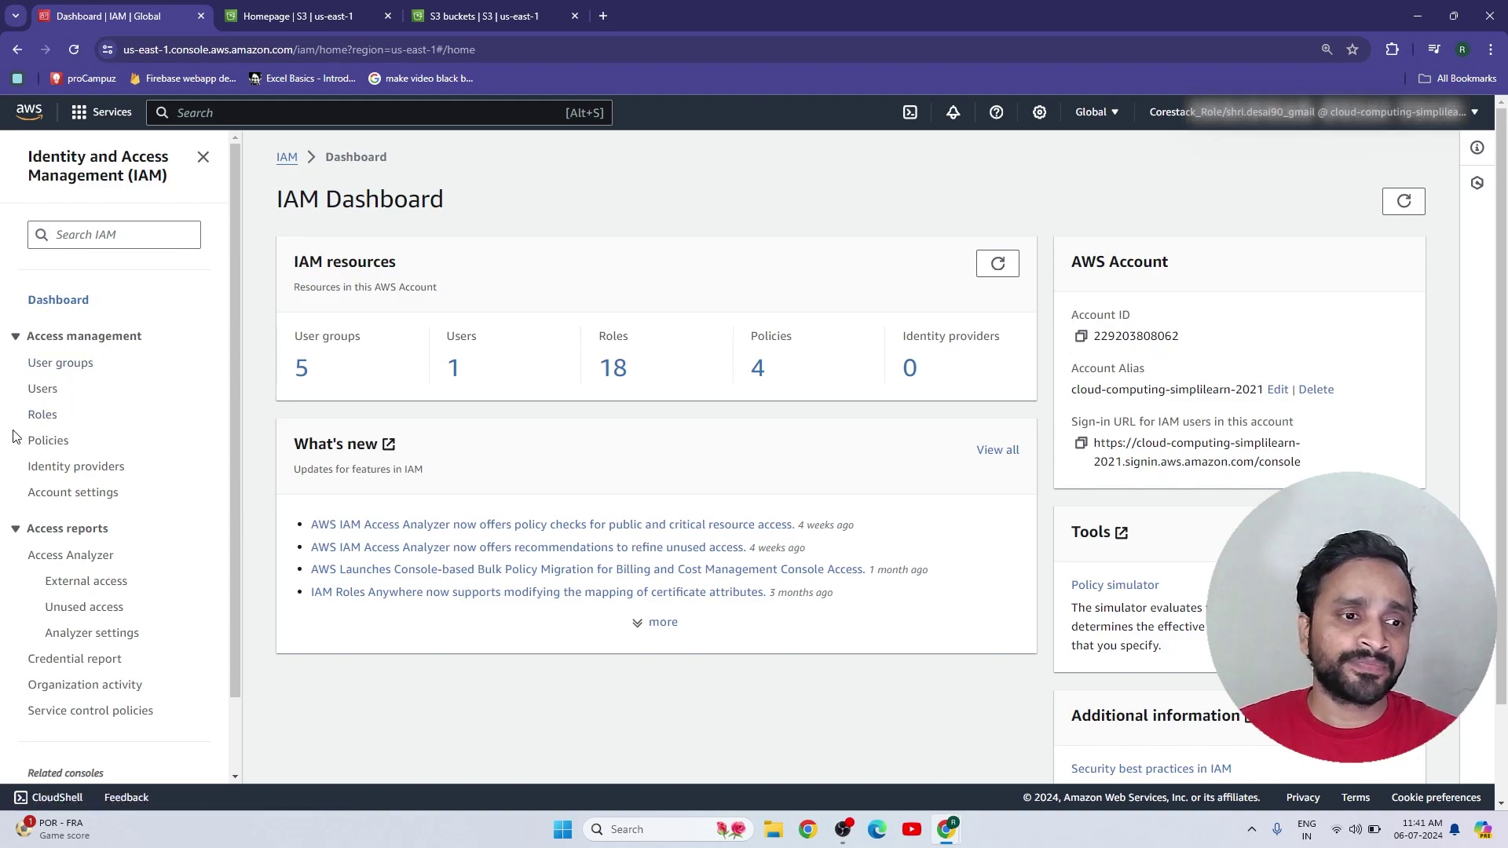
click(44, 391)
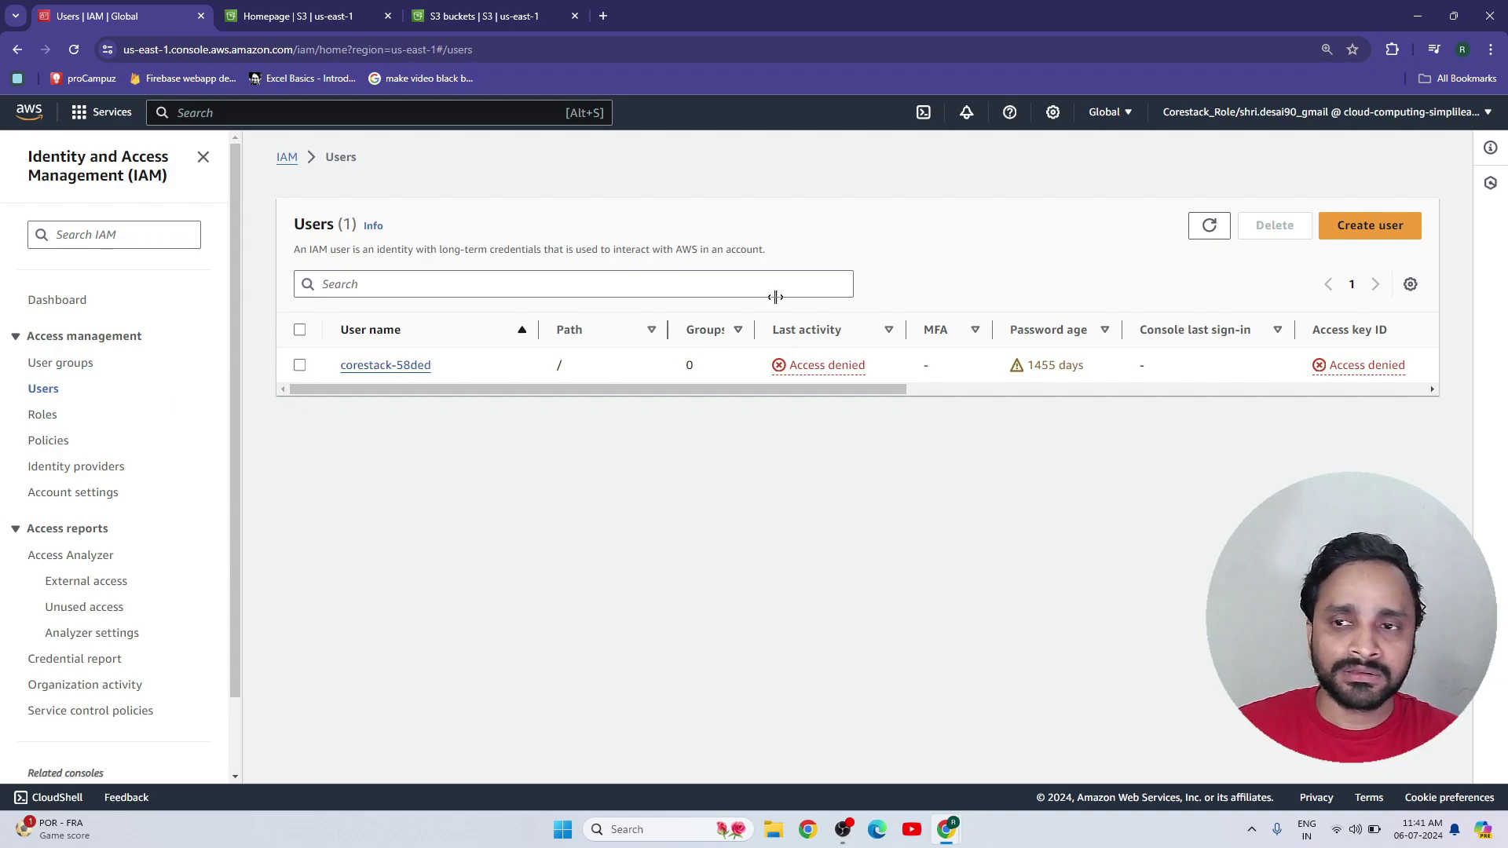
click(1381, 234)
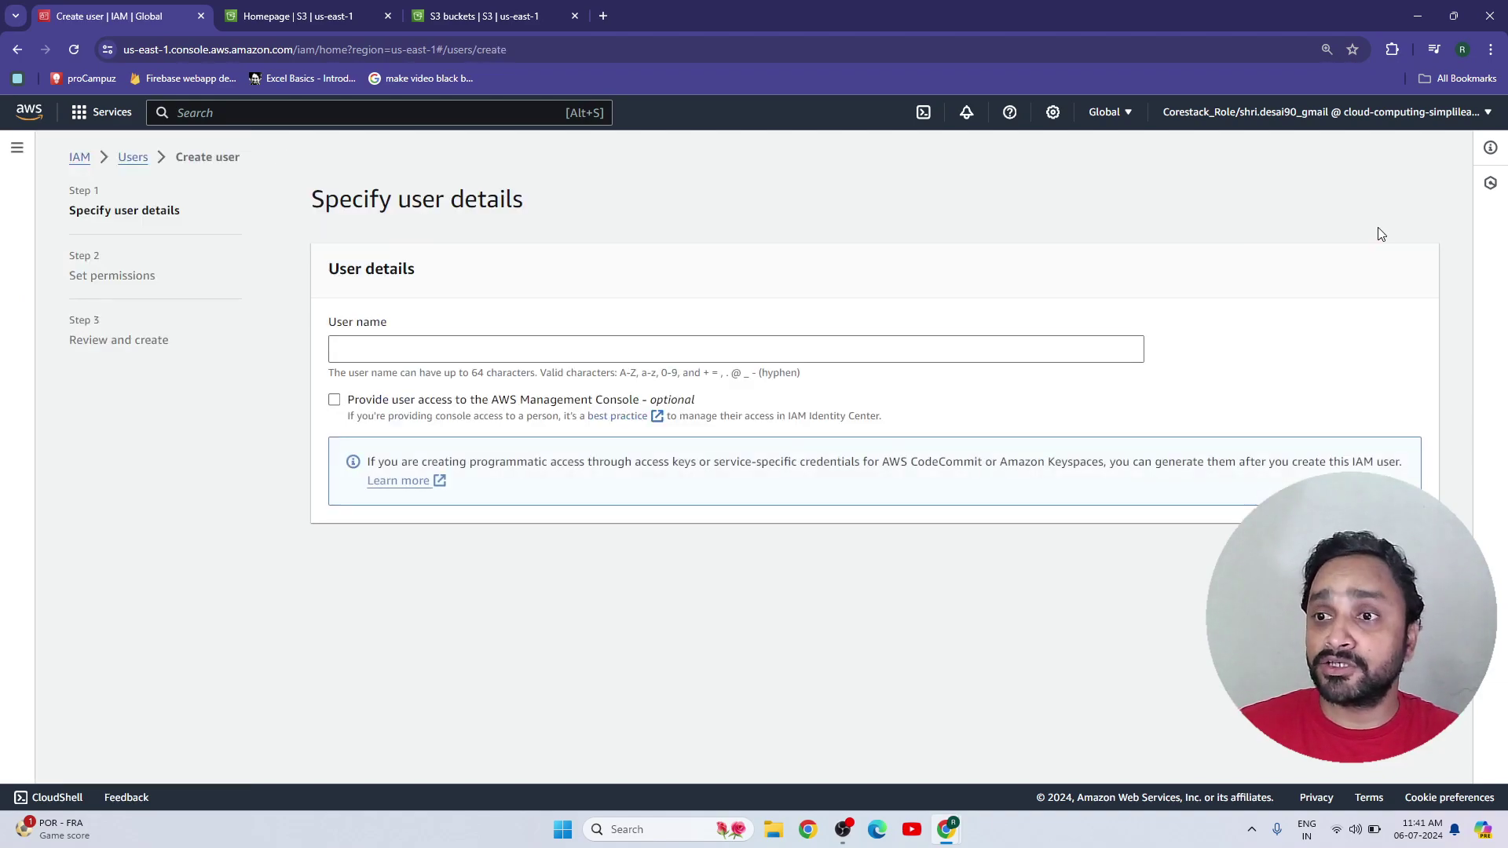
Name the new user M-user and provide access to the AWS Management Console.
click(466, 348)
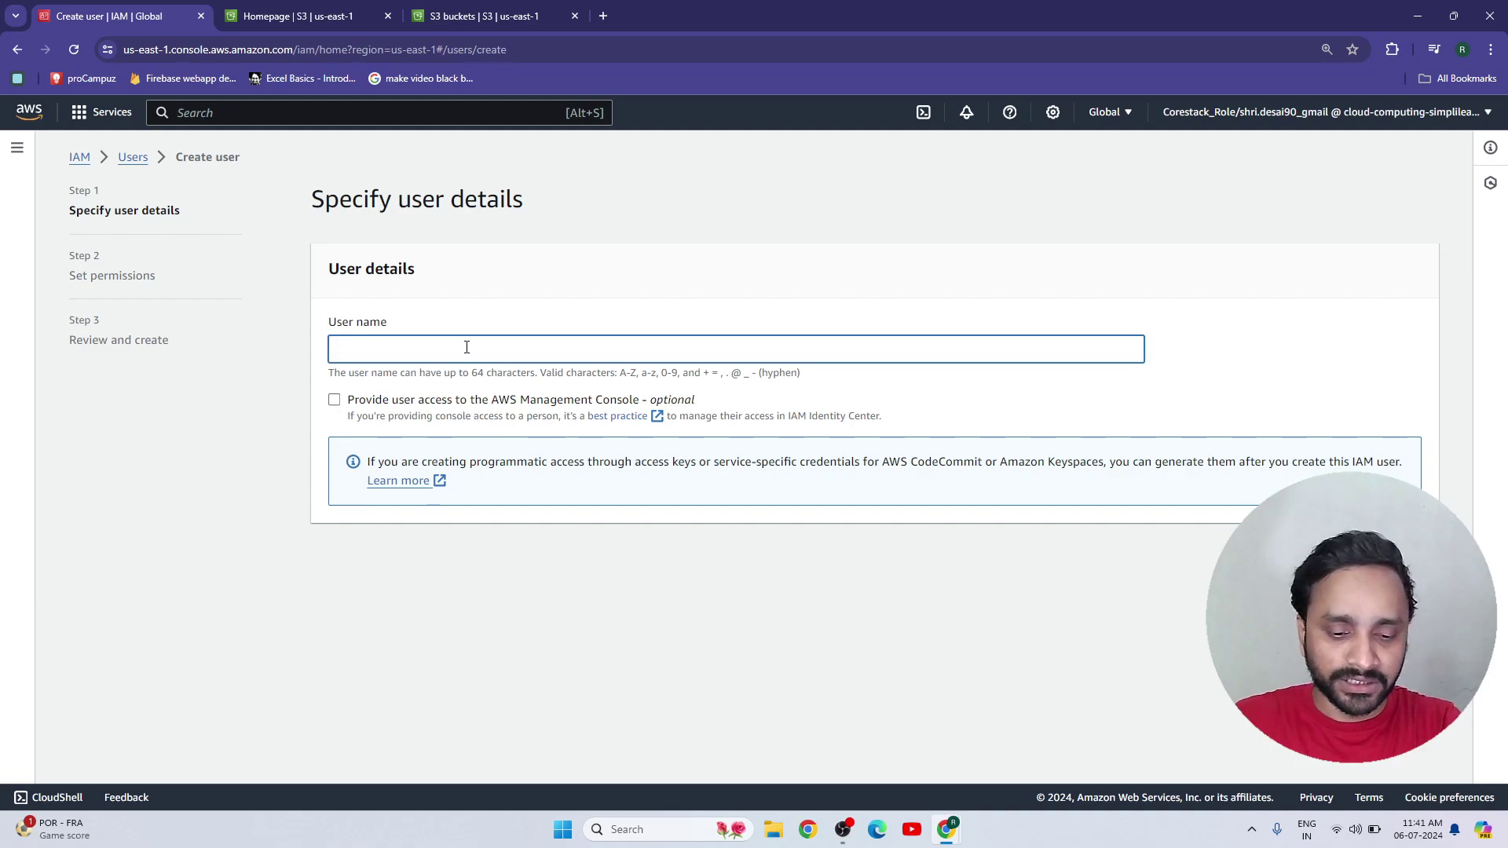
text(M-user)
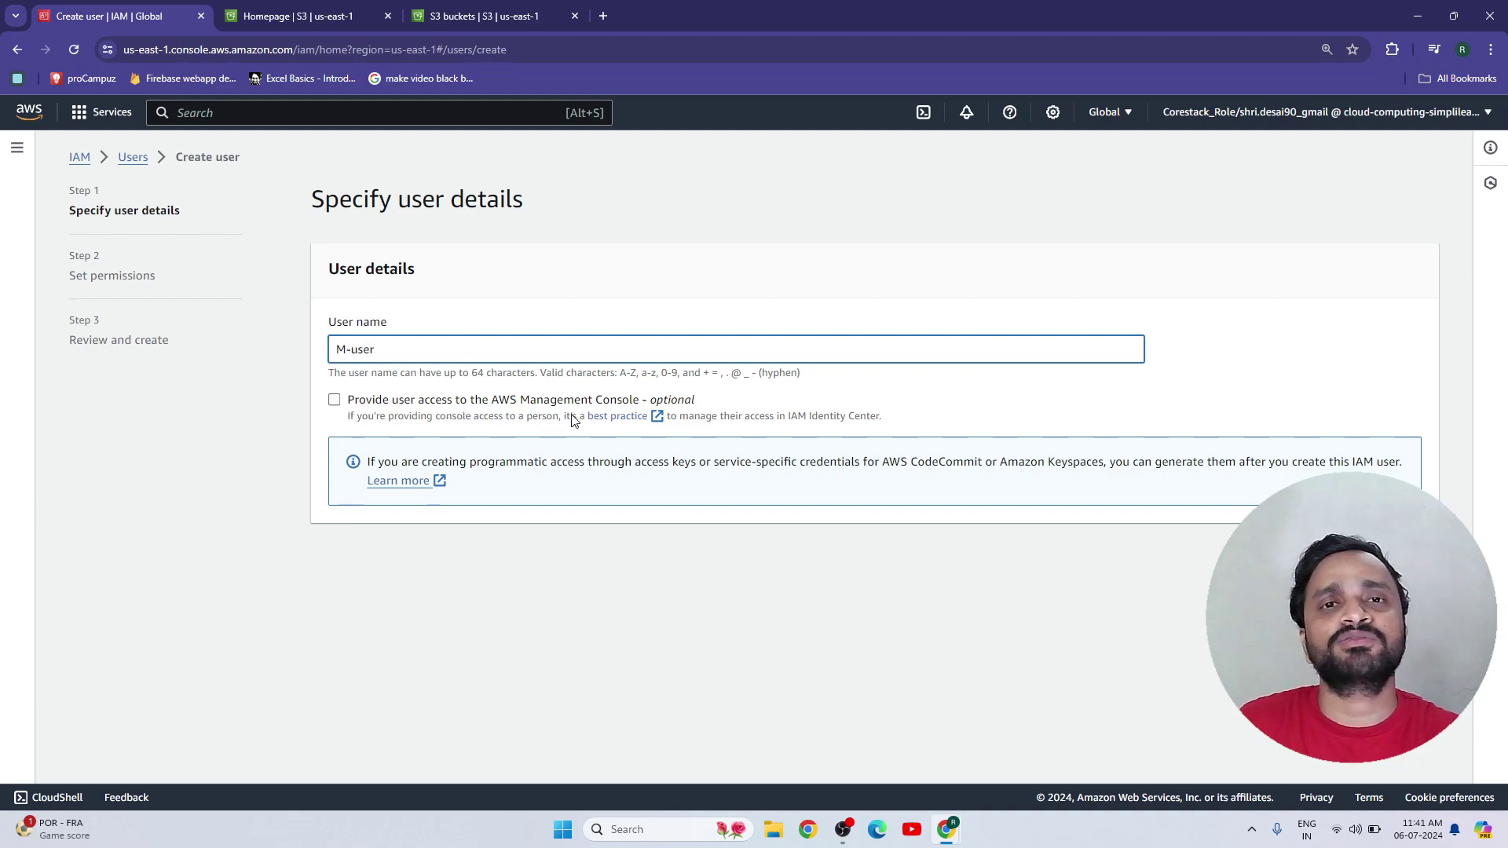
click(334, 400)
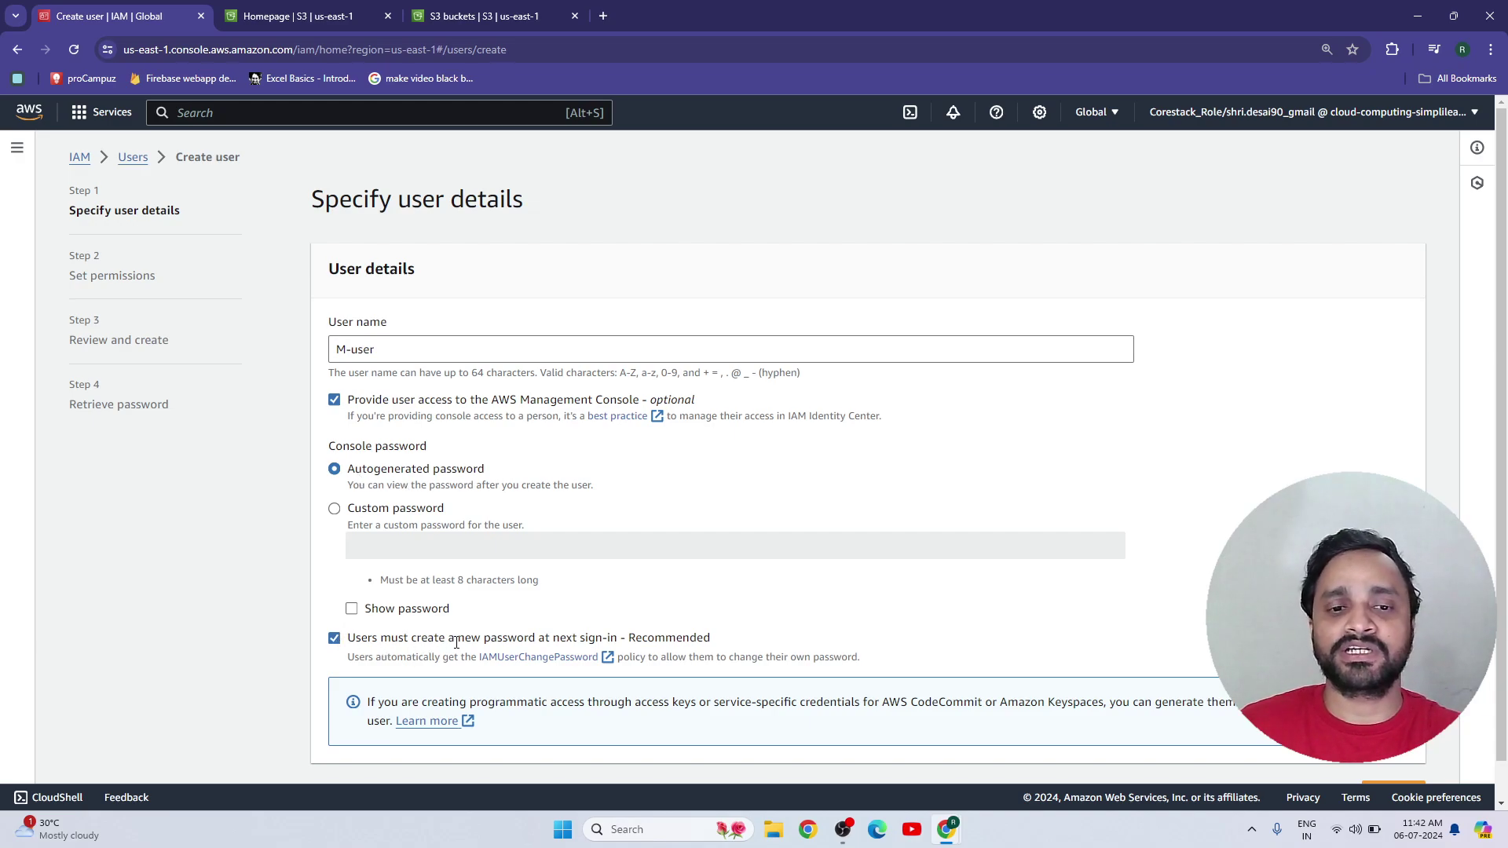
Choose a custom console password and require the user to create a new password at next sign-in.
click(335, 509)
click(393, 543)
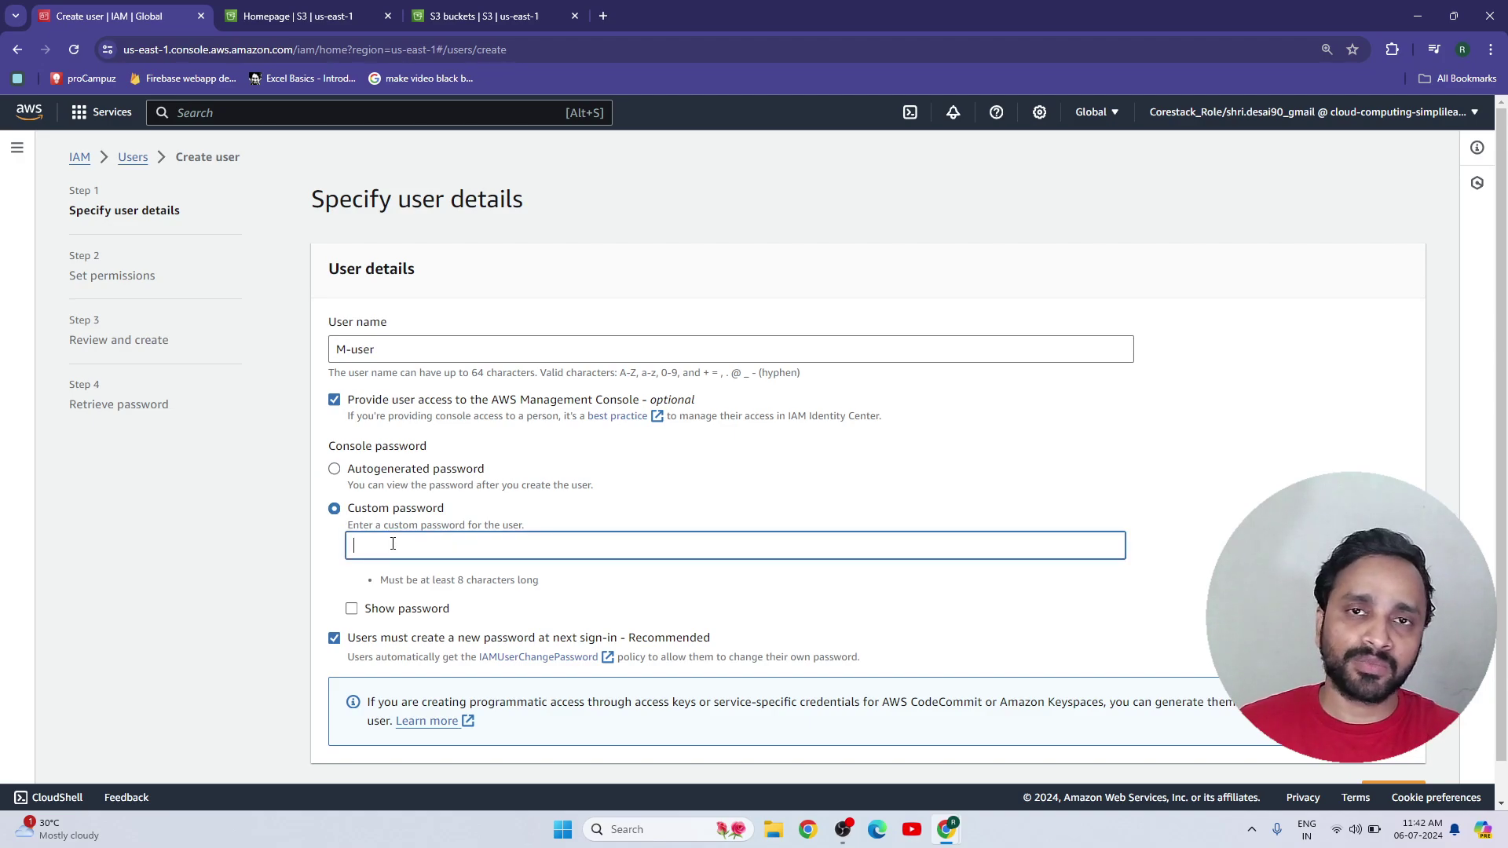
click(334, 640)
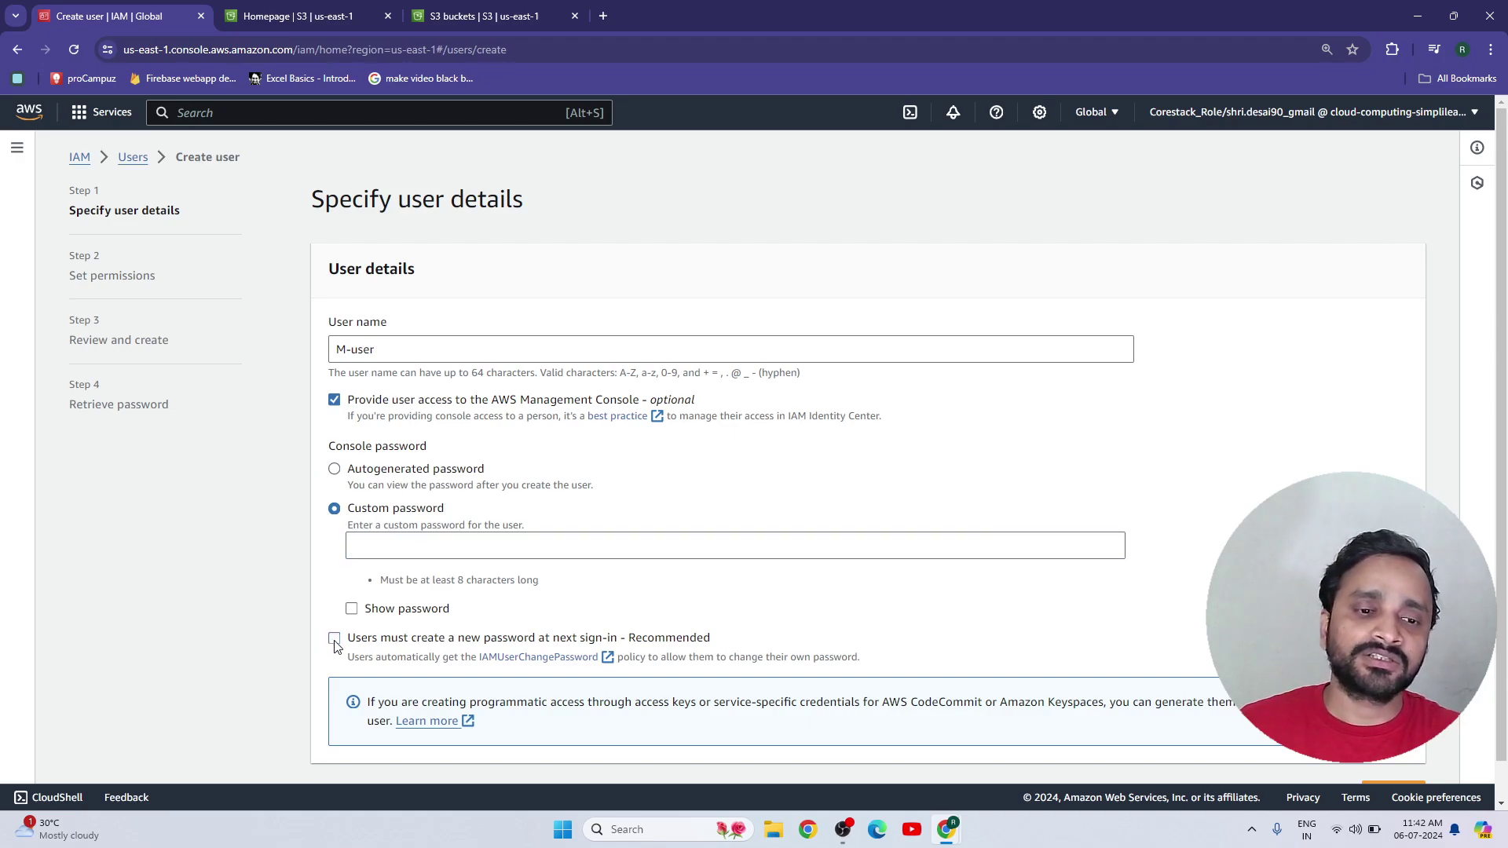
click(334, 639)
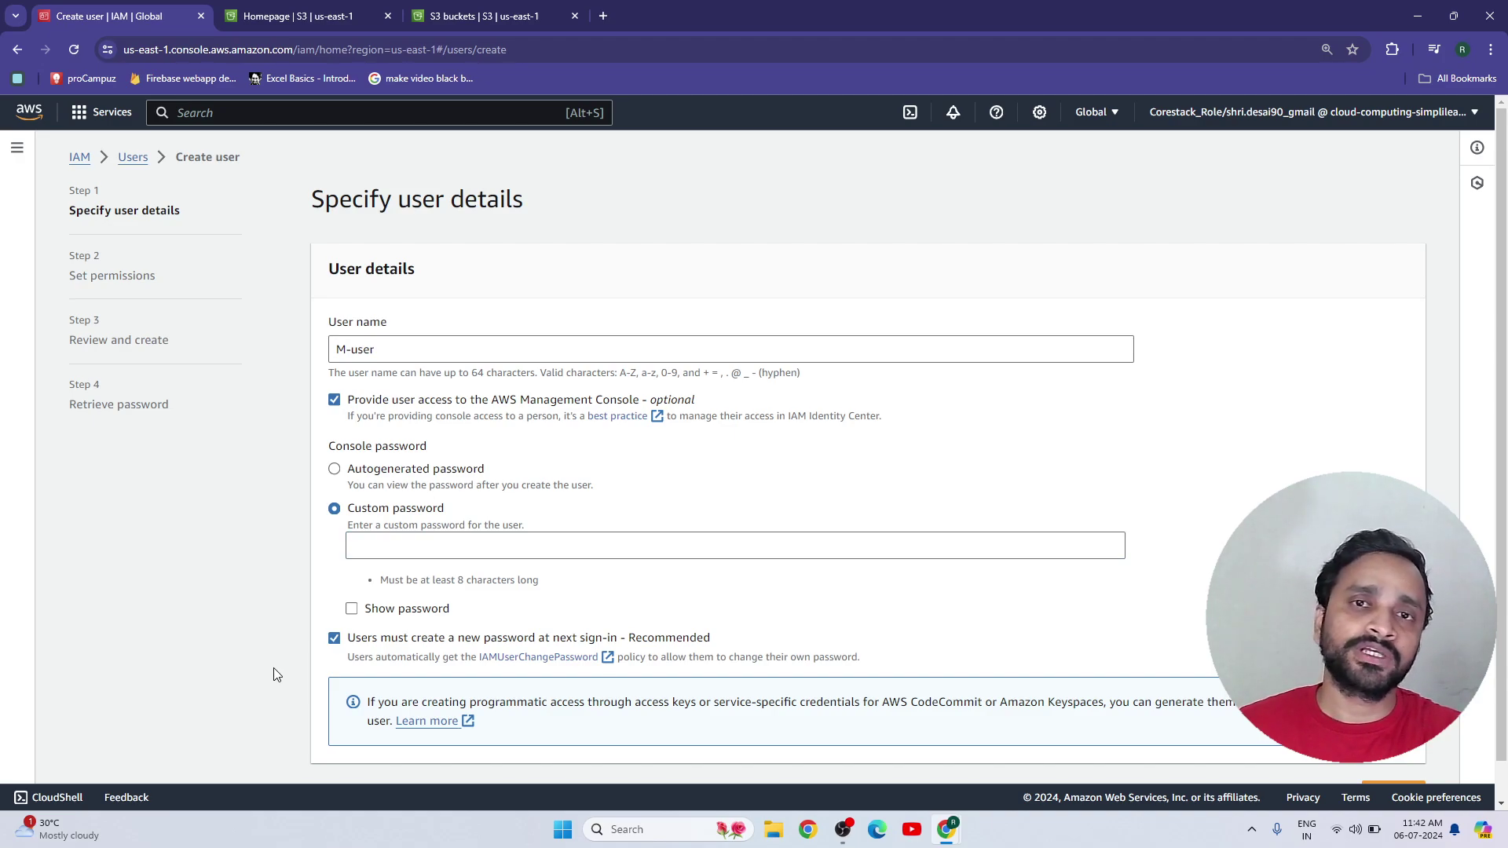
Enter the custom console password for the user and proceed to setting permissions.
click(378, 551)
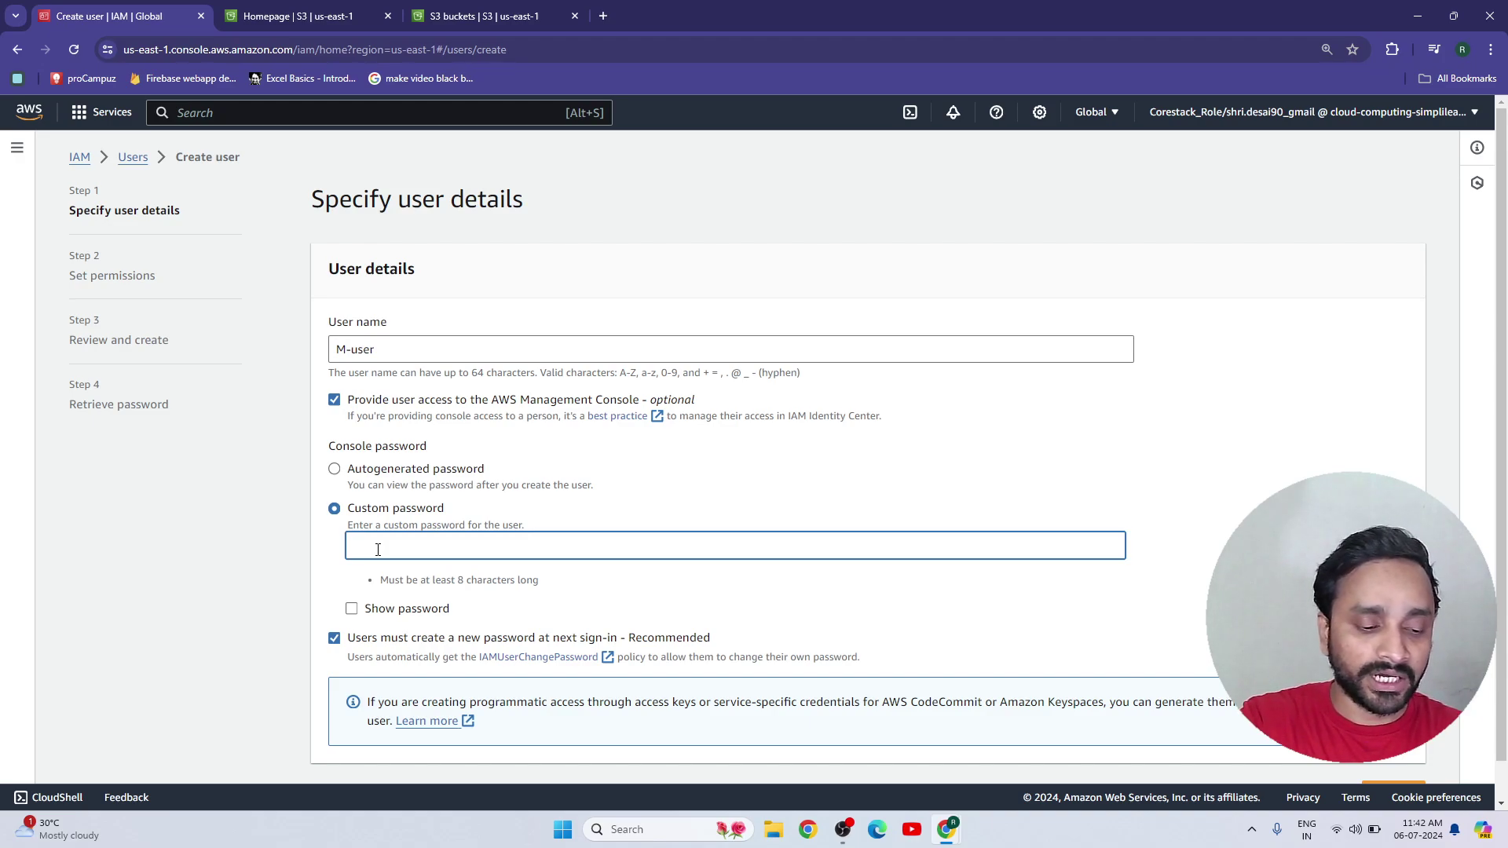
text(•••)
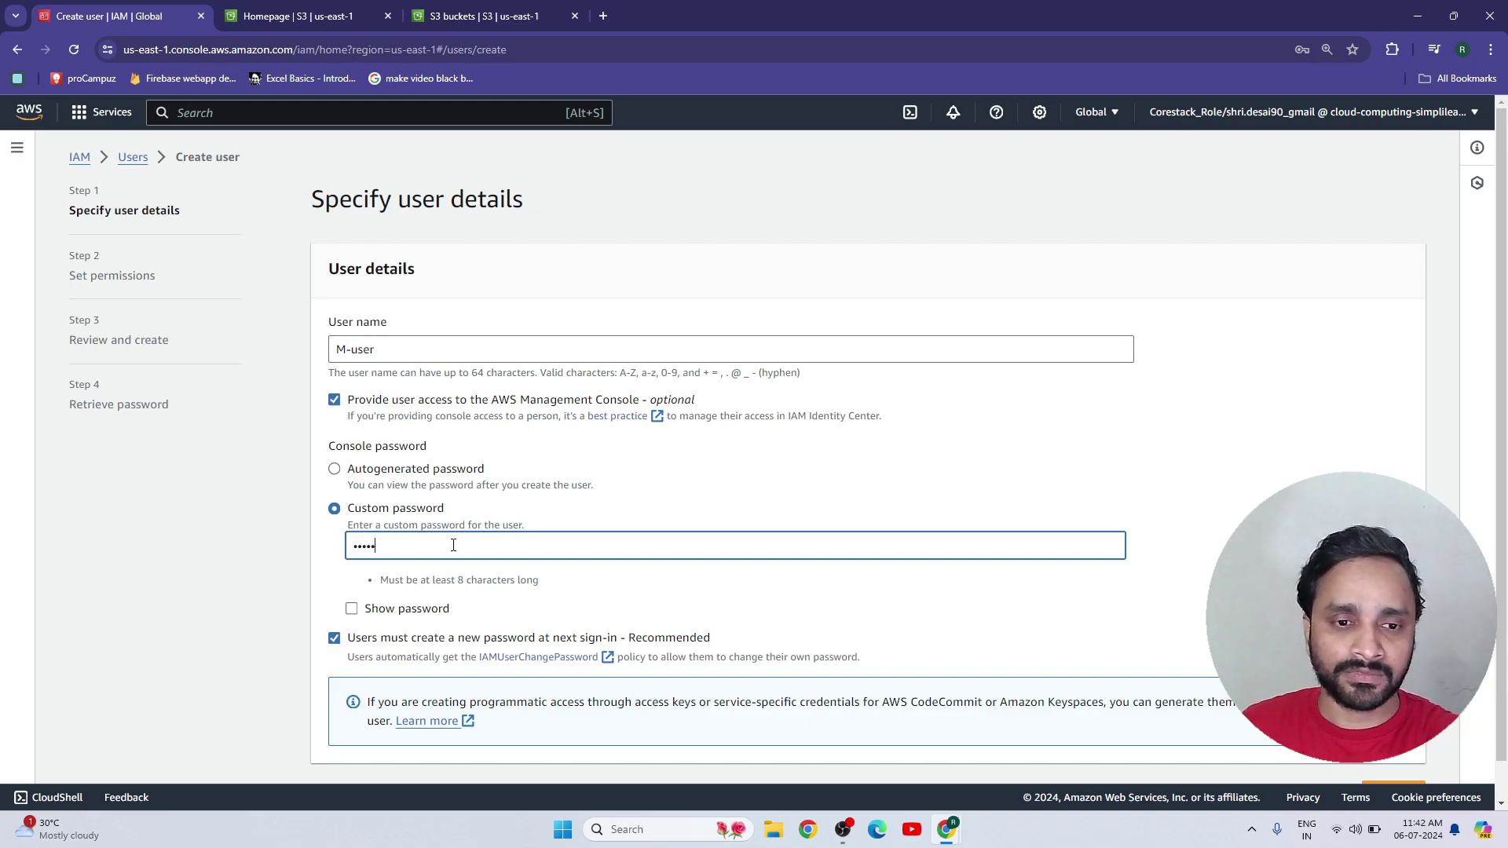
key(BackSpace)
key(BackSpace)
key(BackSpace)
key(BackSpace)
key(BackSpace)
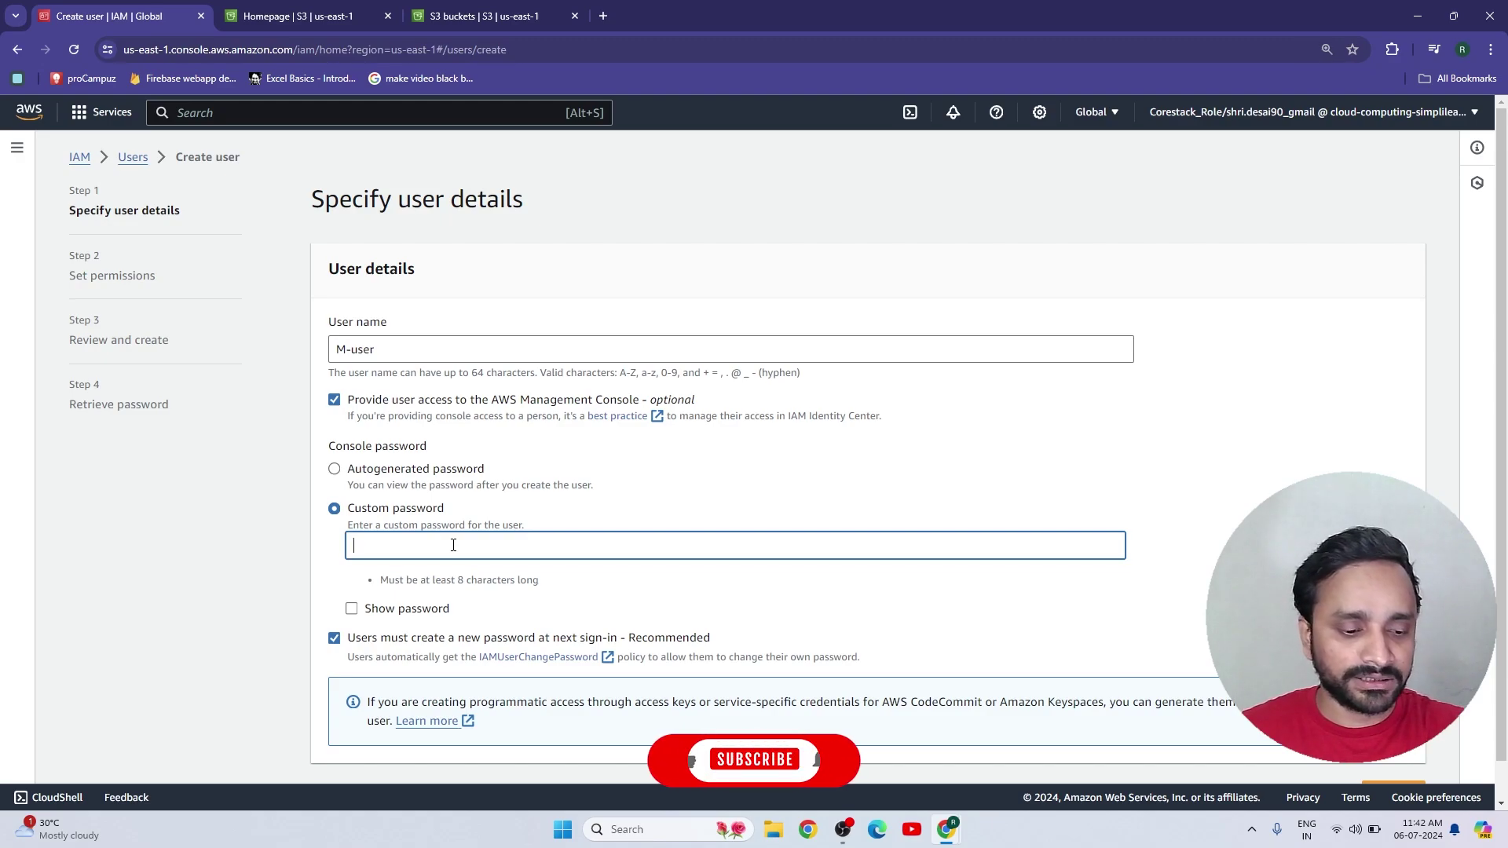
text(•)
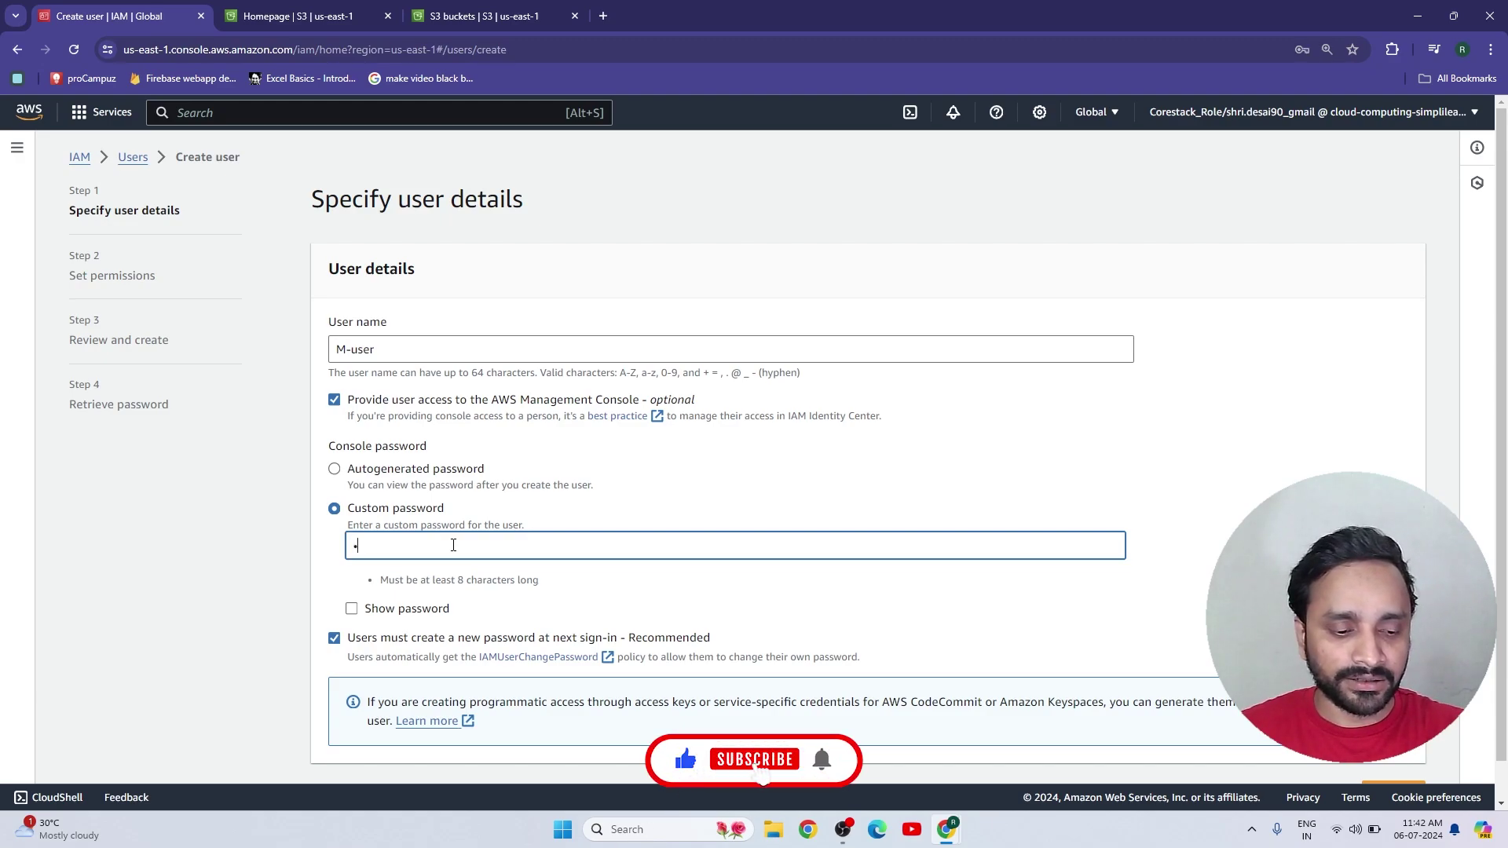
text(••••••)
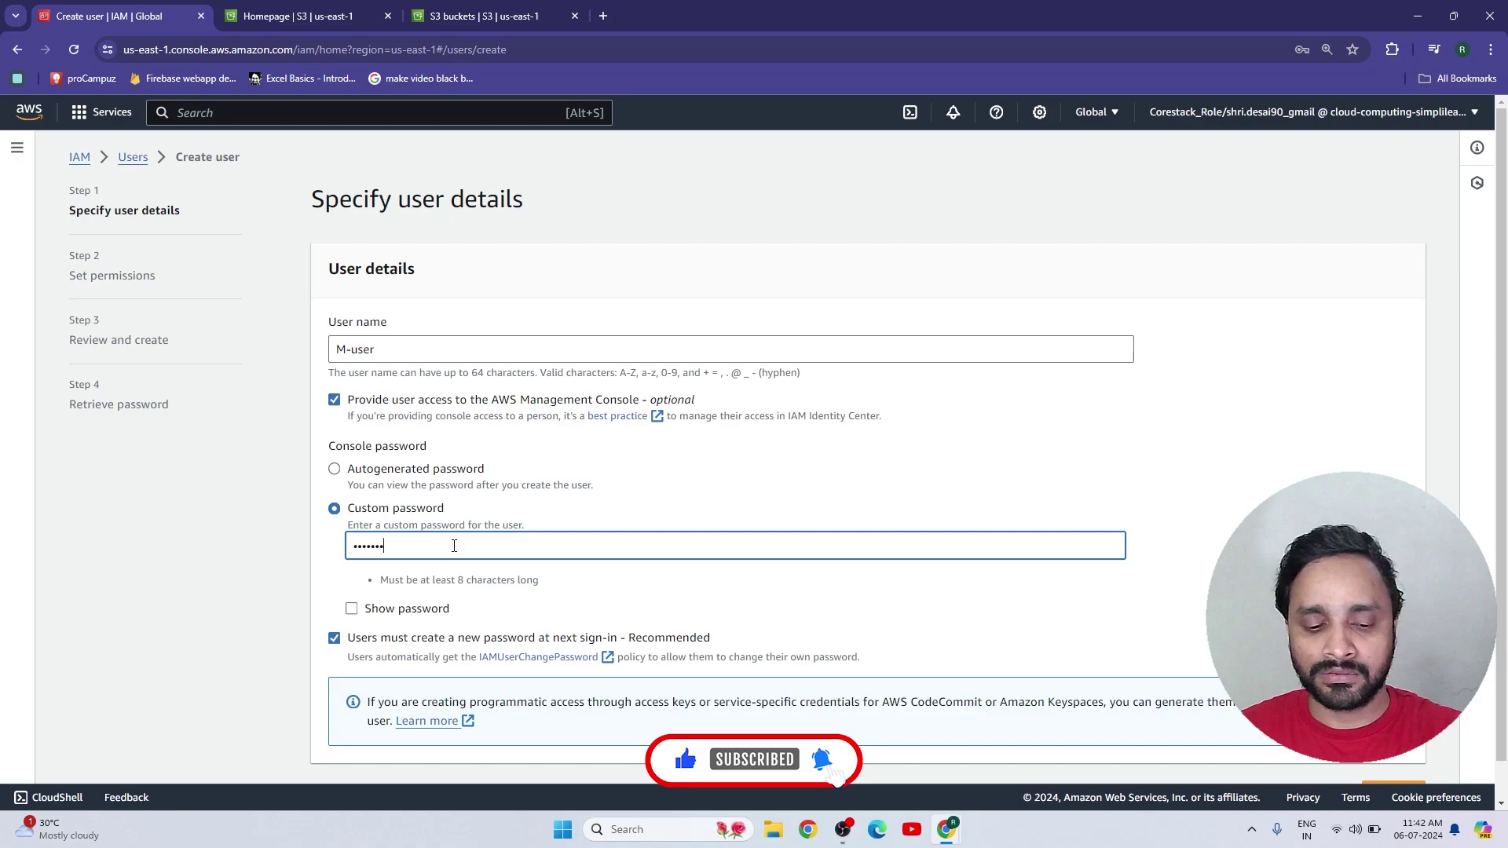
text(•)
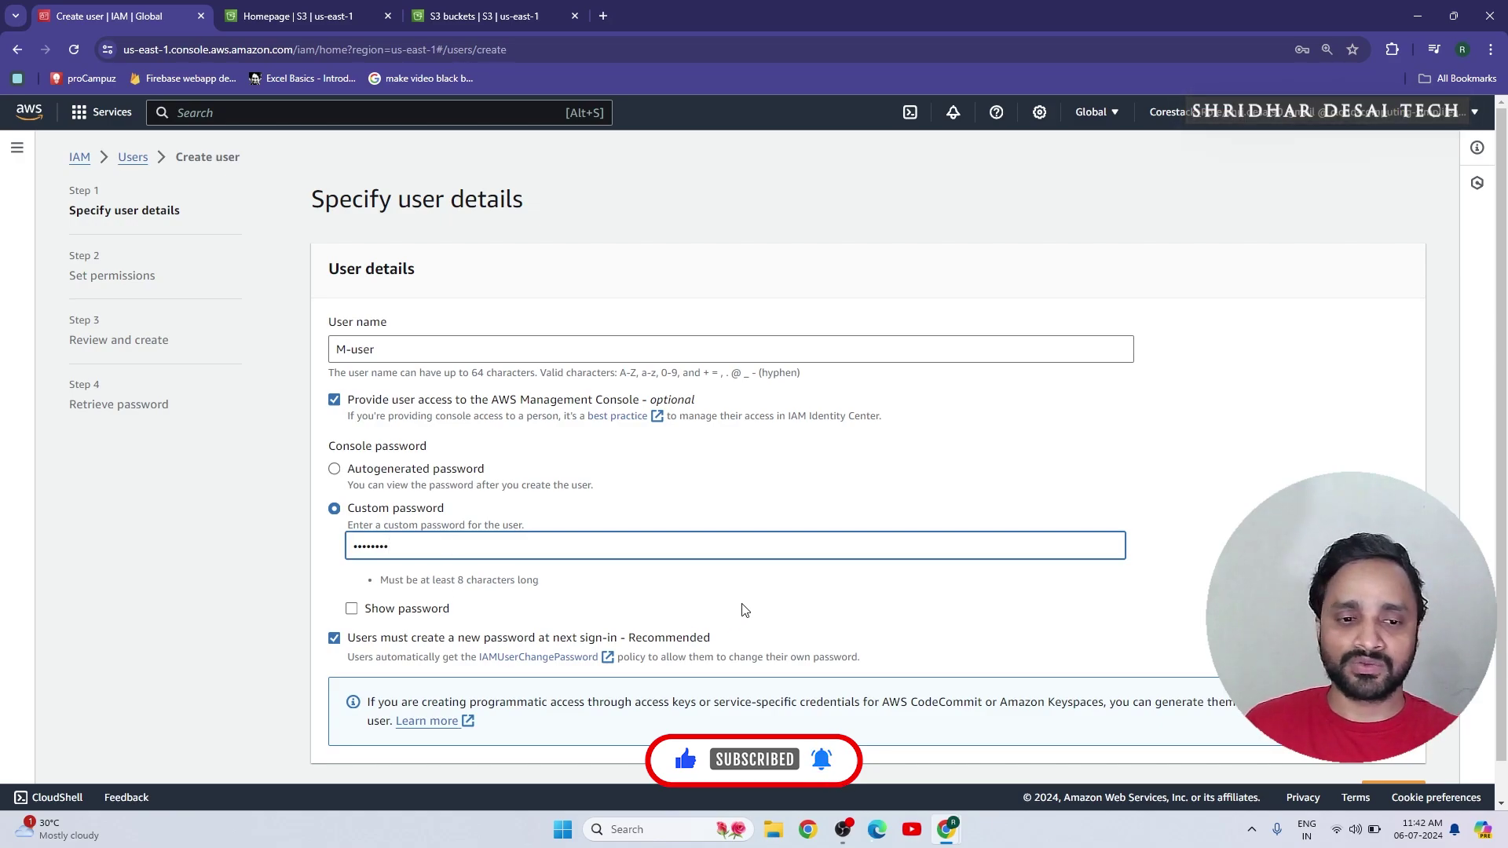
scroll(785, 581, down, 1)
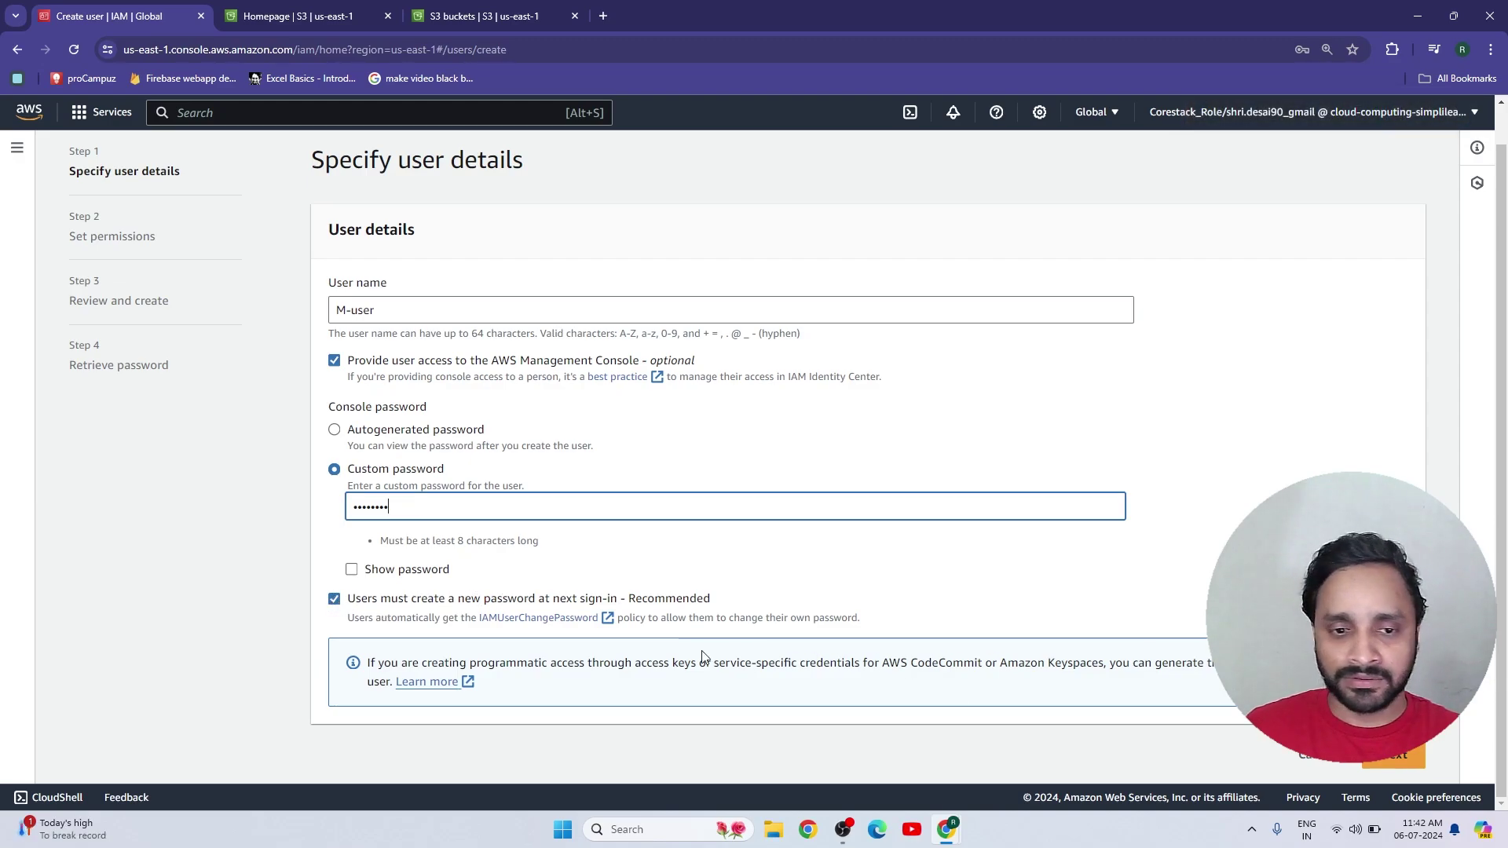
click(1394, 758)
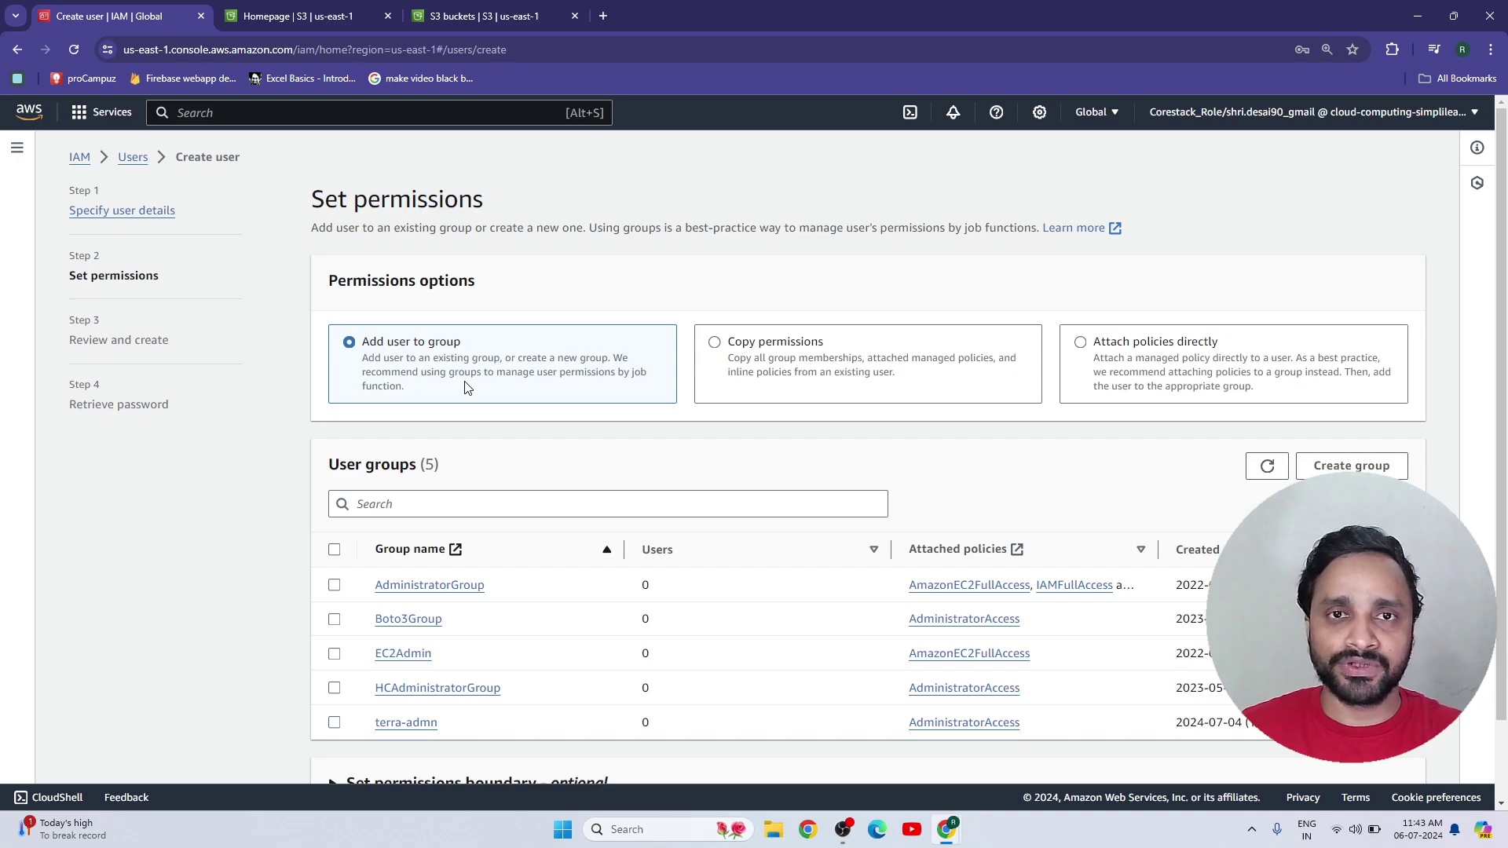
Choose to attach policies directly to the user and start creating a new permissions policy.
click(776, 363)
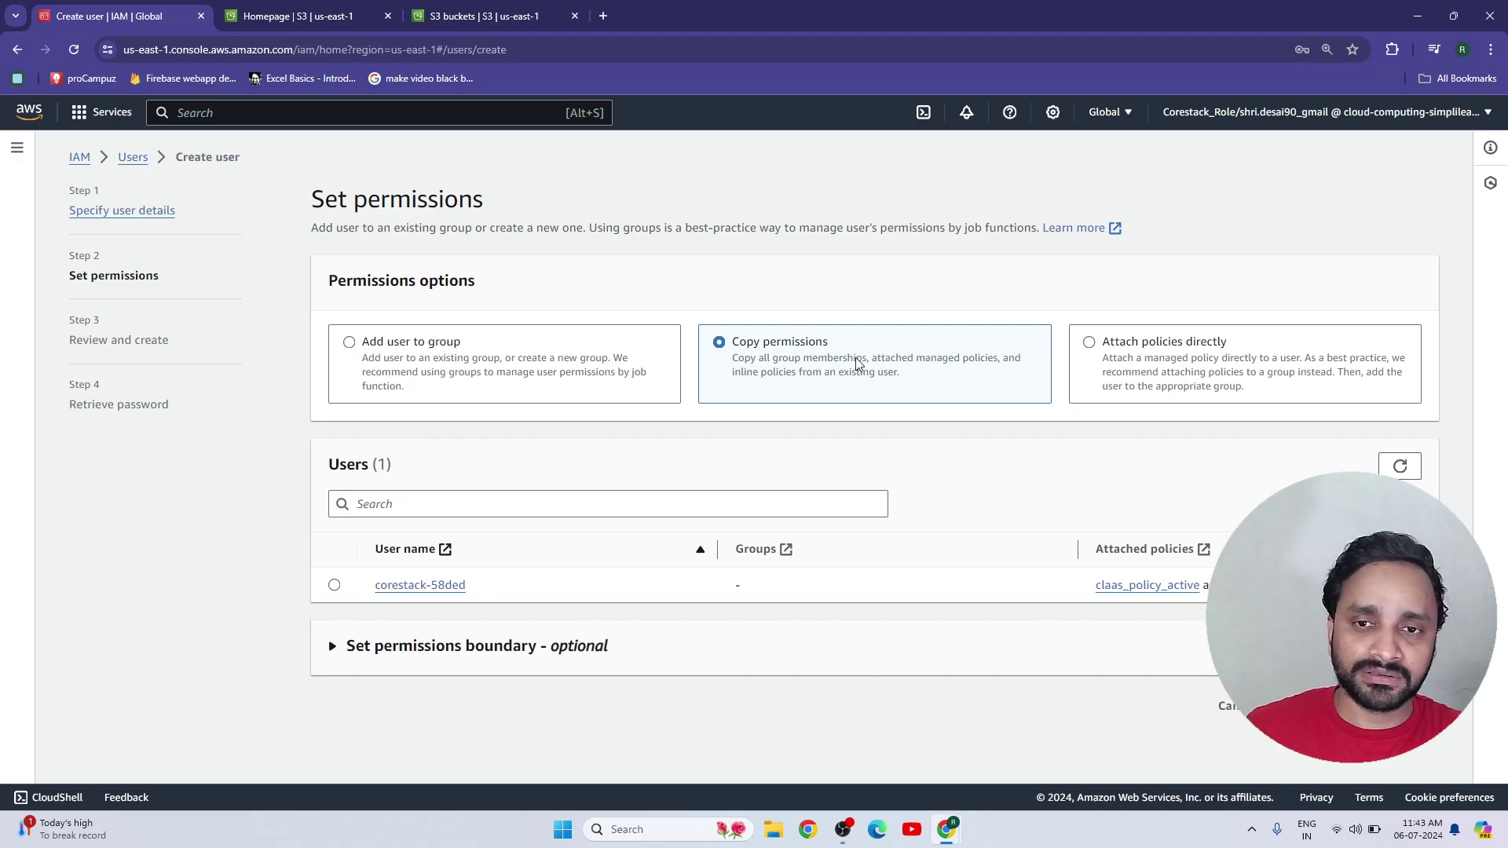
click(346, 392)
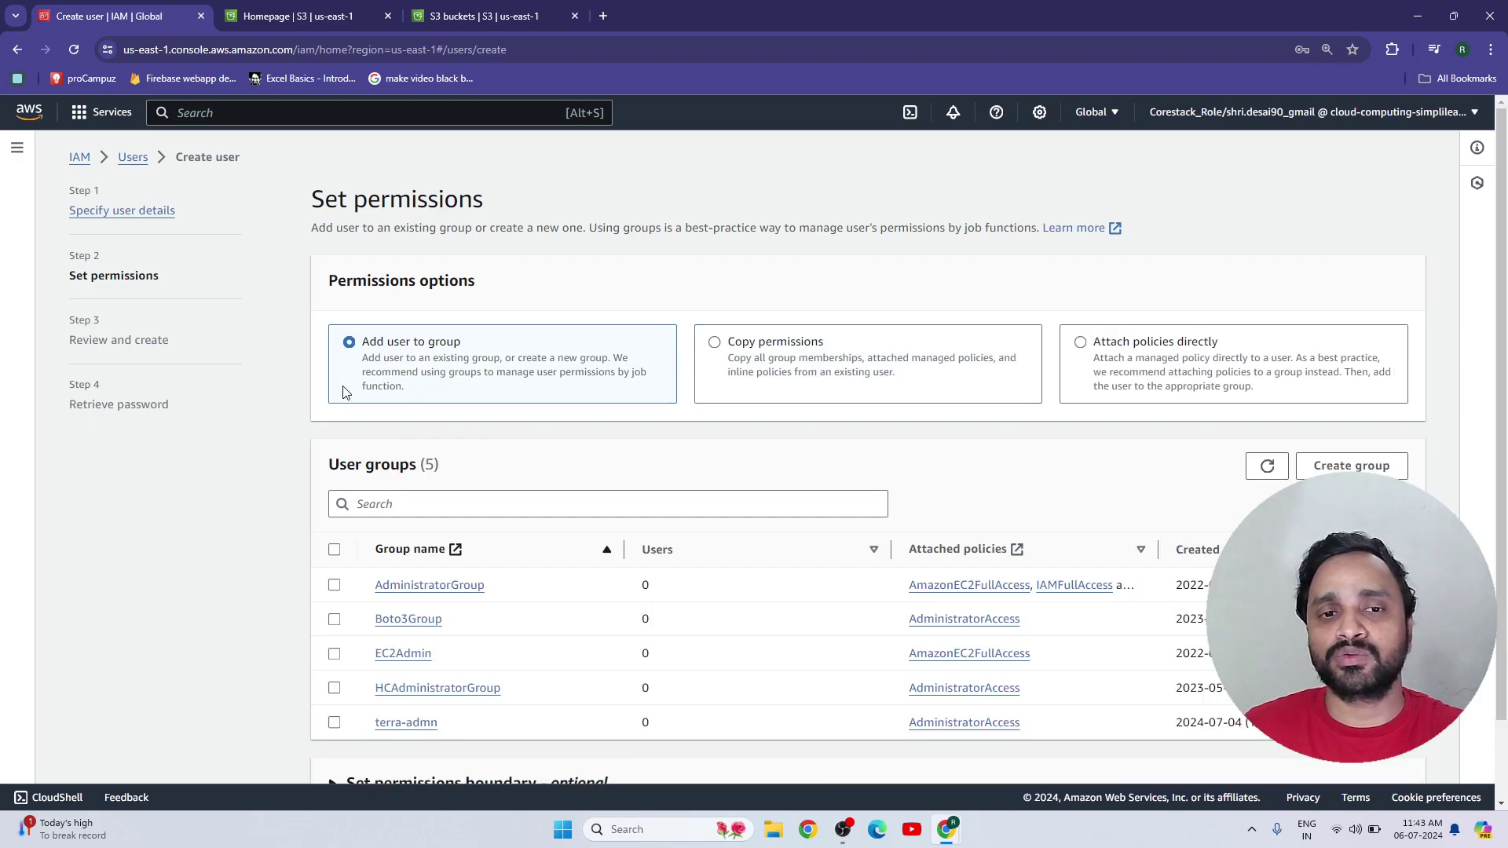
click(1146, 366)
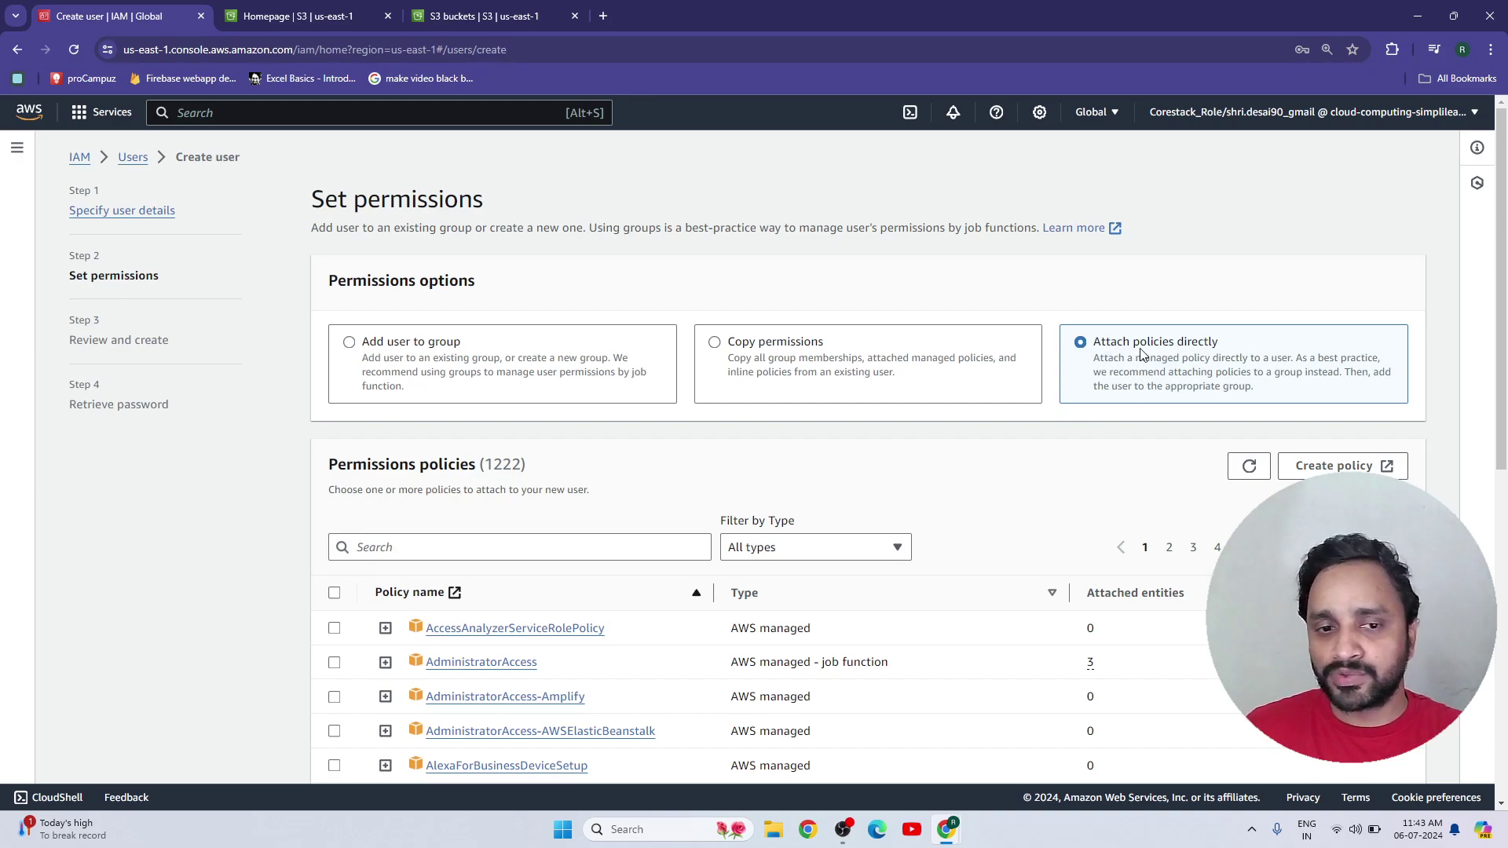
scroll(1187, 513, down, 2)
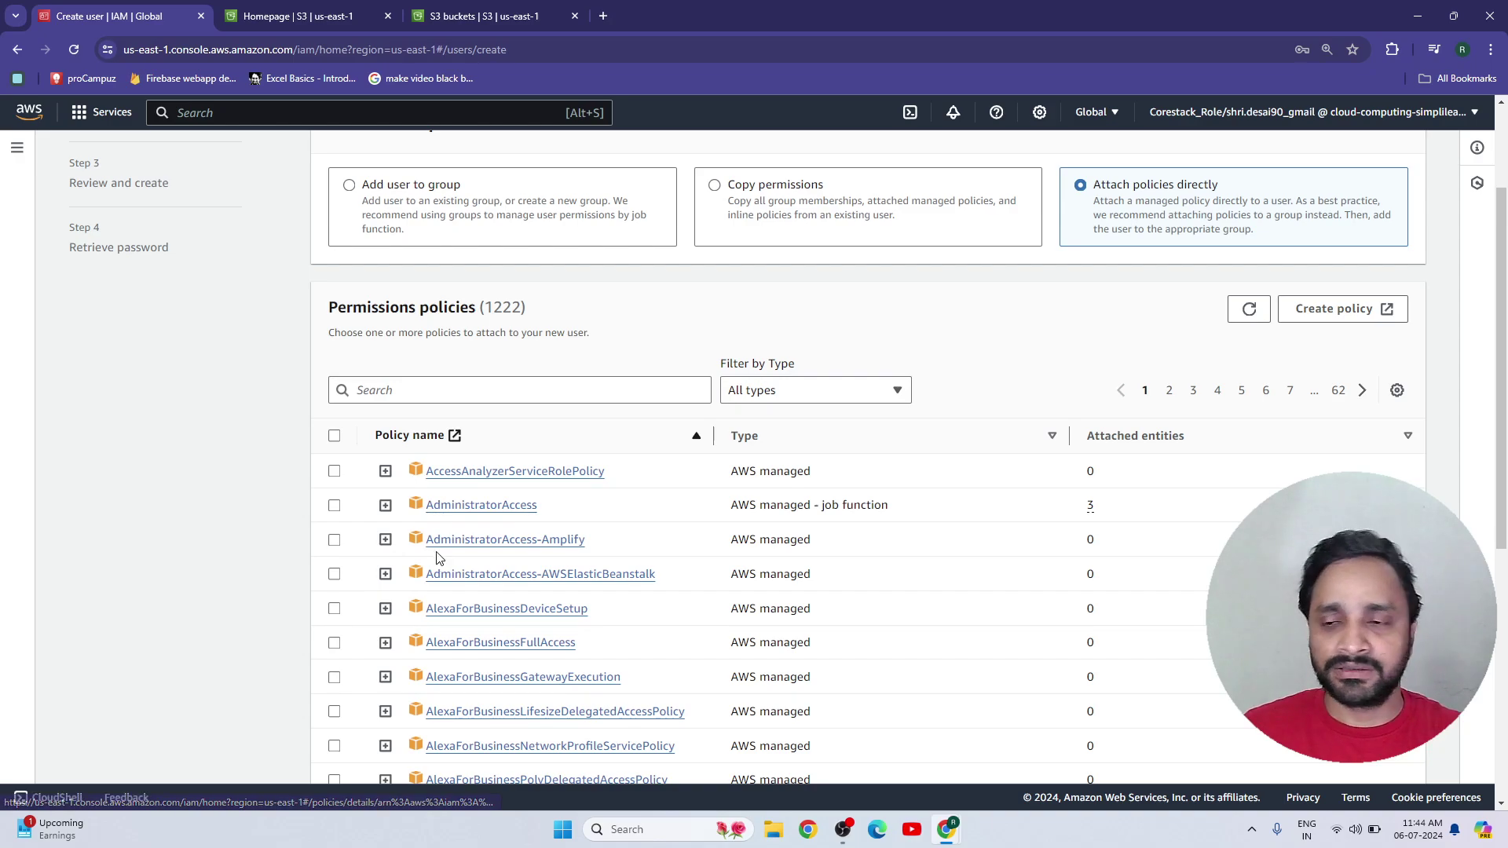
click(1312, 310)
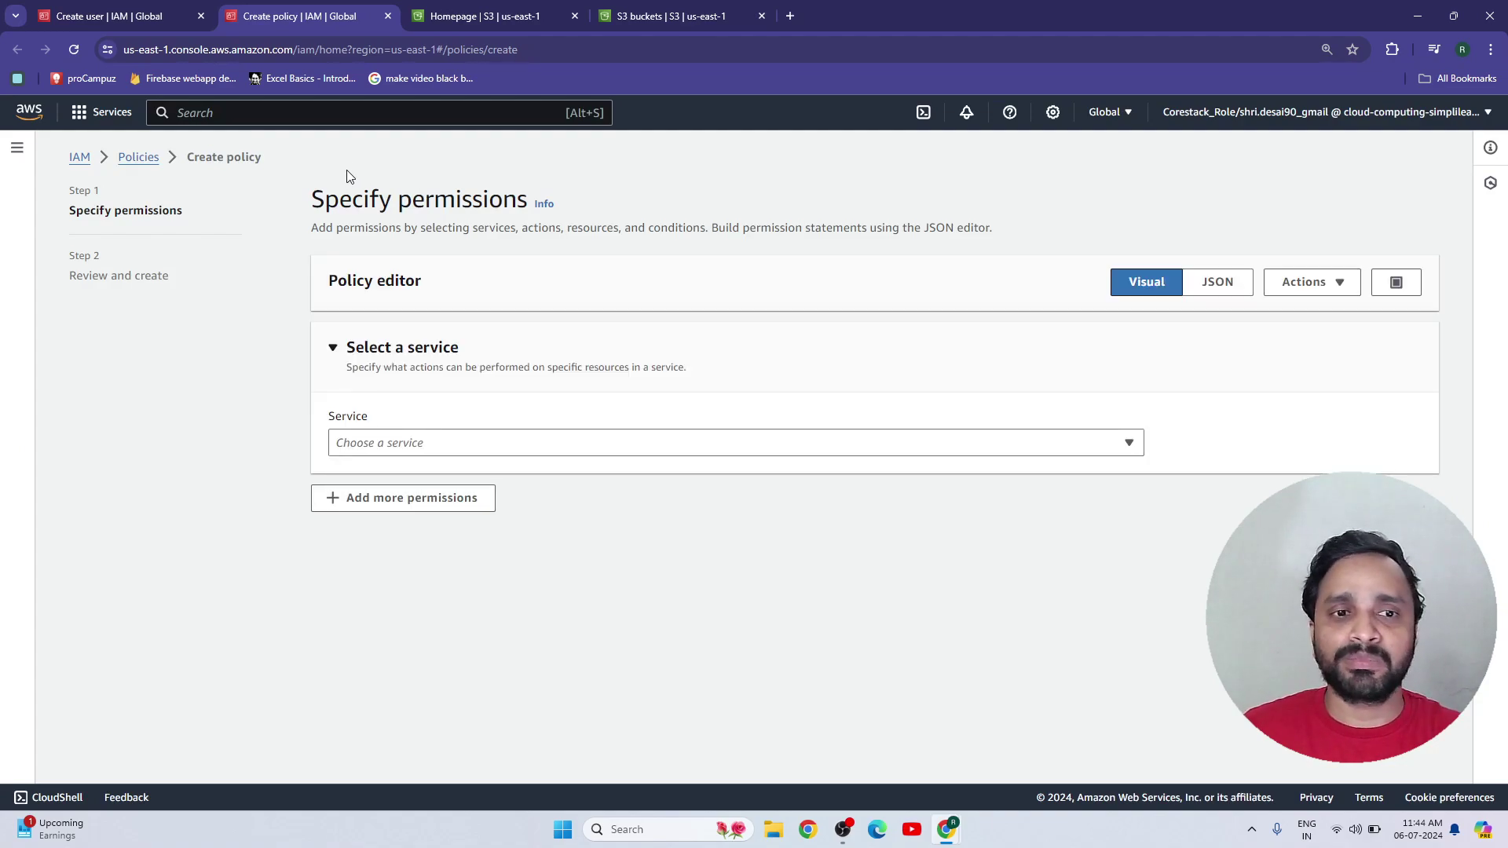
click(556, 443)
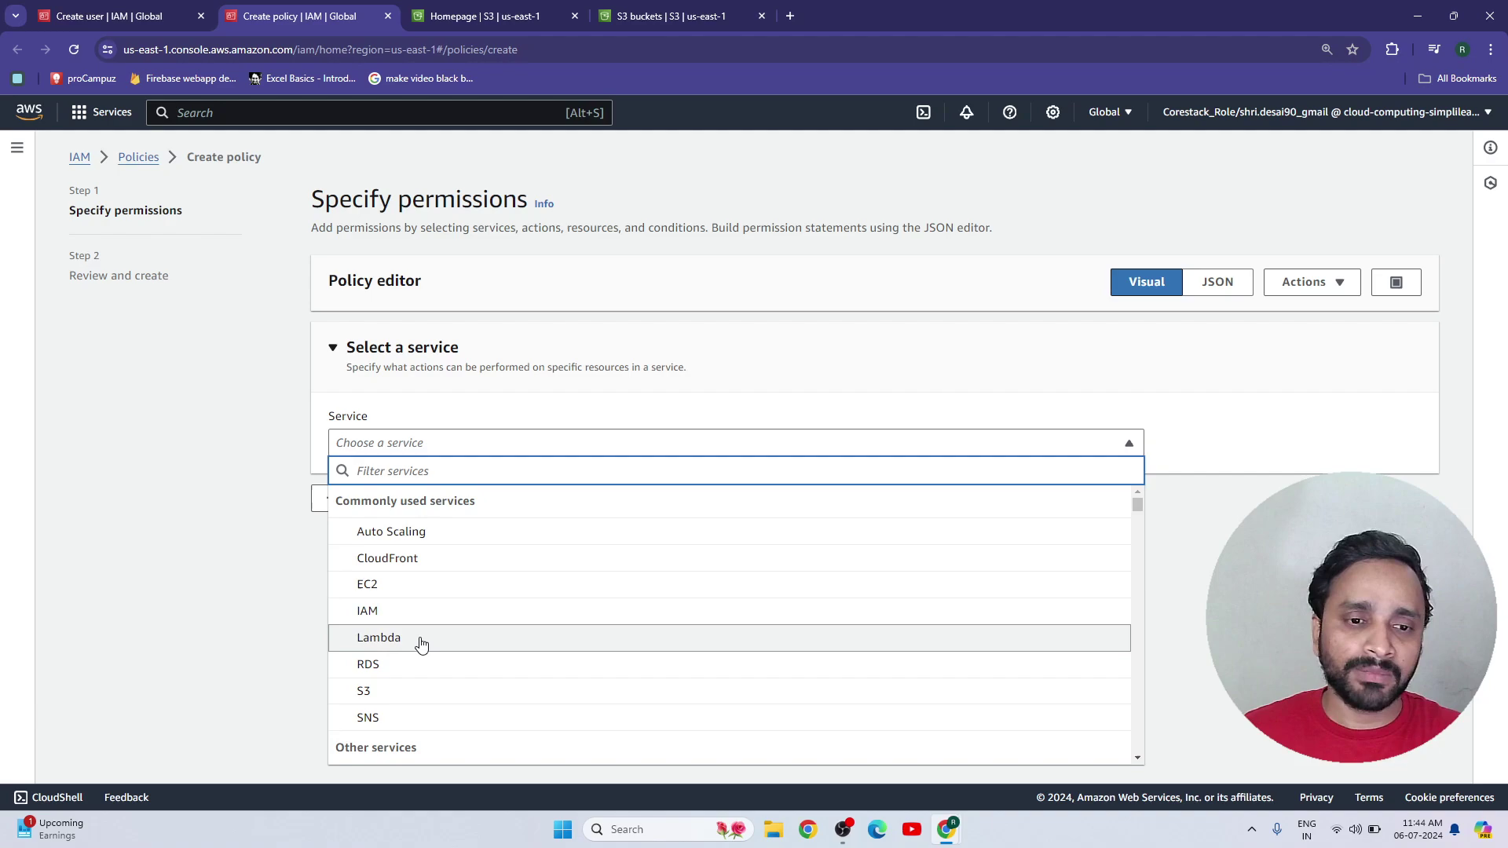
click(412, 591)
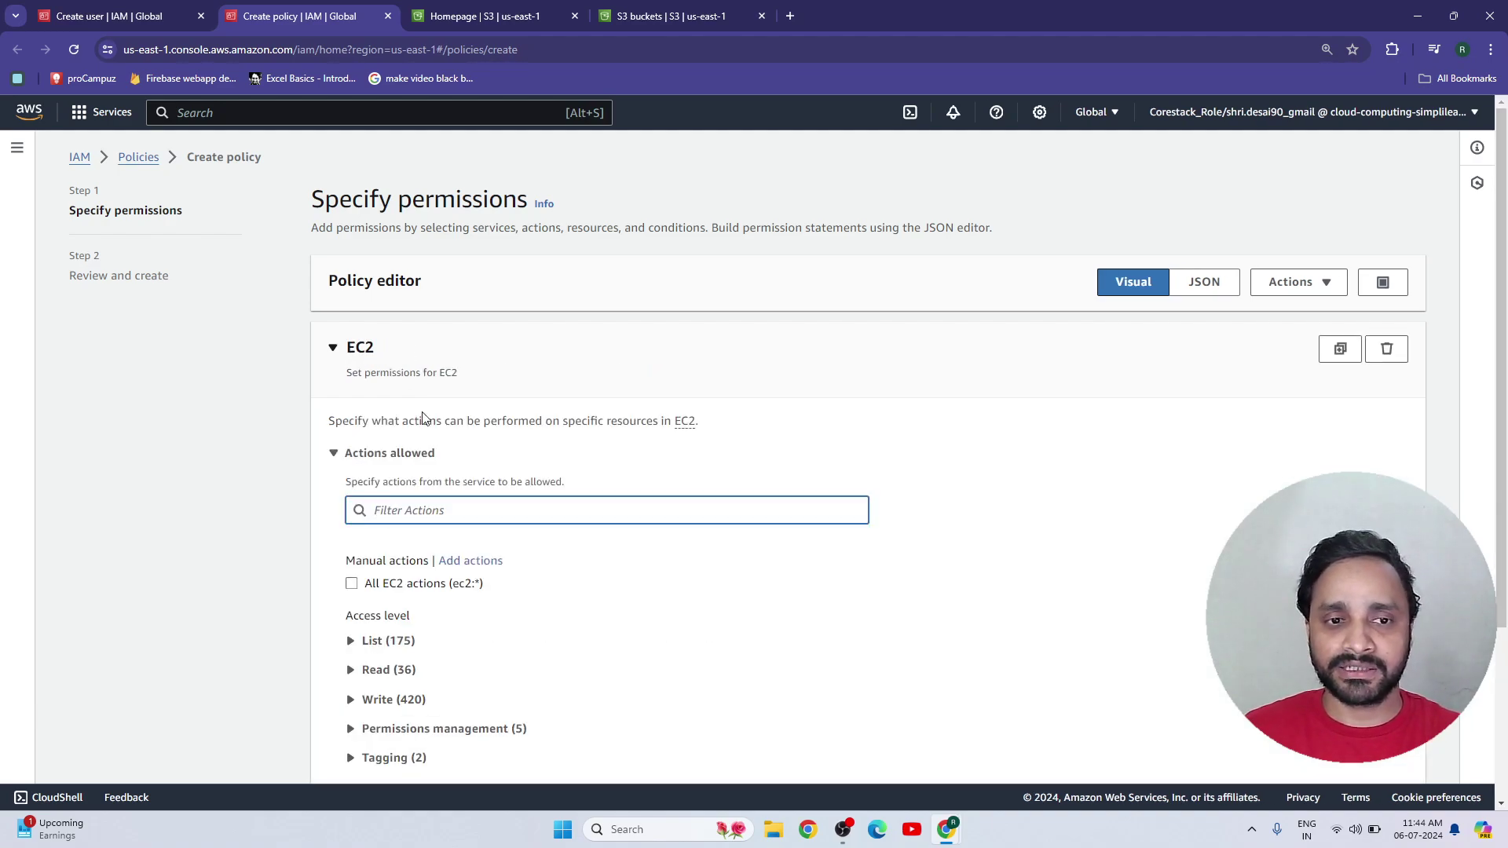
click(1386, 348)
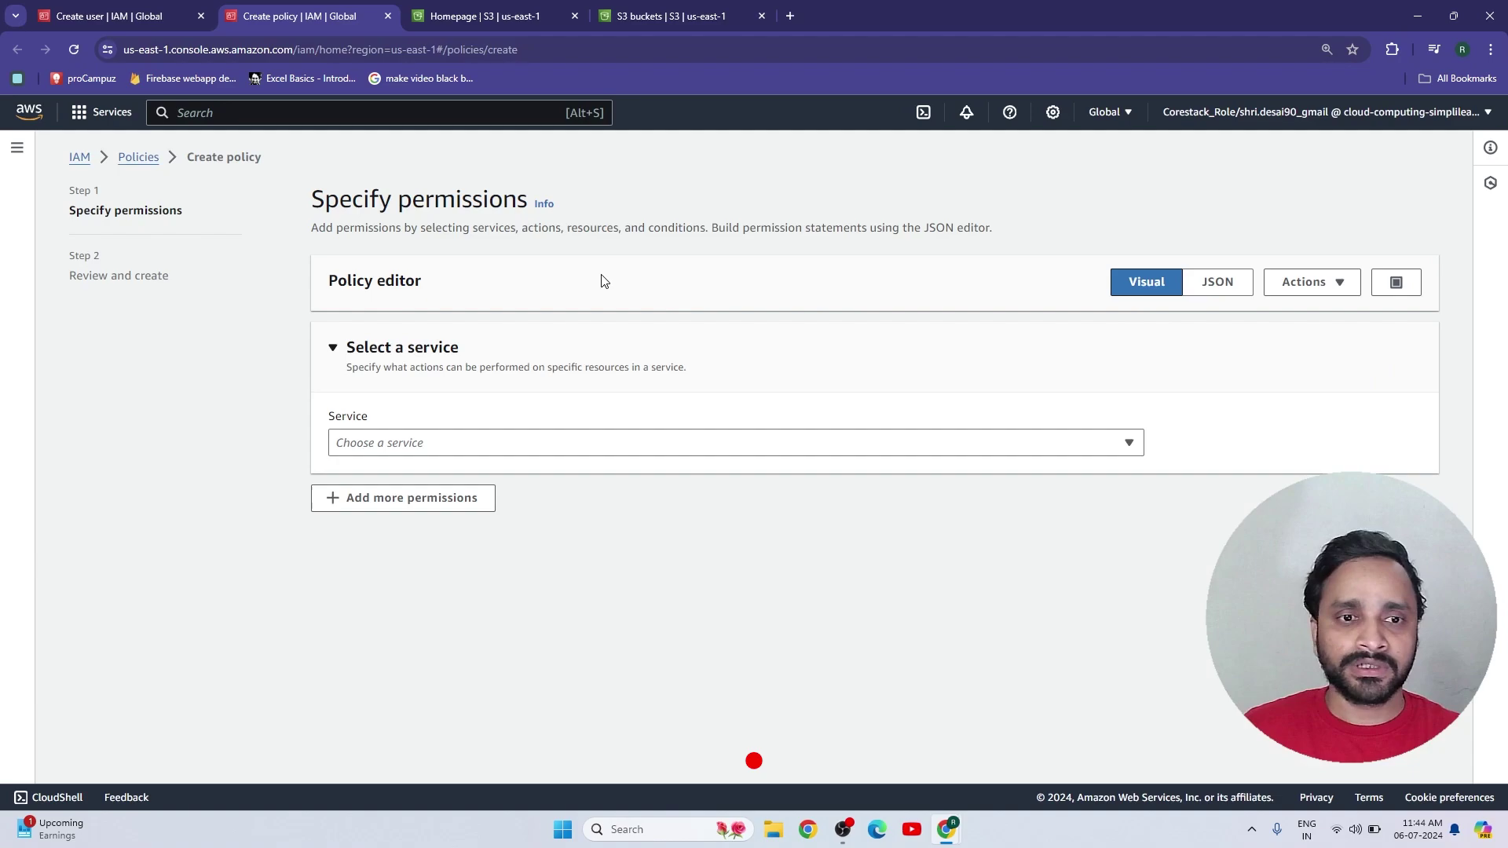
Select S3 as the policy's service and allow all S3 actions.
click(407, 443)
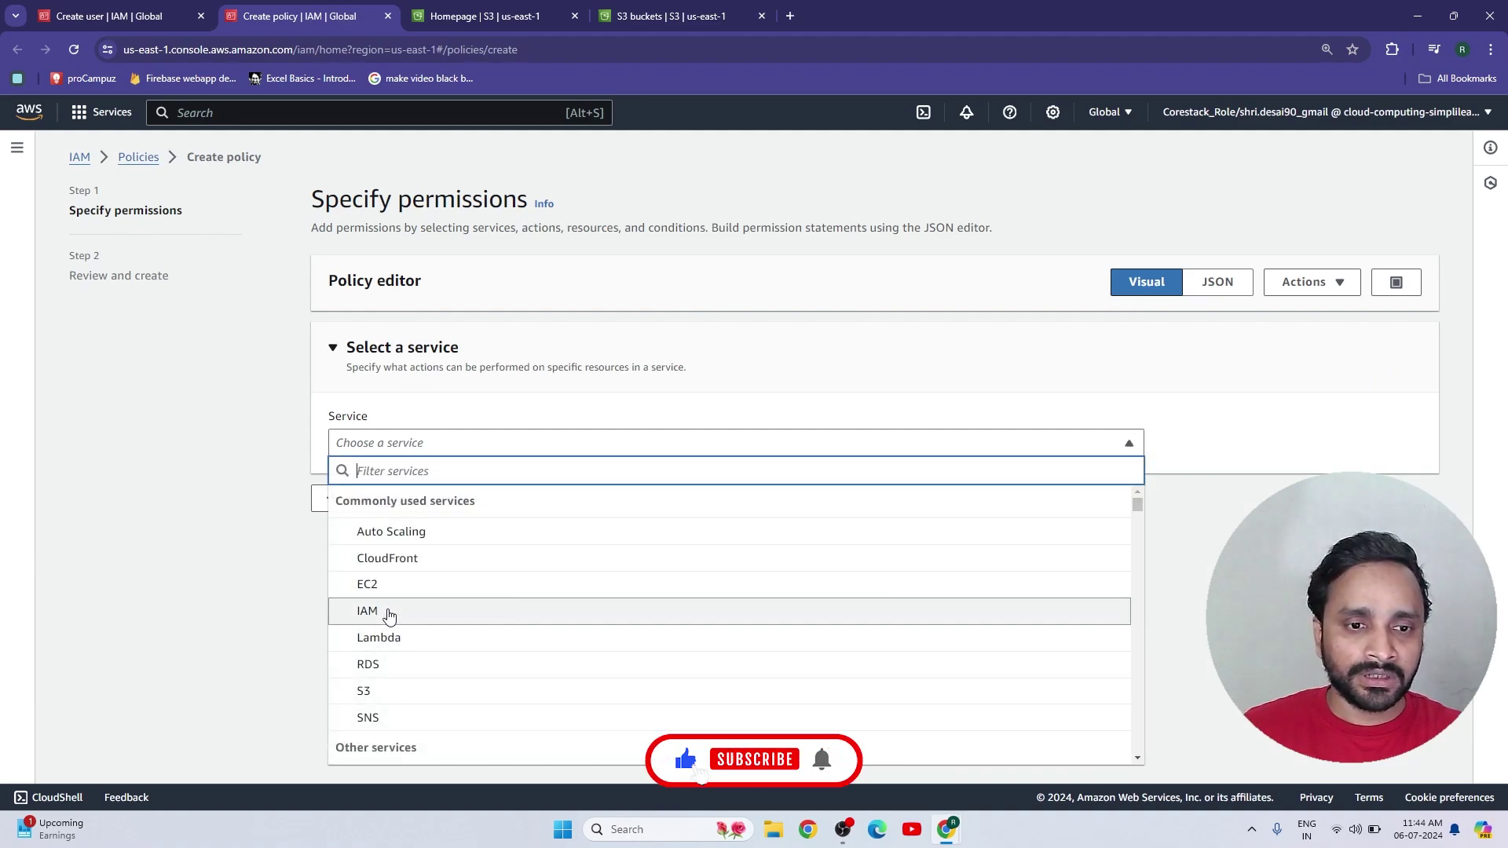
click(384, 699)
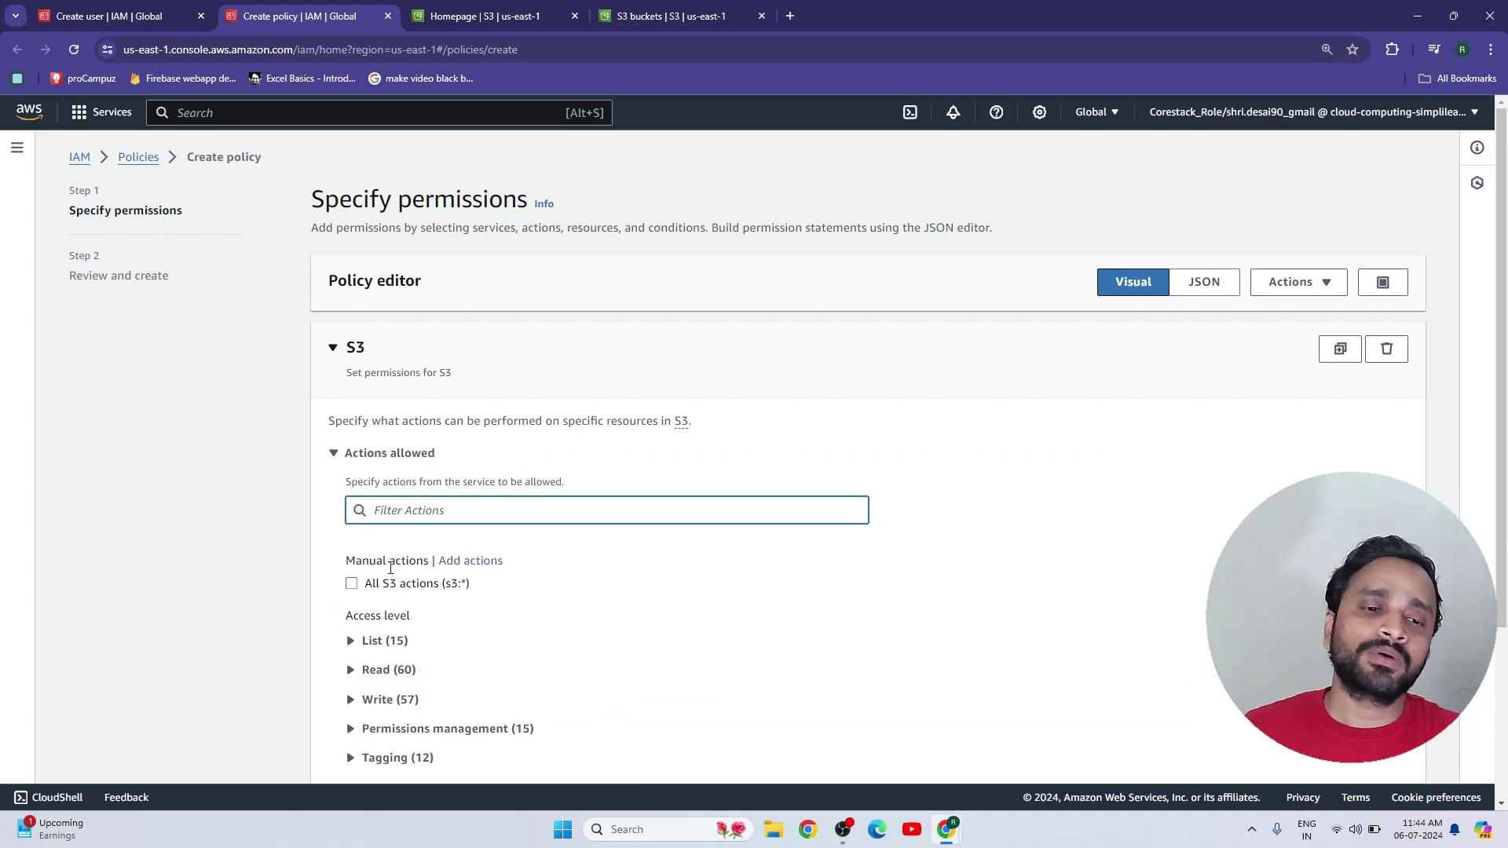
click(351, 584)
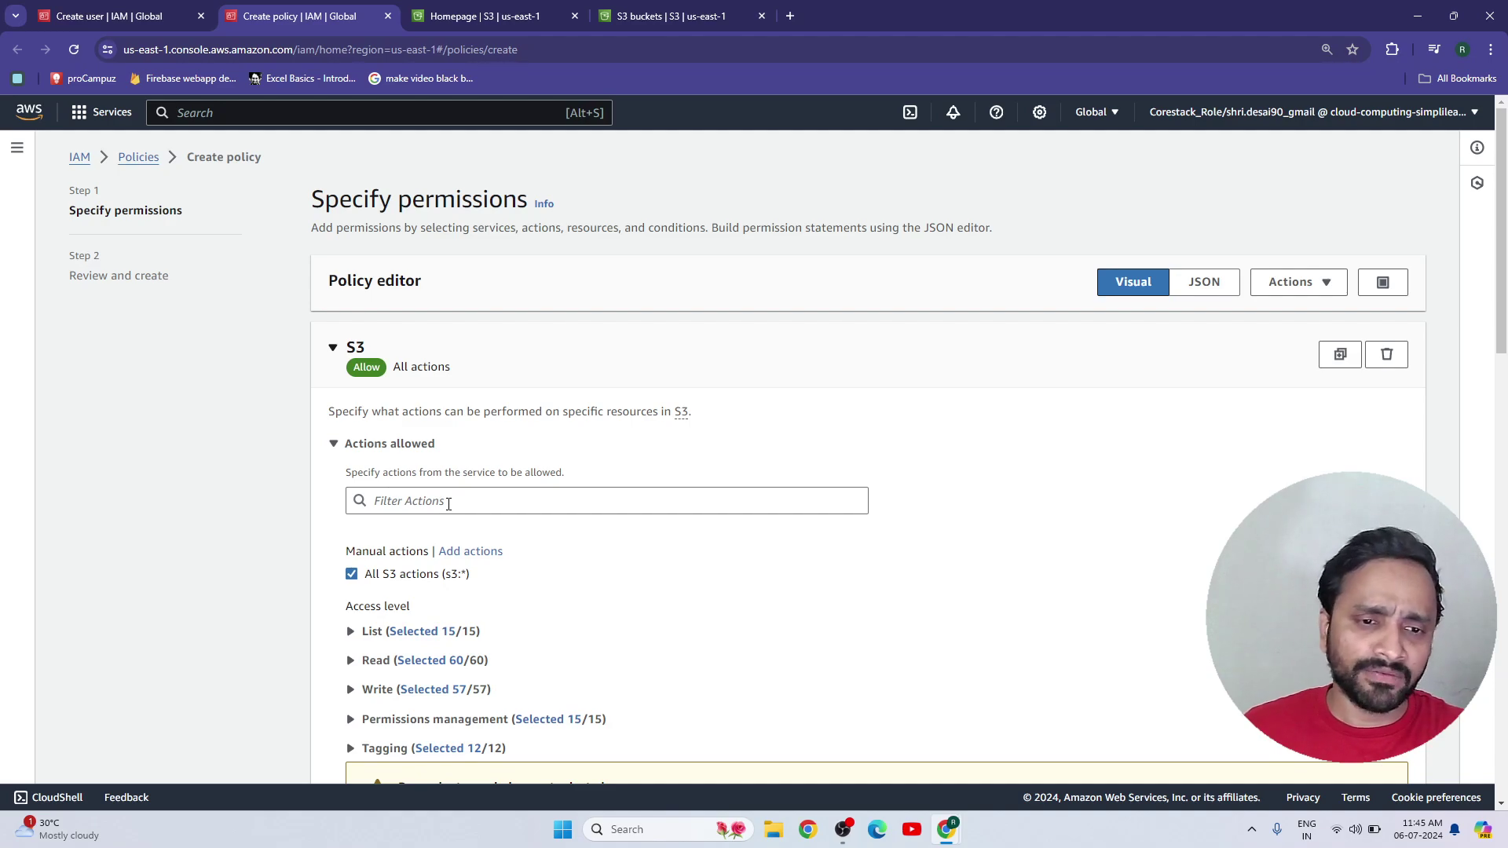
click(352, 575)
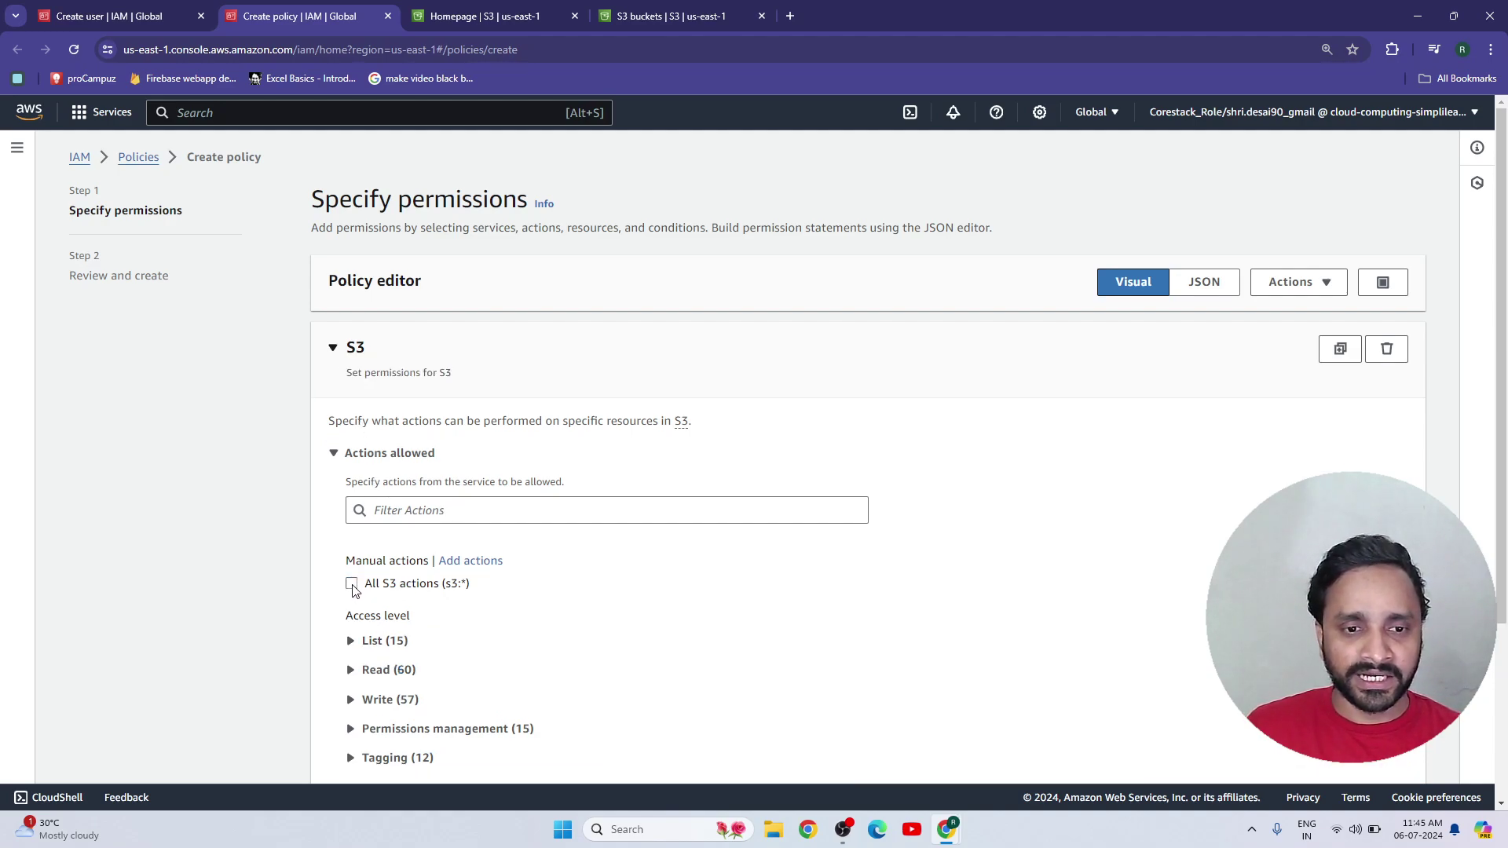
click(352, 586)
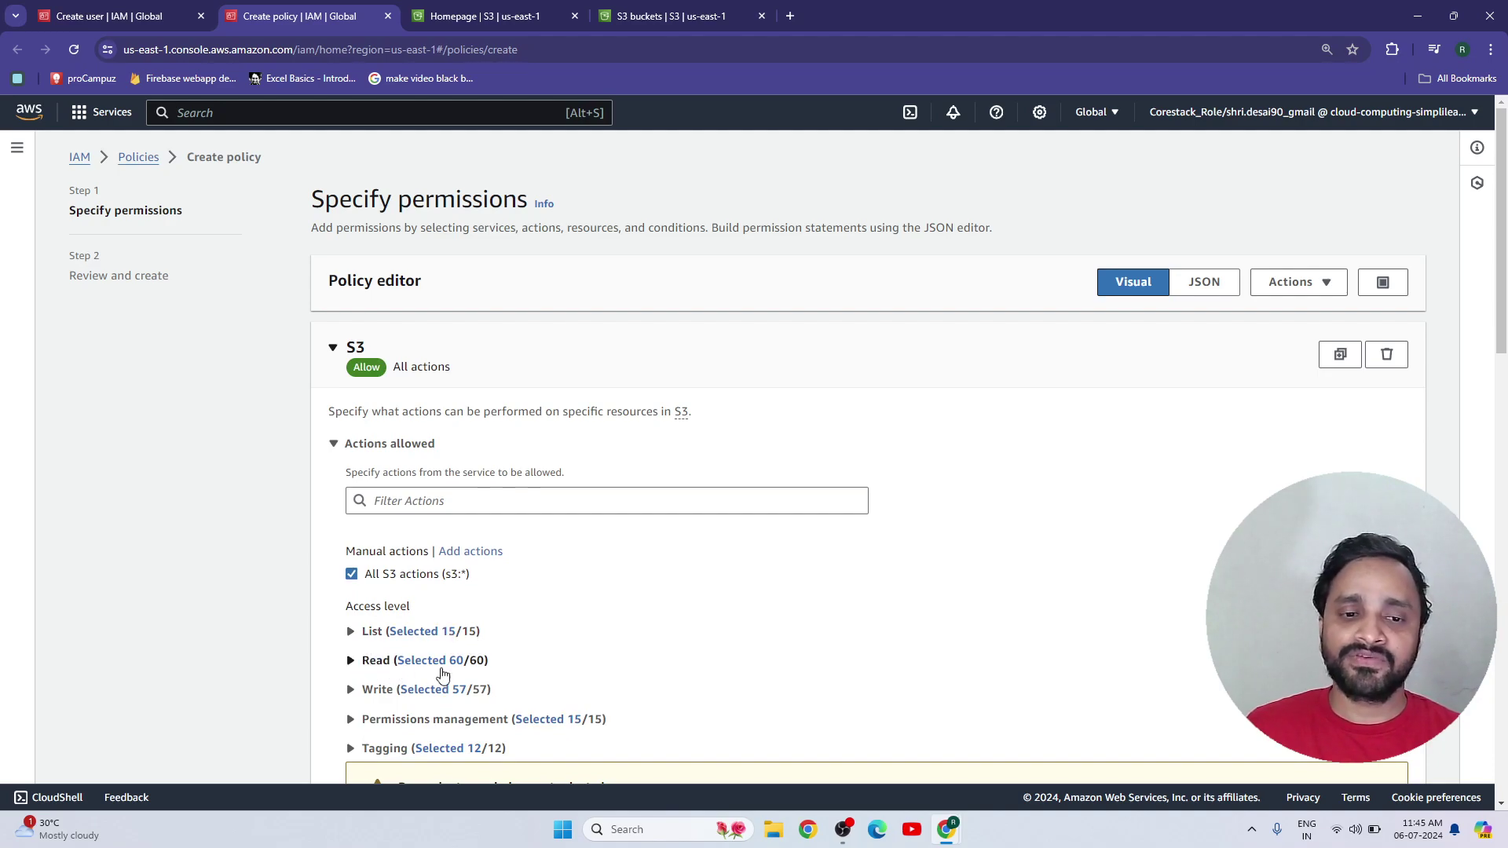
Restrict the S3 permission to all read actions instead of all S3 actions.
click(355, 664)
scroll(604, 633, down, 2)
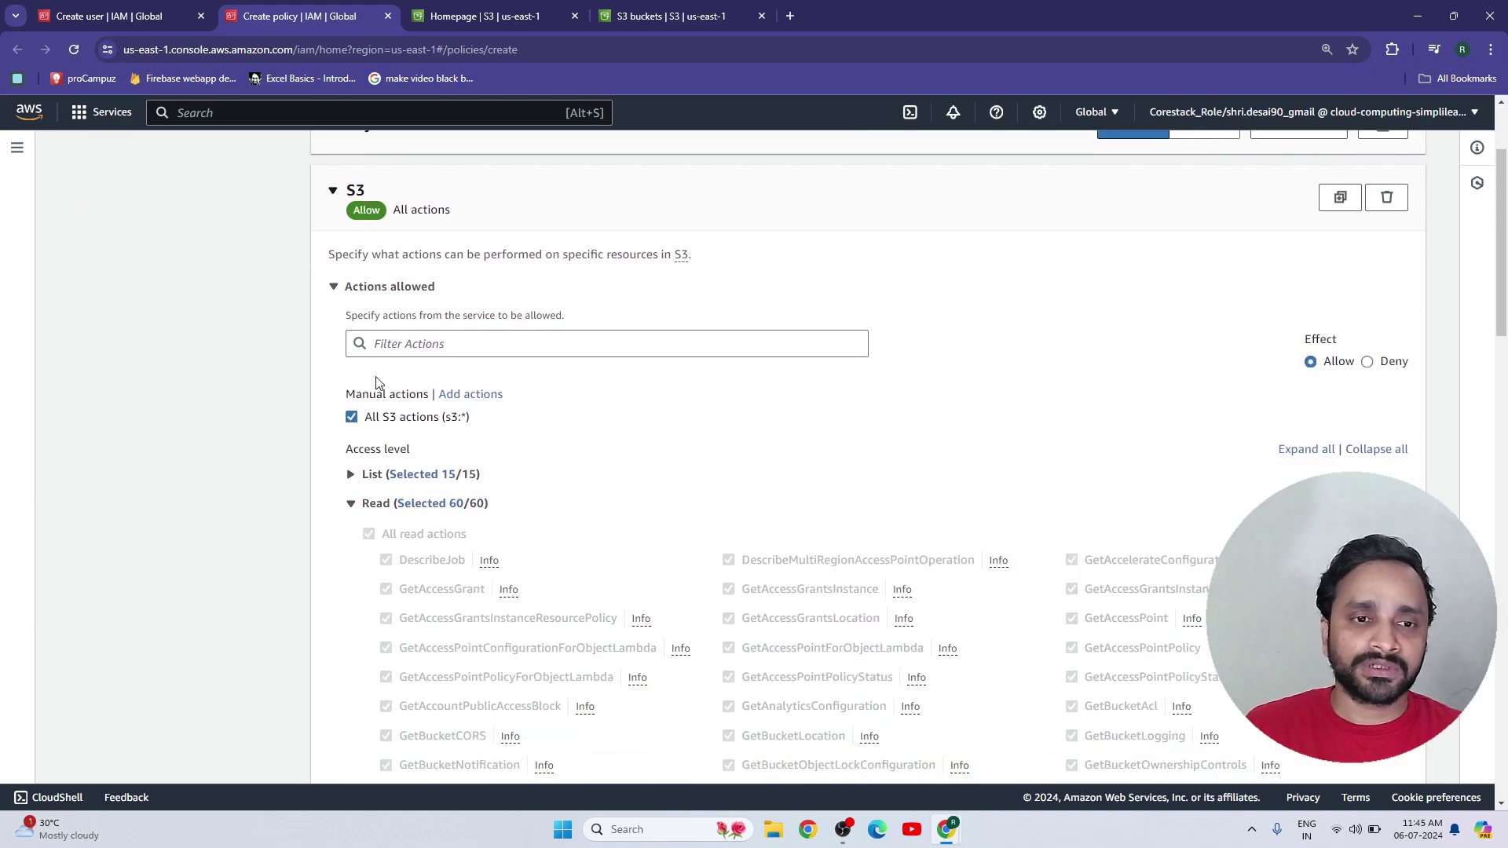
click(352, 418)
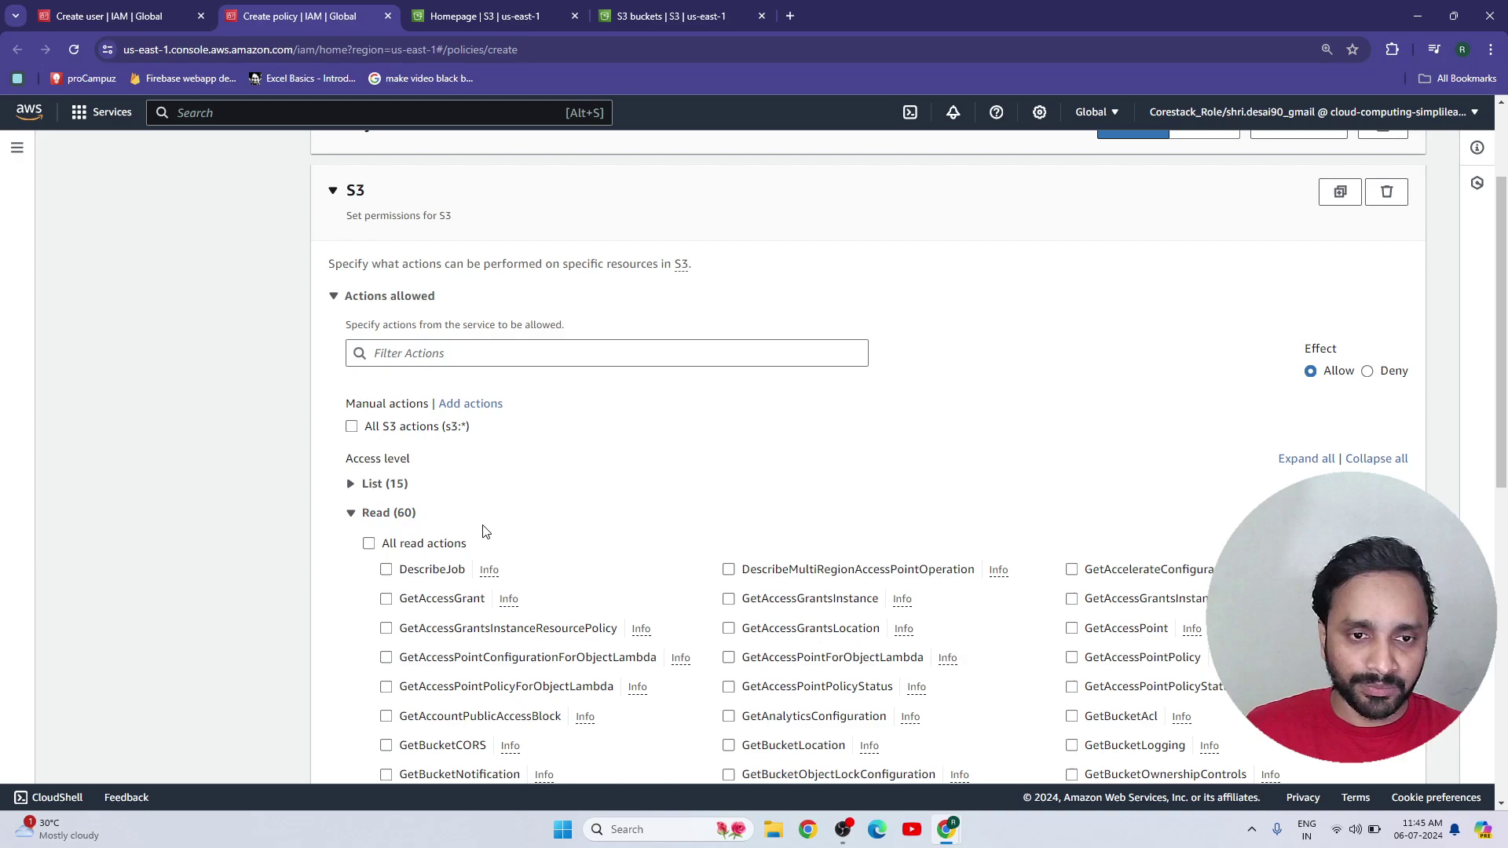
scroll(482, 535, down, 2)
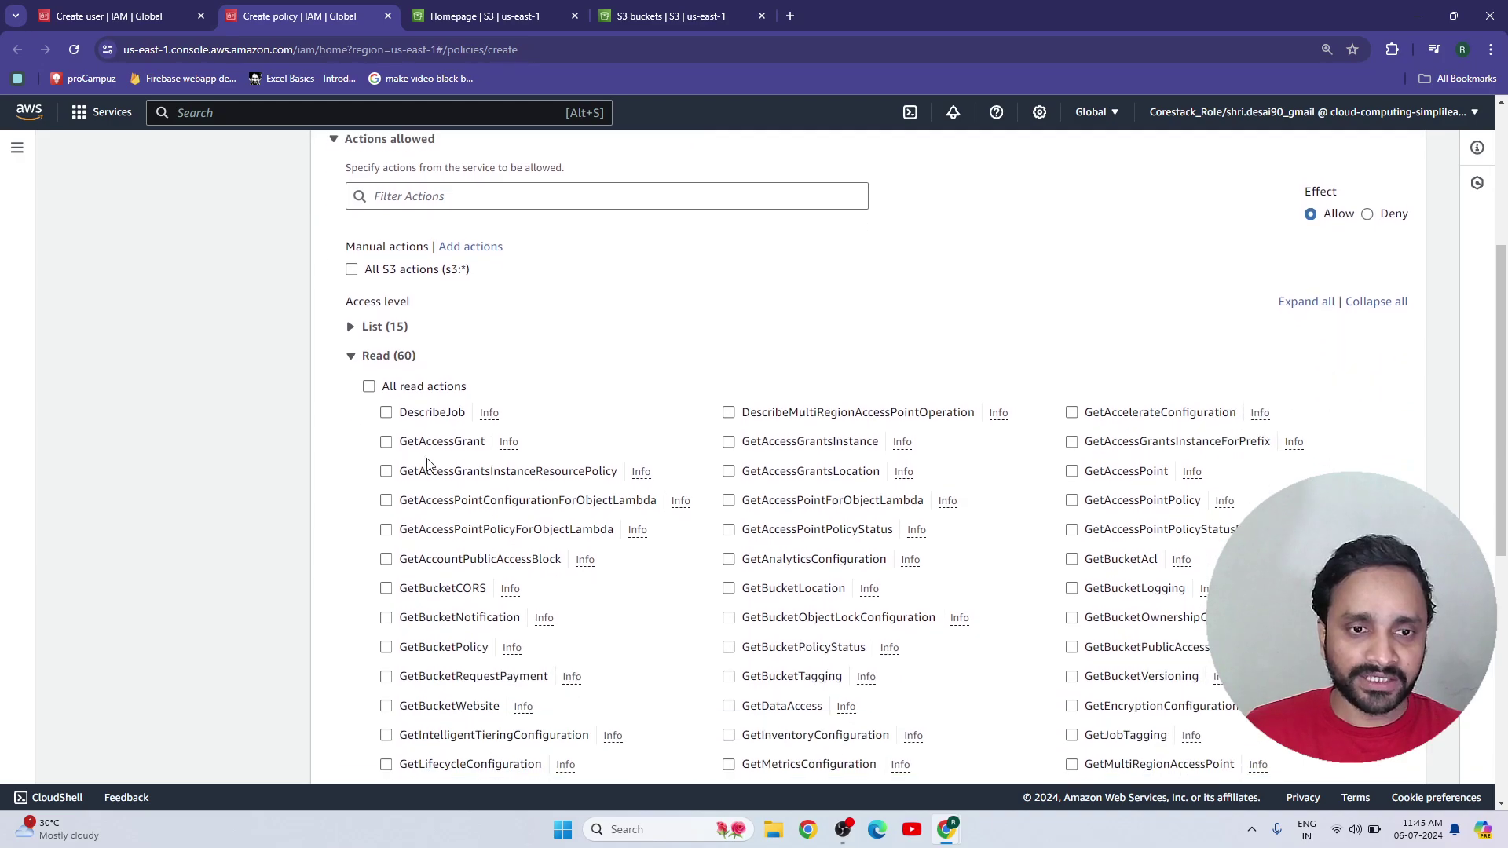
click(369, 387)
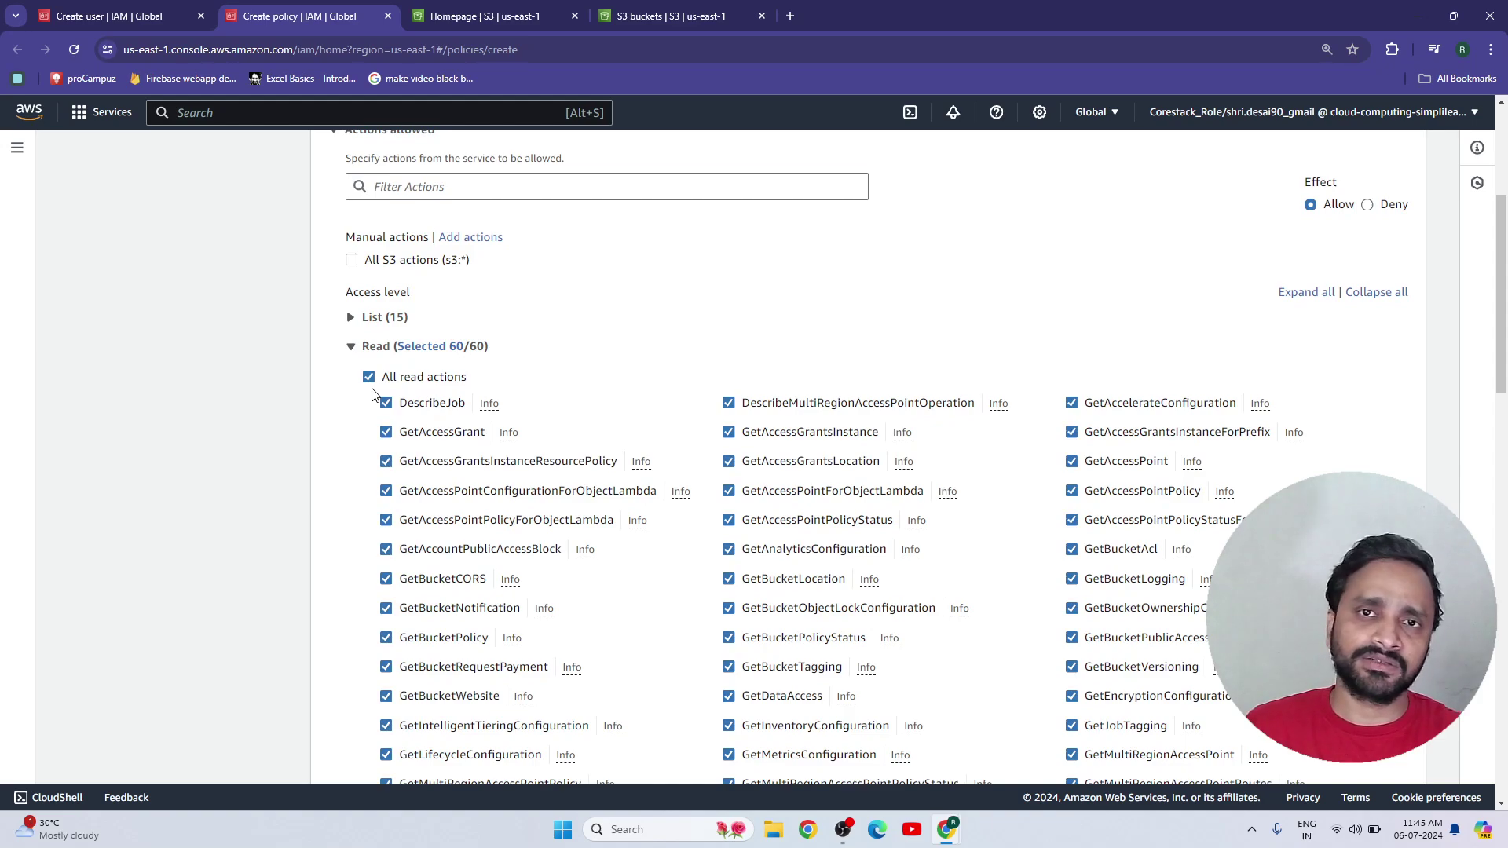
Clear the all read actions permission and try GetBucketPolicy as the only read action before deselecting it.
click(371, 379)
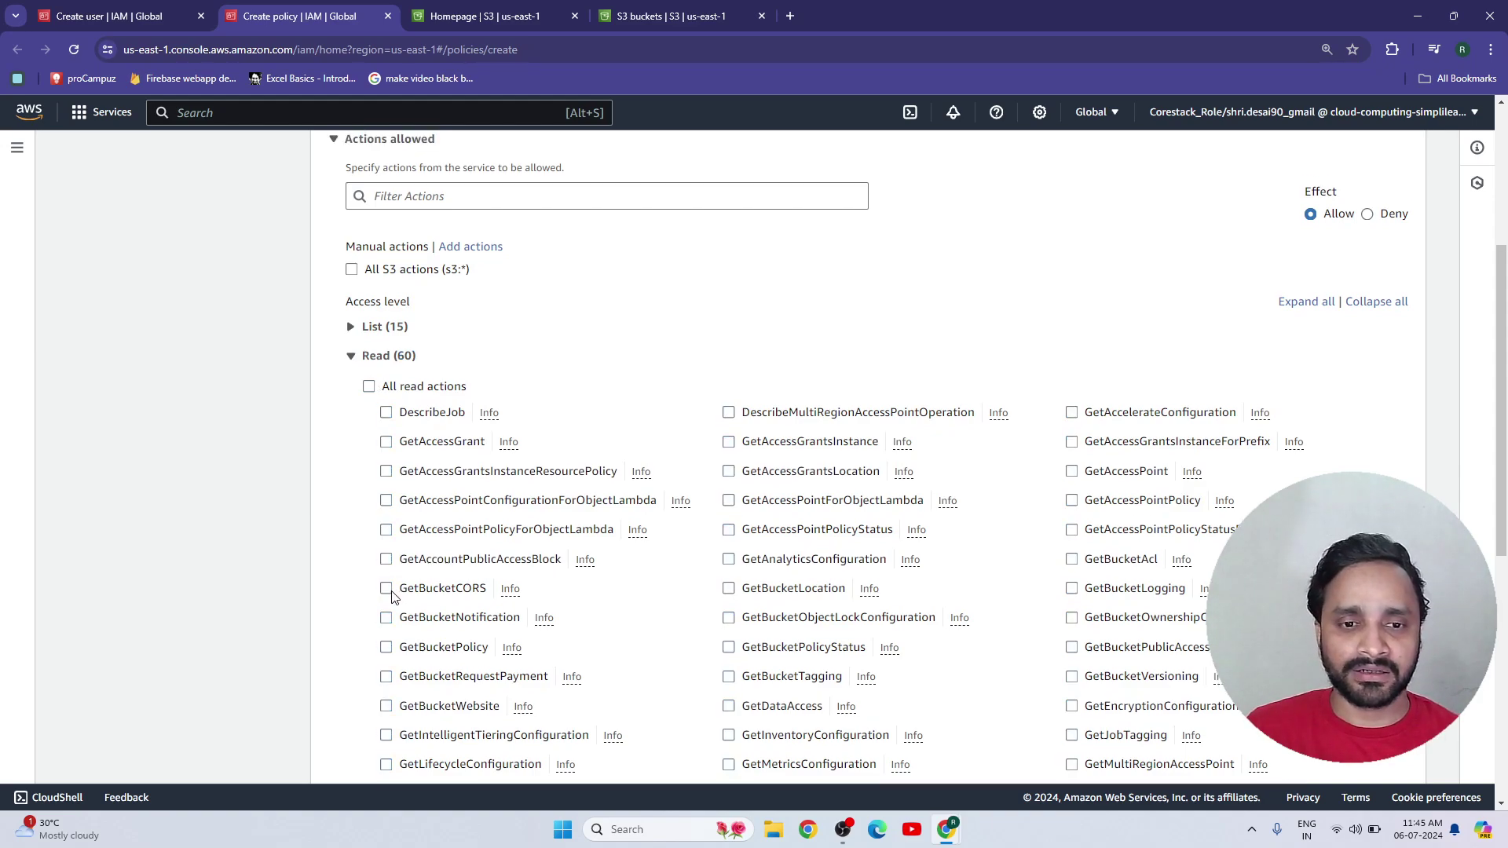
click(387, 649)
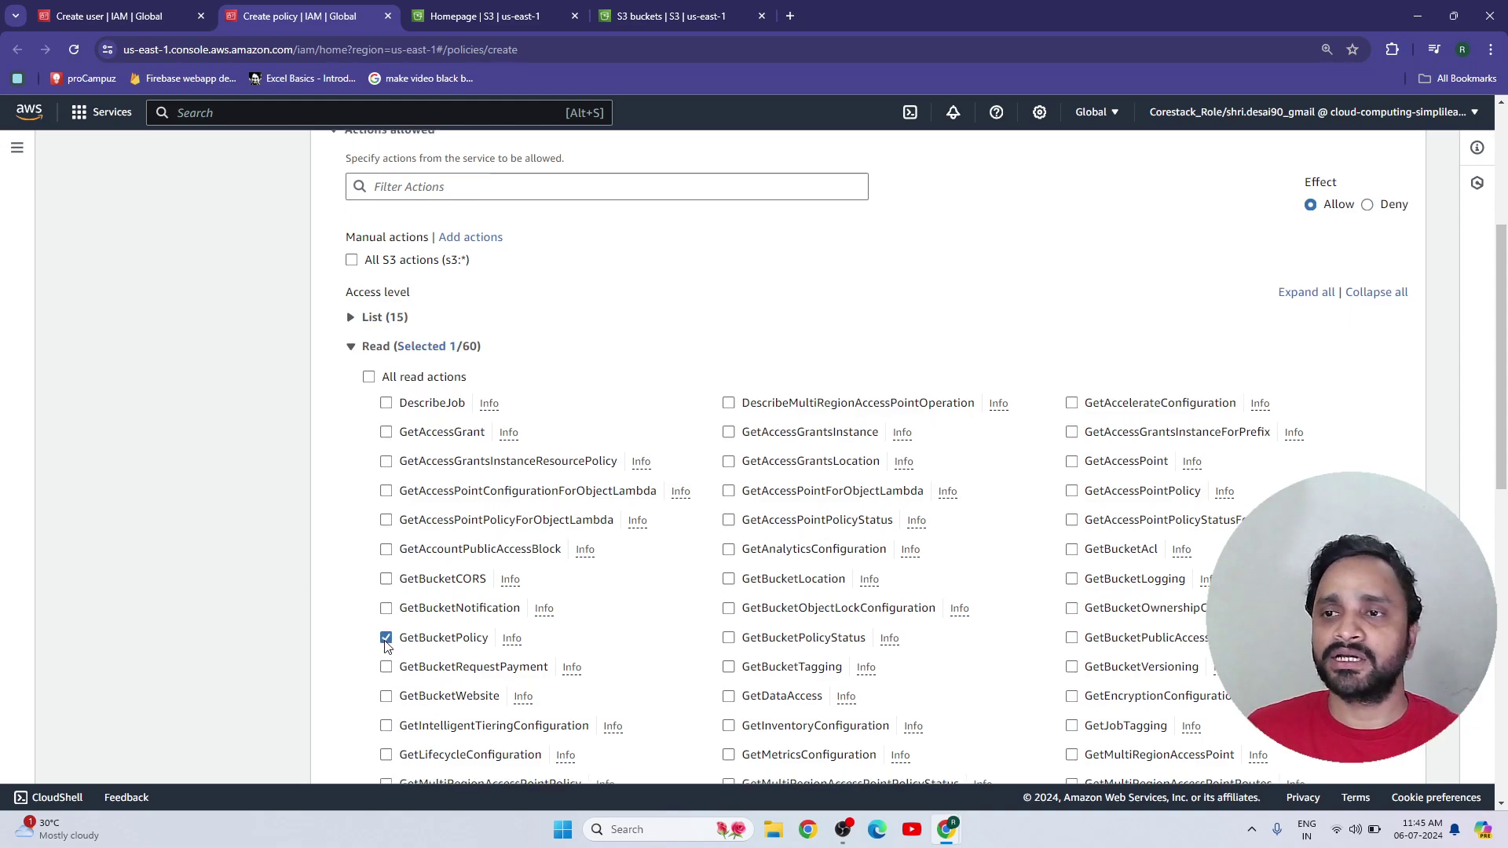
click(387, 640)
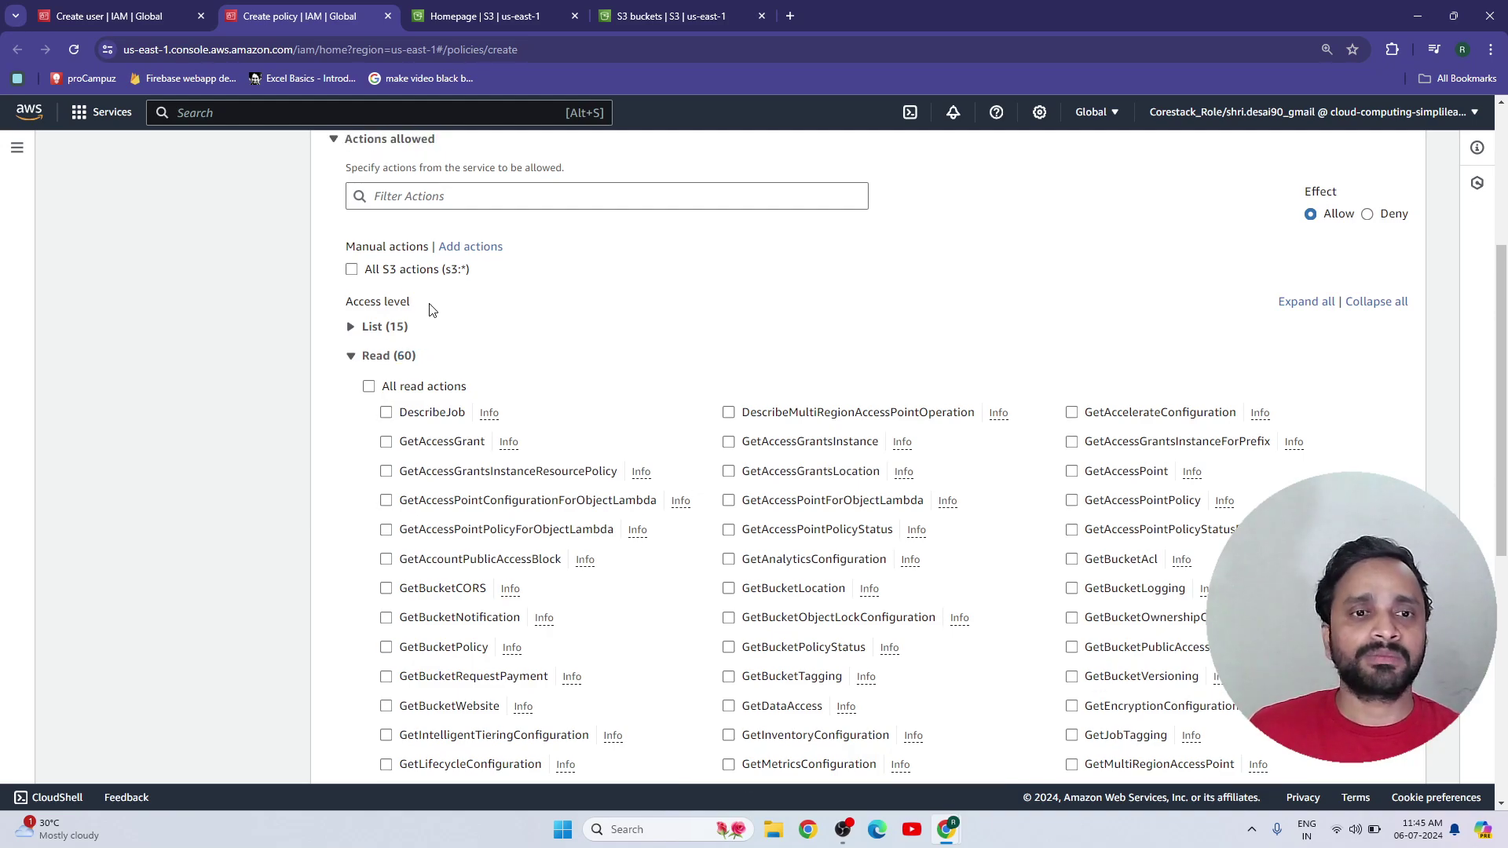
Try allowing all S3 actions, look over the resource settings, and clear the selection again.
click(352, 270)
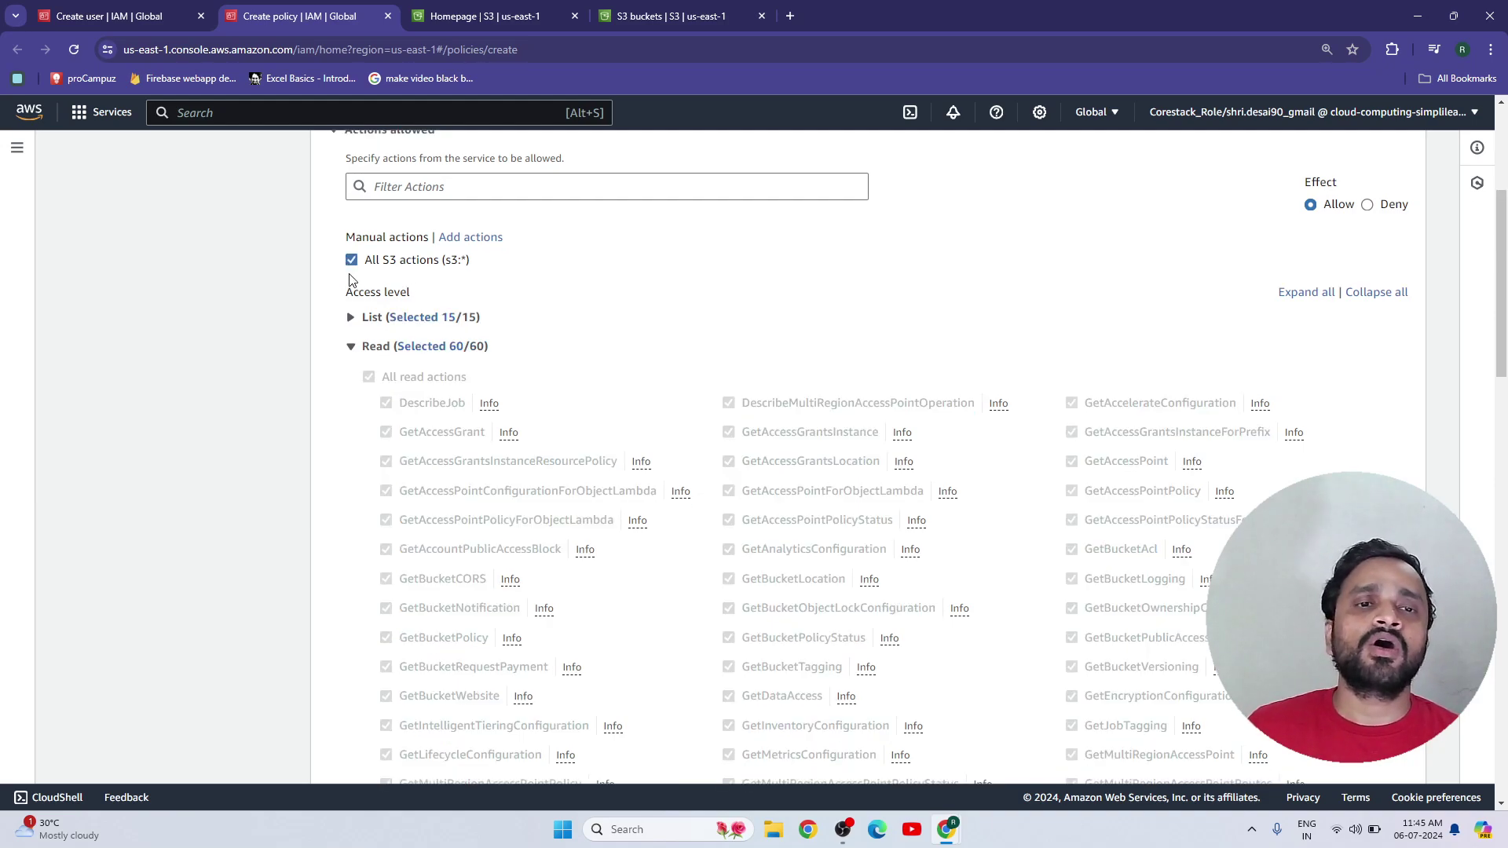
scroll(397, 463, down, 11)
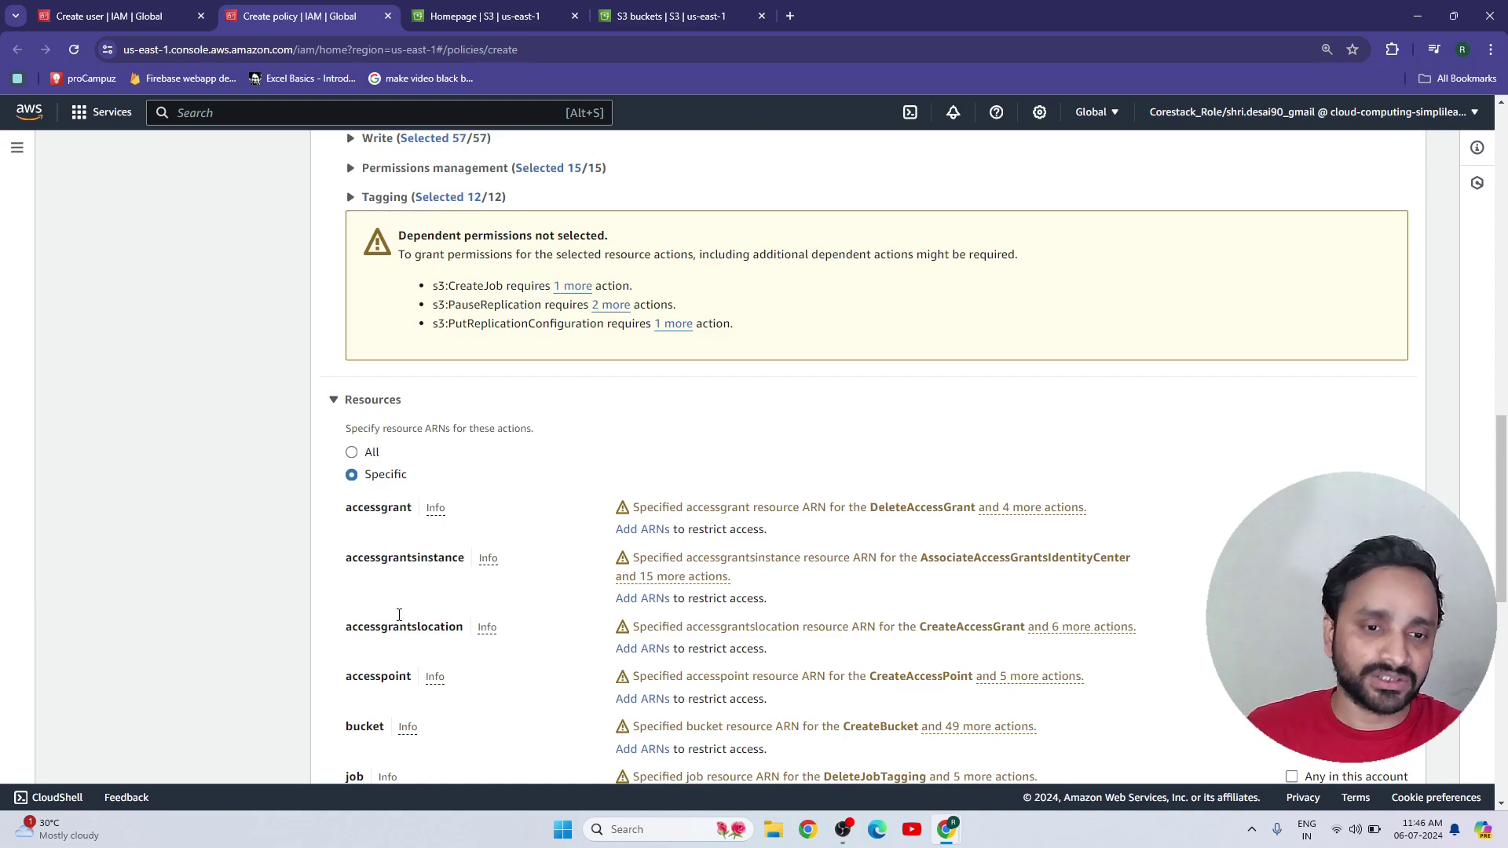
scroll(385, 597, down, 3)
scroll(373, 582, up, 12)
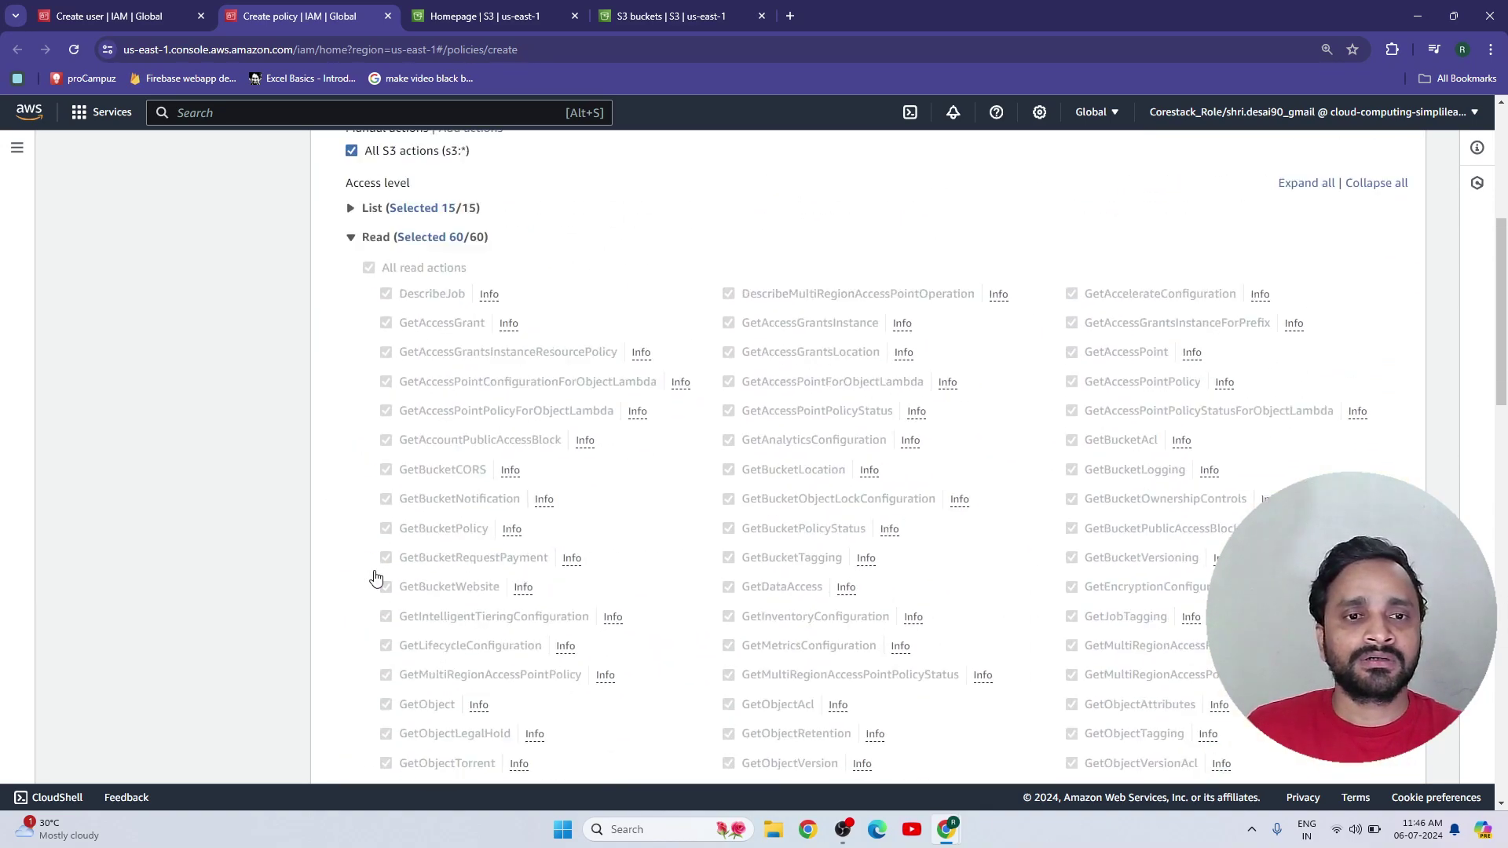
scroll(375, 579, up, 5)
click(351, 493)
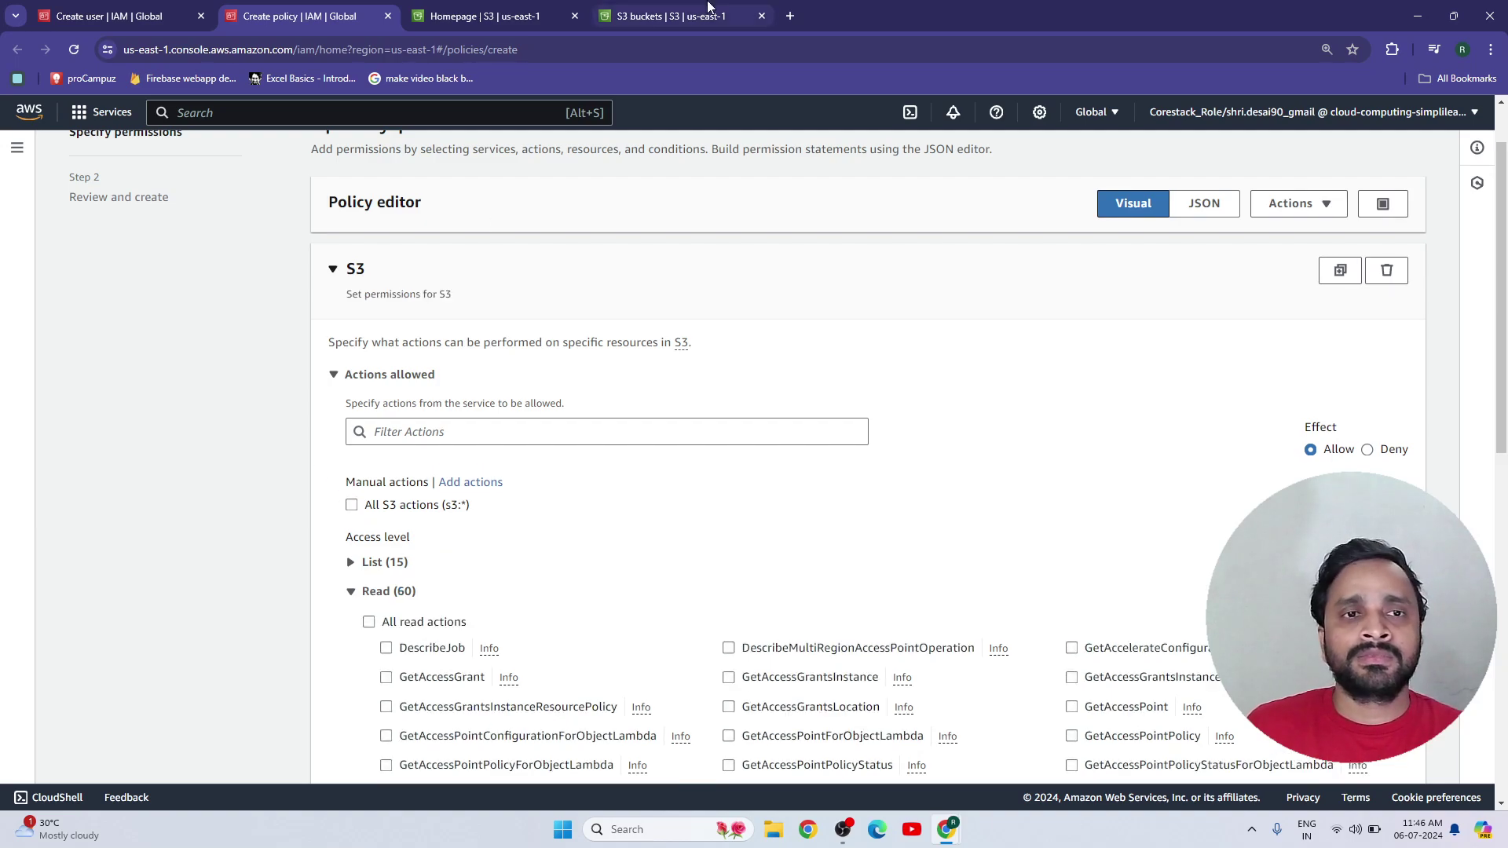
Return to the user creation page, search the permissions policies for s3, and select AmazonS3FullAccess.
click(153, 18)
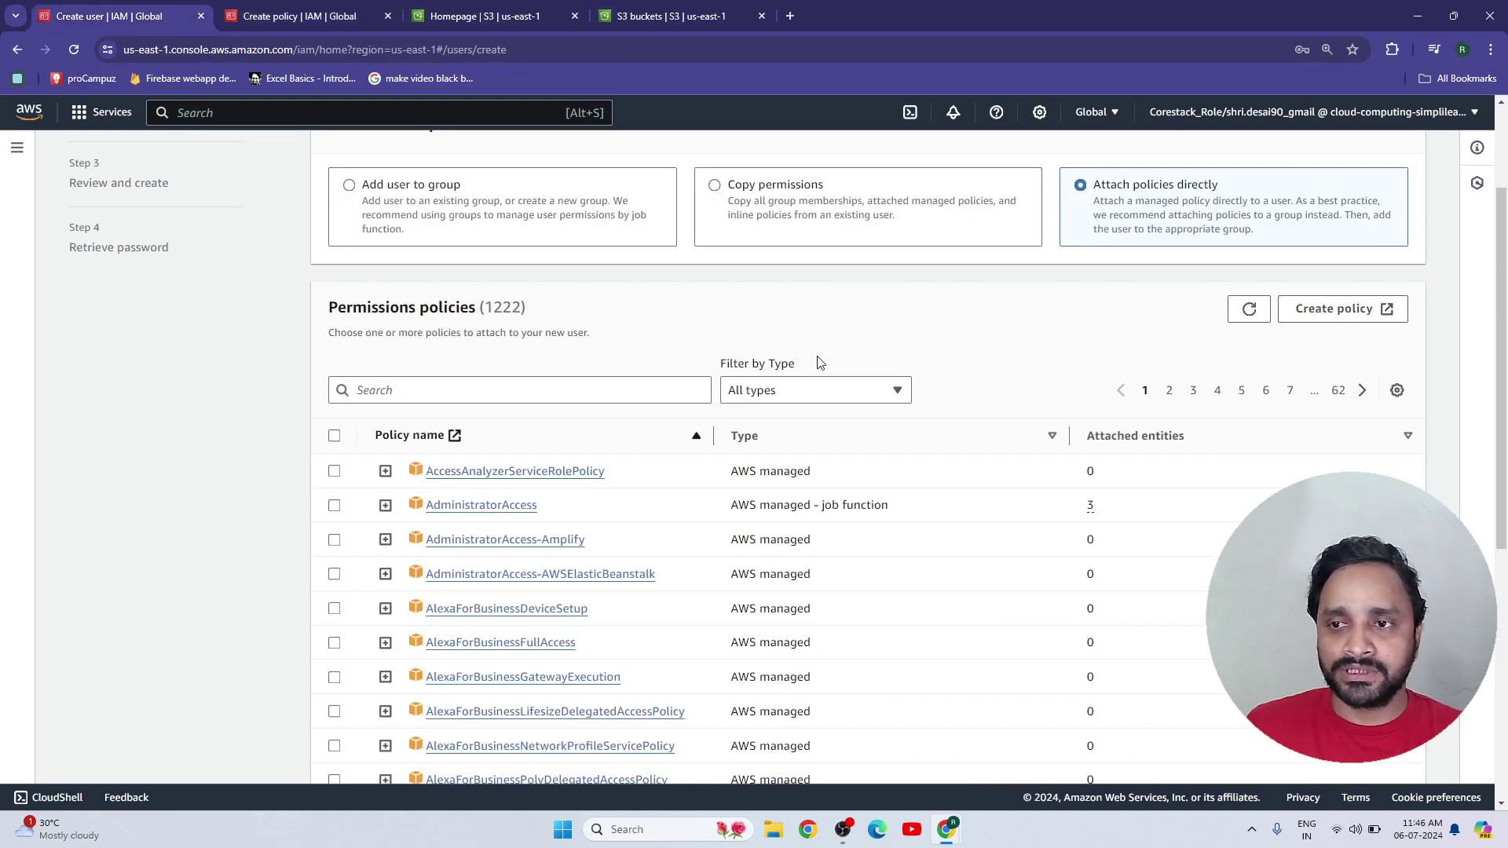
click(392, 390)
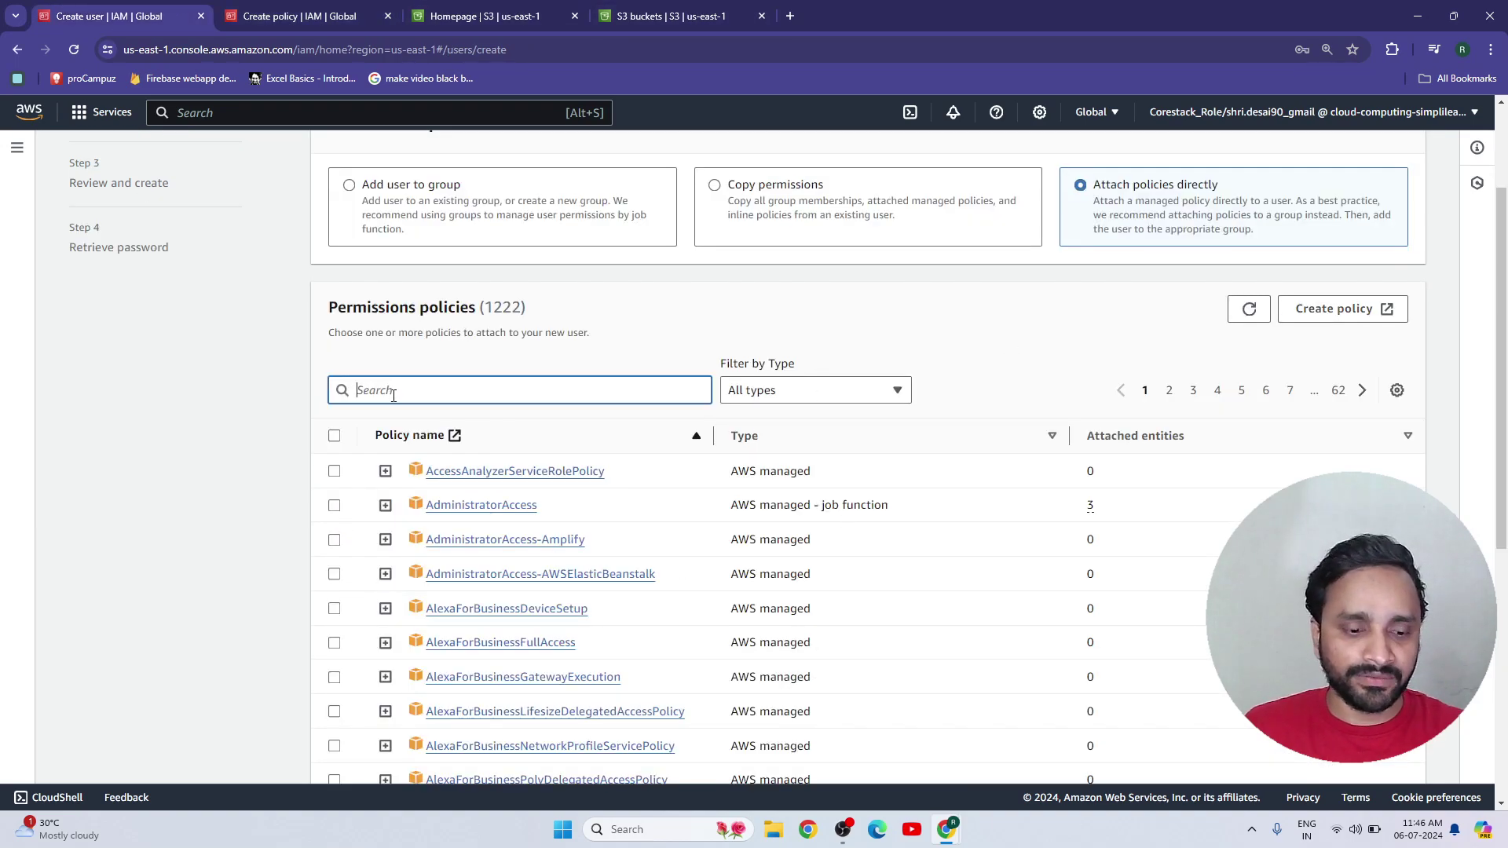
text(s3)
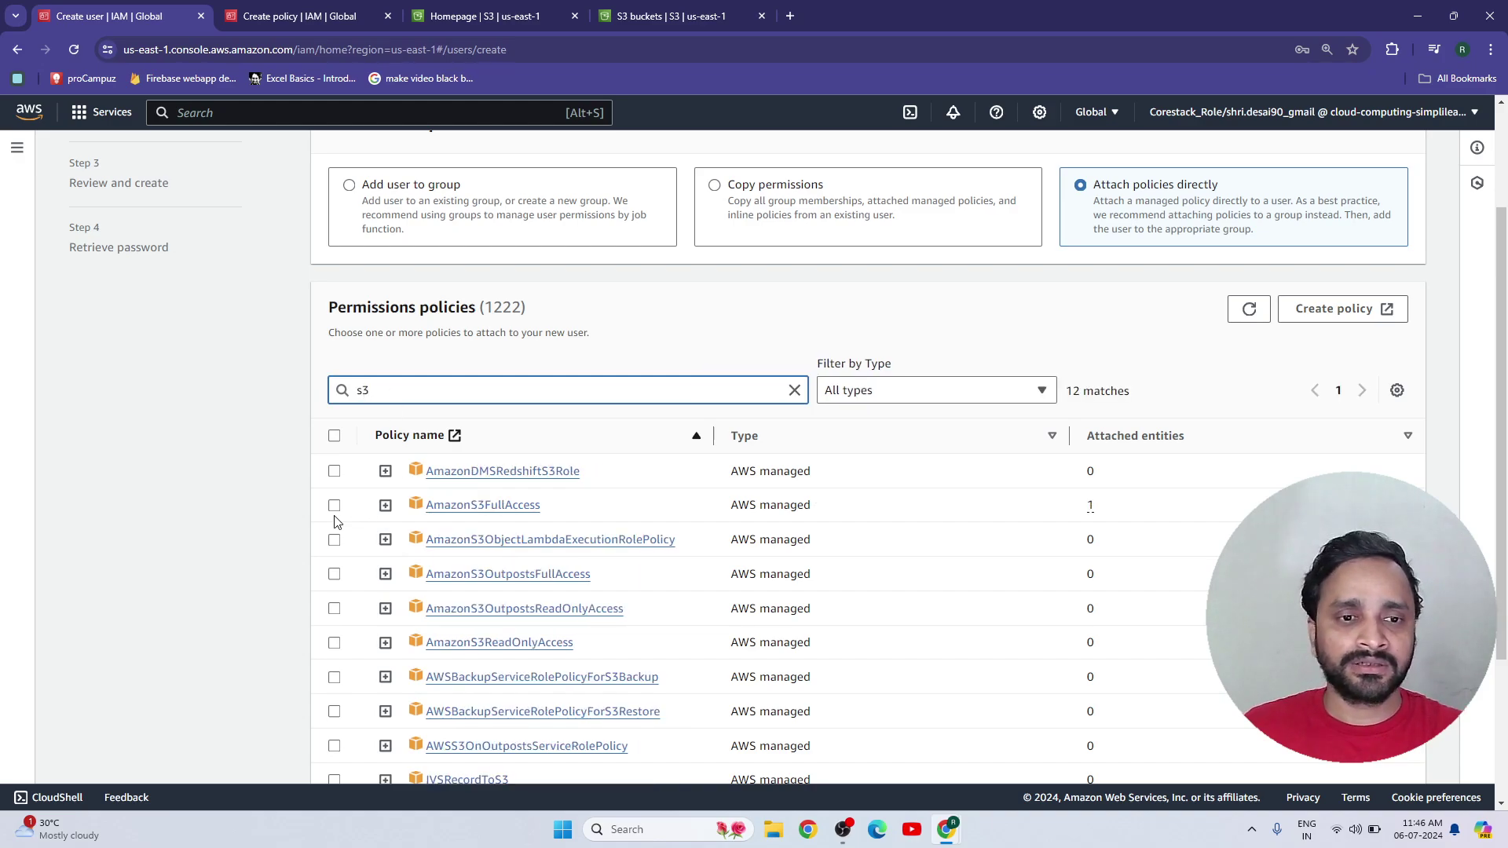
click(333, 505)
Search the permissions policies for lambda and add AWSLambda_FullAccess to the selection.
double_click(416, 391)
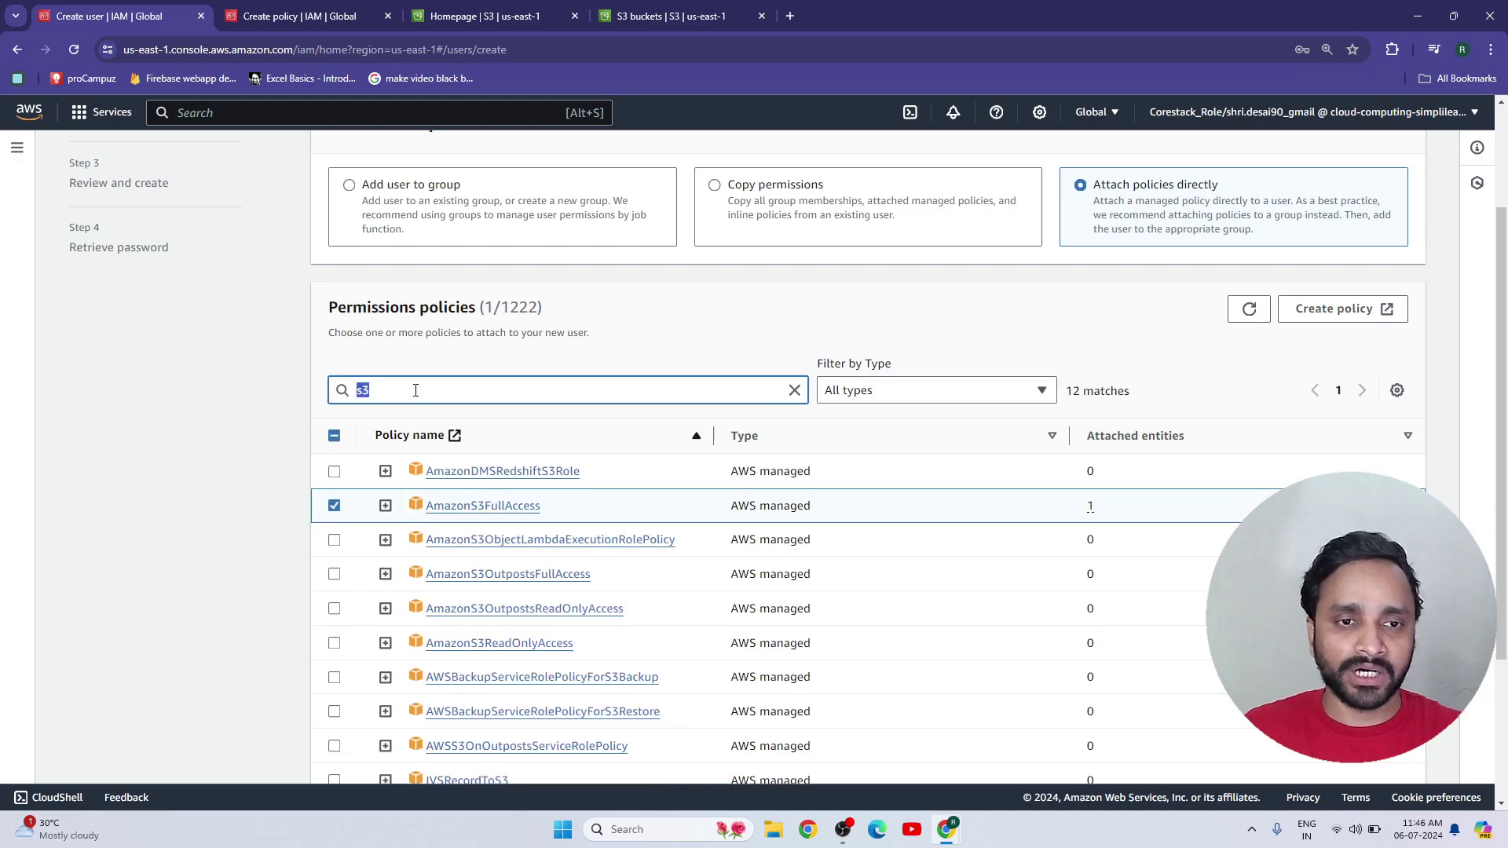
text(lambda)
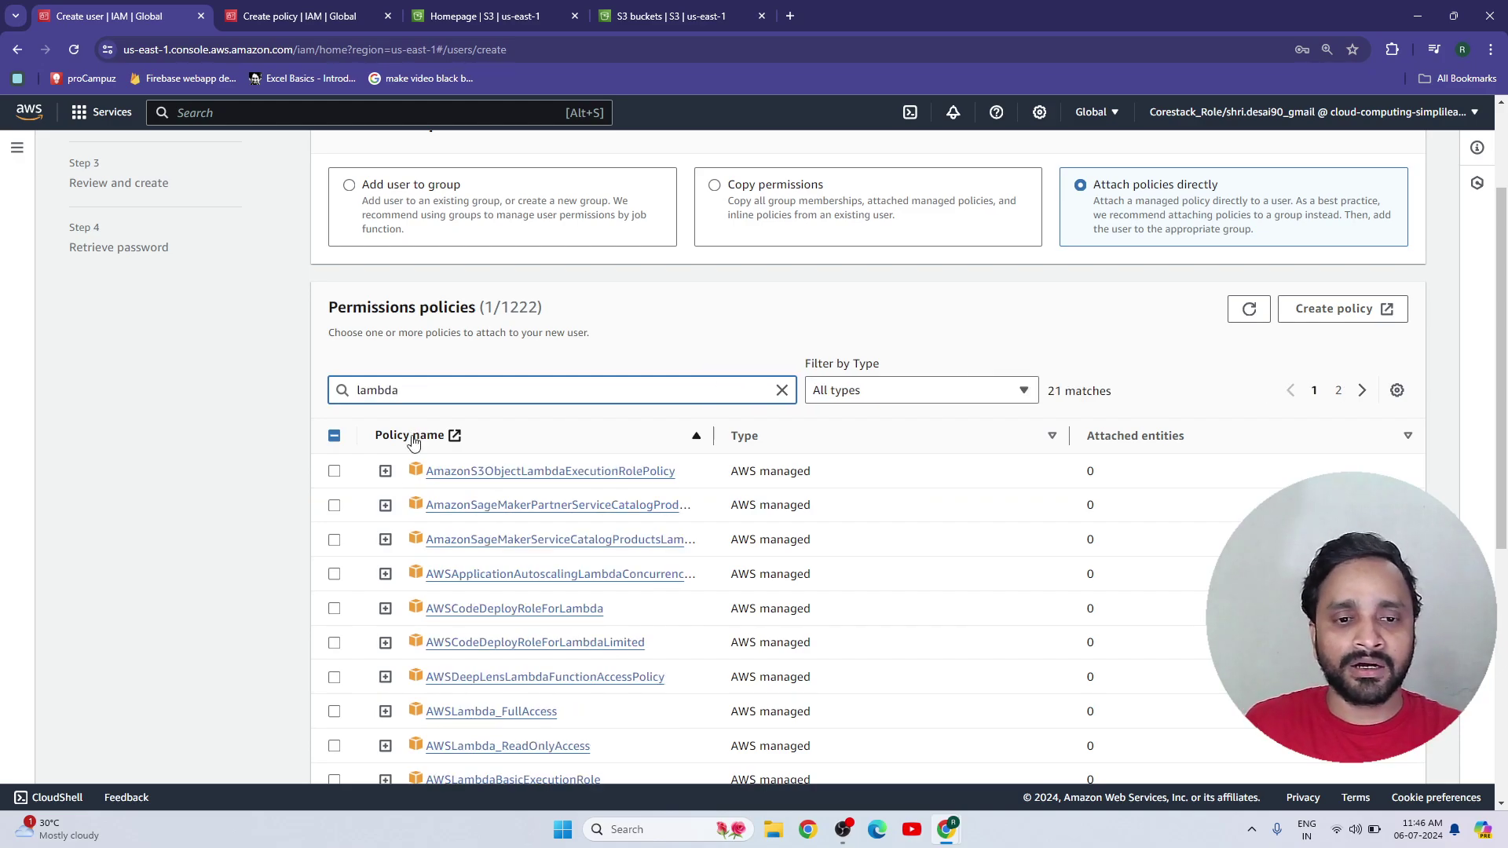
click(334, 710)
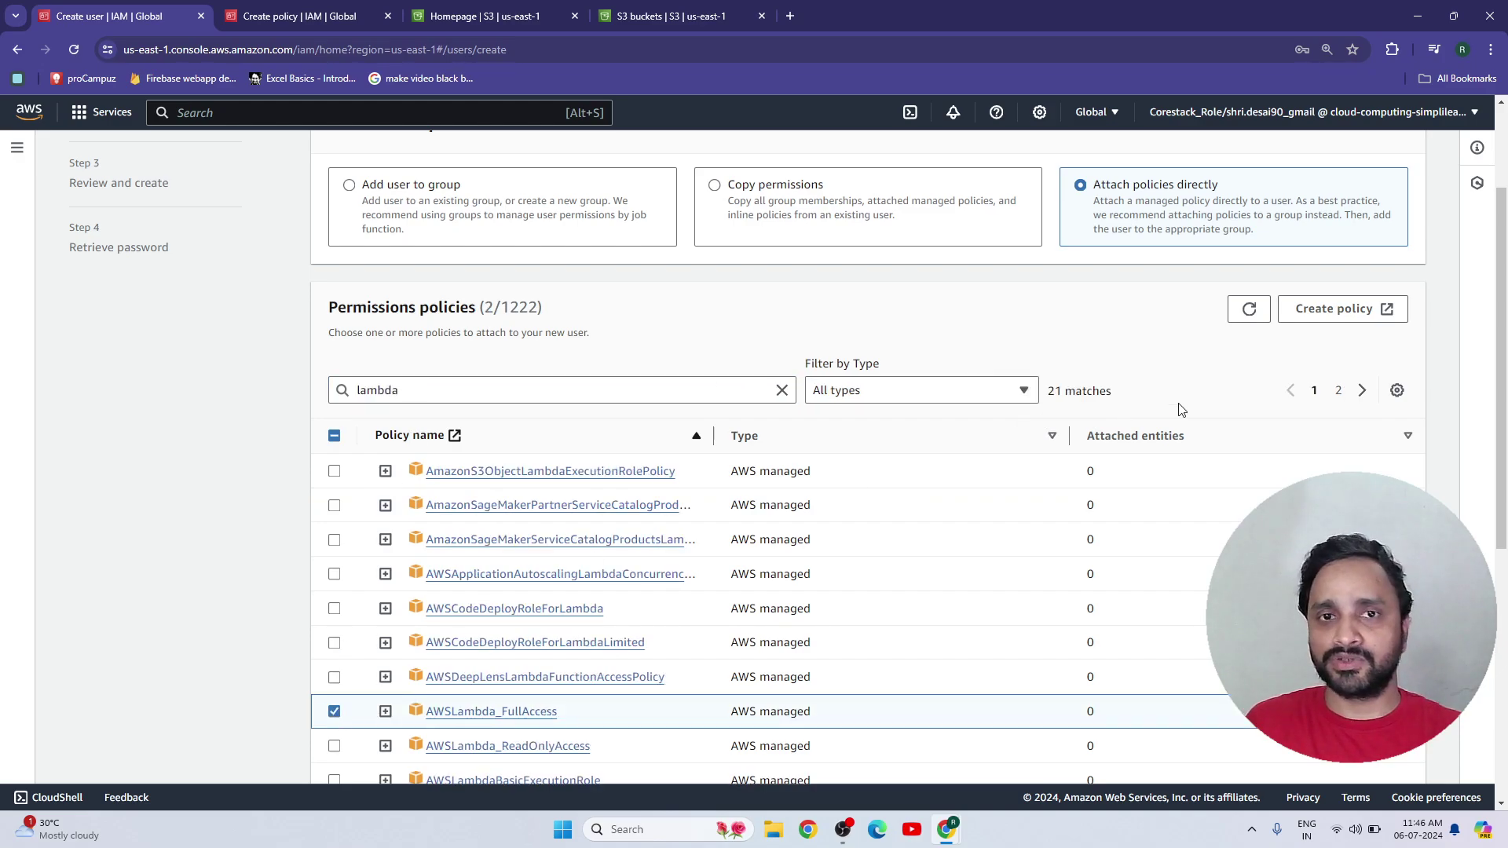
Look at the optional permissions boundary settings without enabling one, and proceed to the user review.
scroll(1182, 407, down, 6)
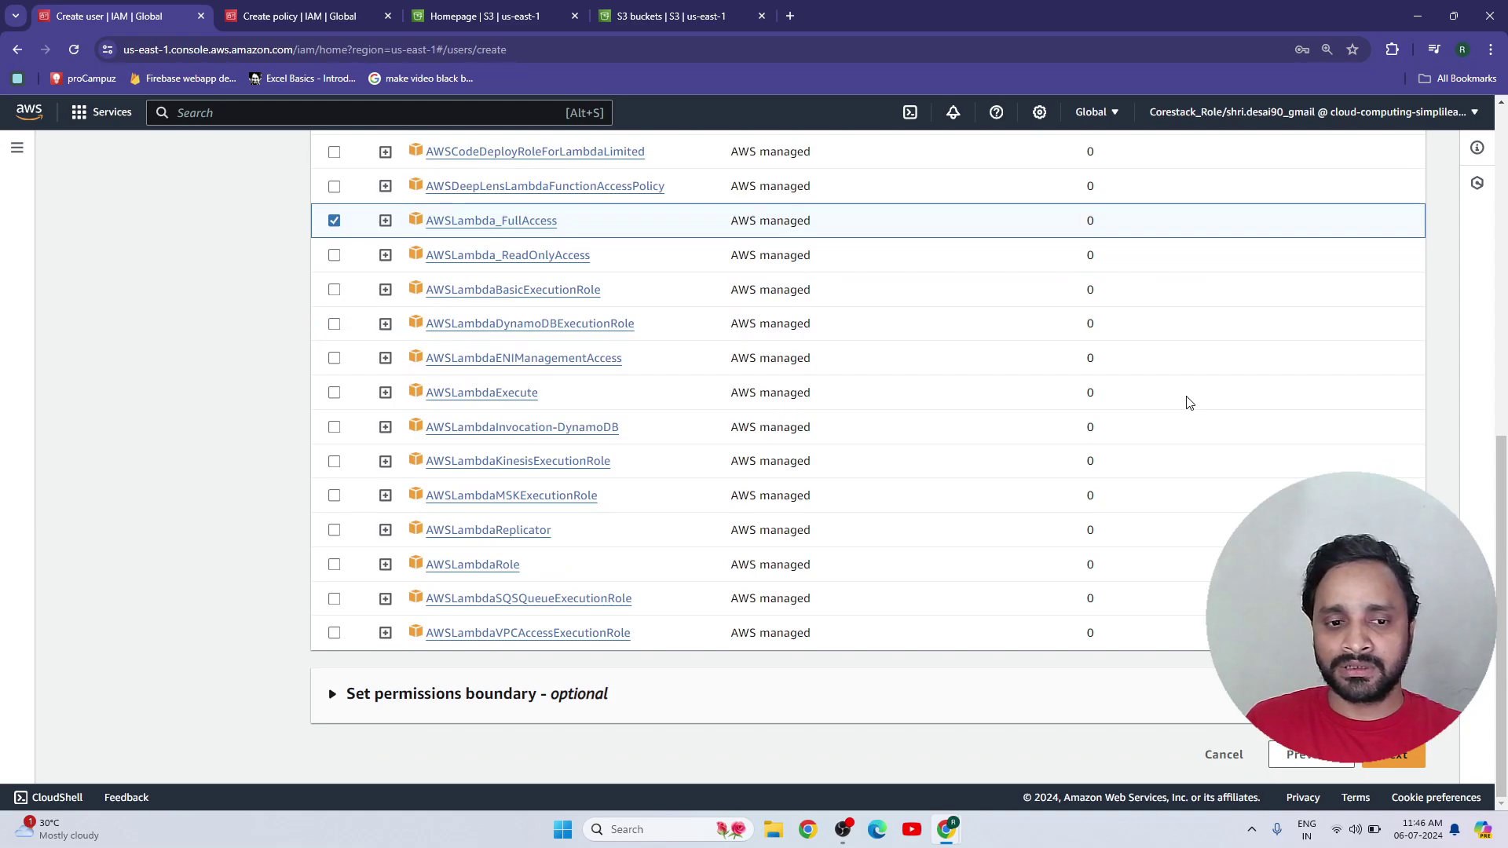
click(517, 695)
scroll(819, 619, down, 1)
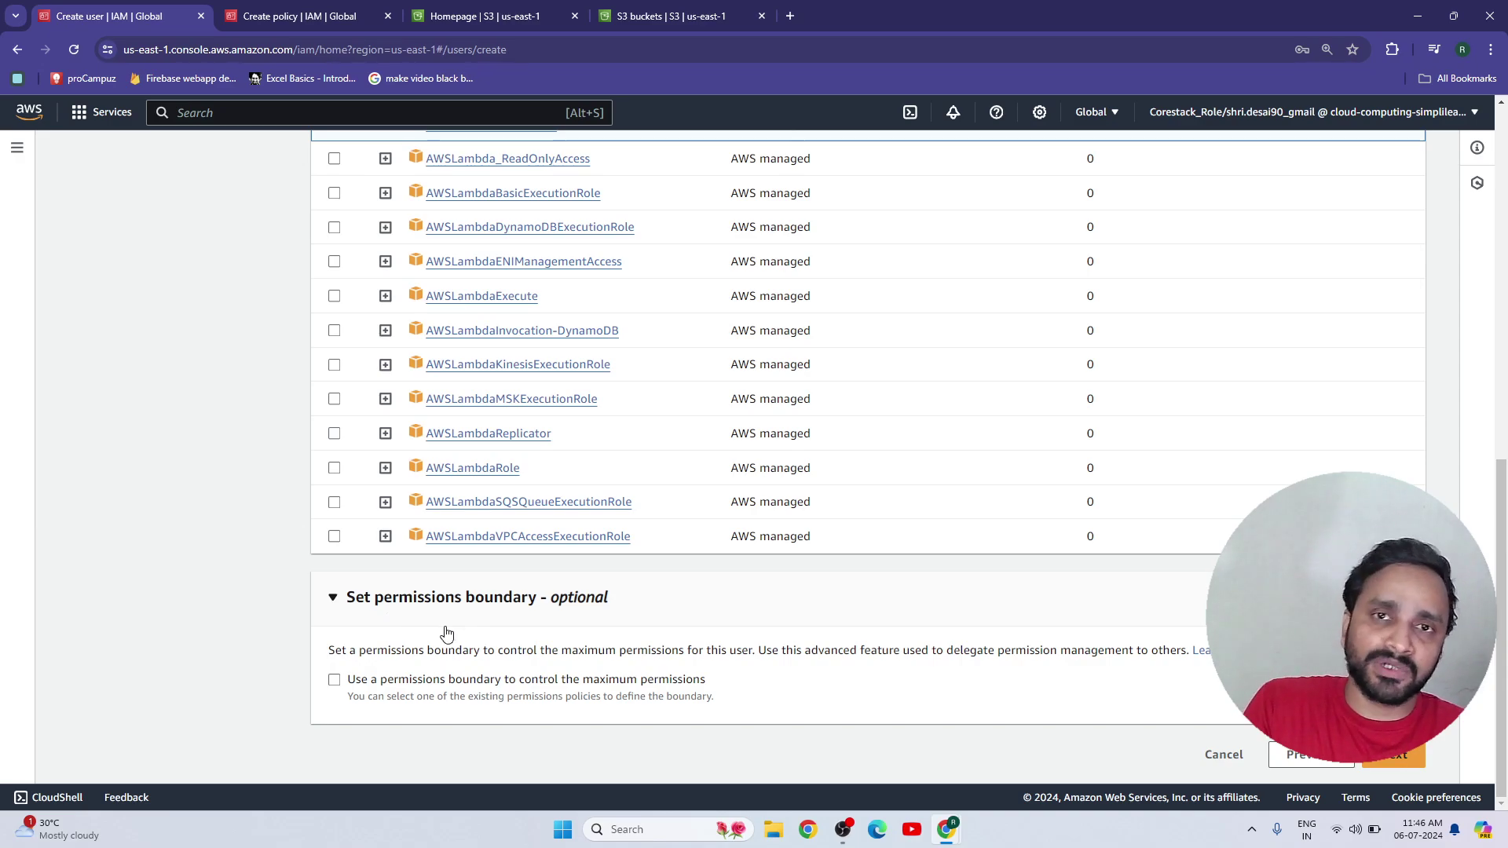
click(436, 598)
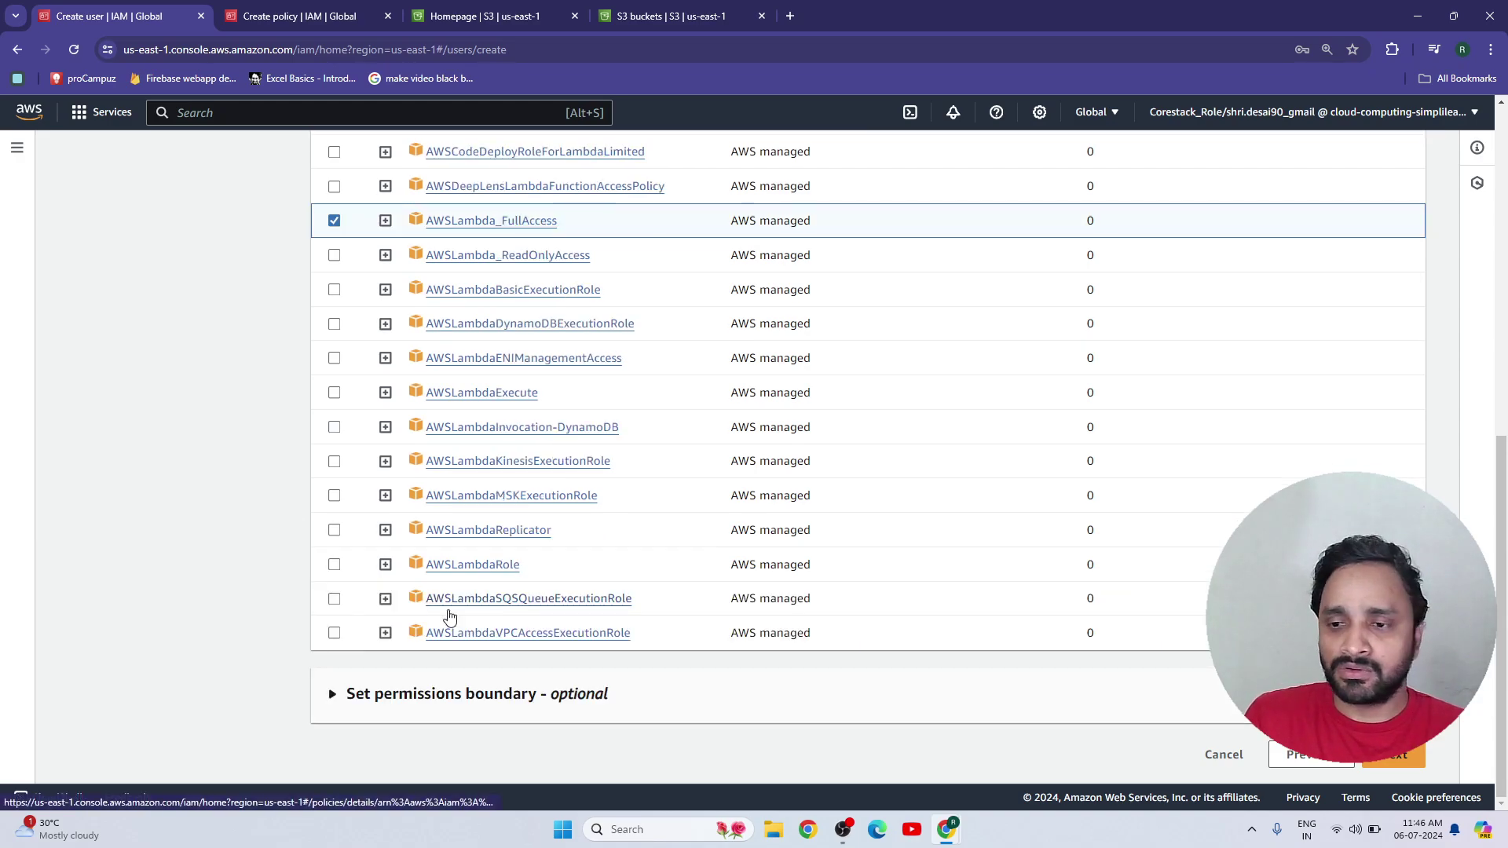
click(1390, 765)
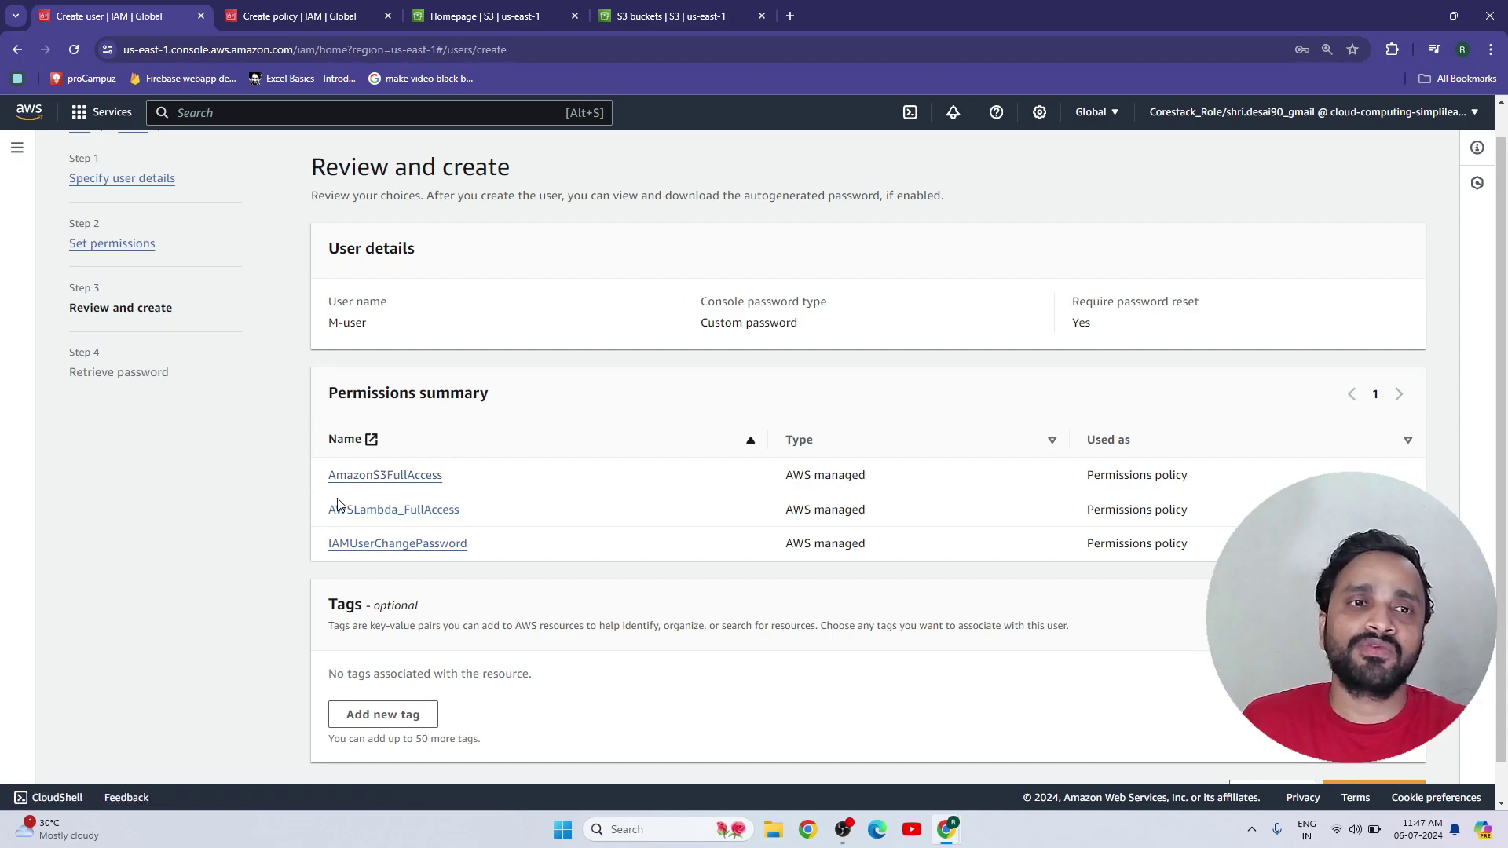
Examine the unfinished custom policy in the JSON editor on the policy creation page.
click(275, 14)
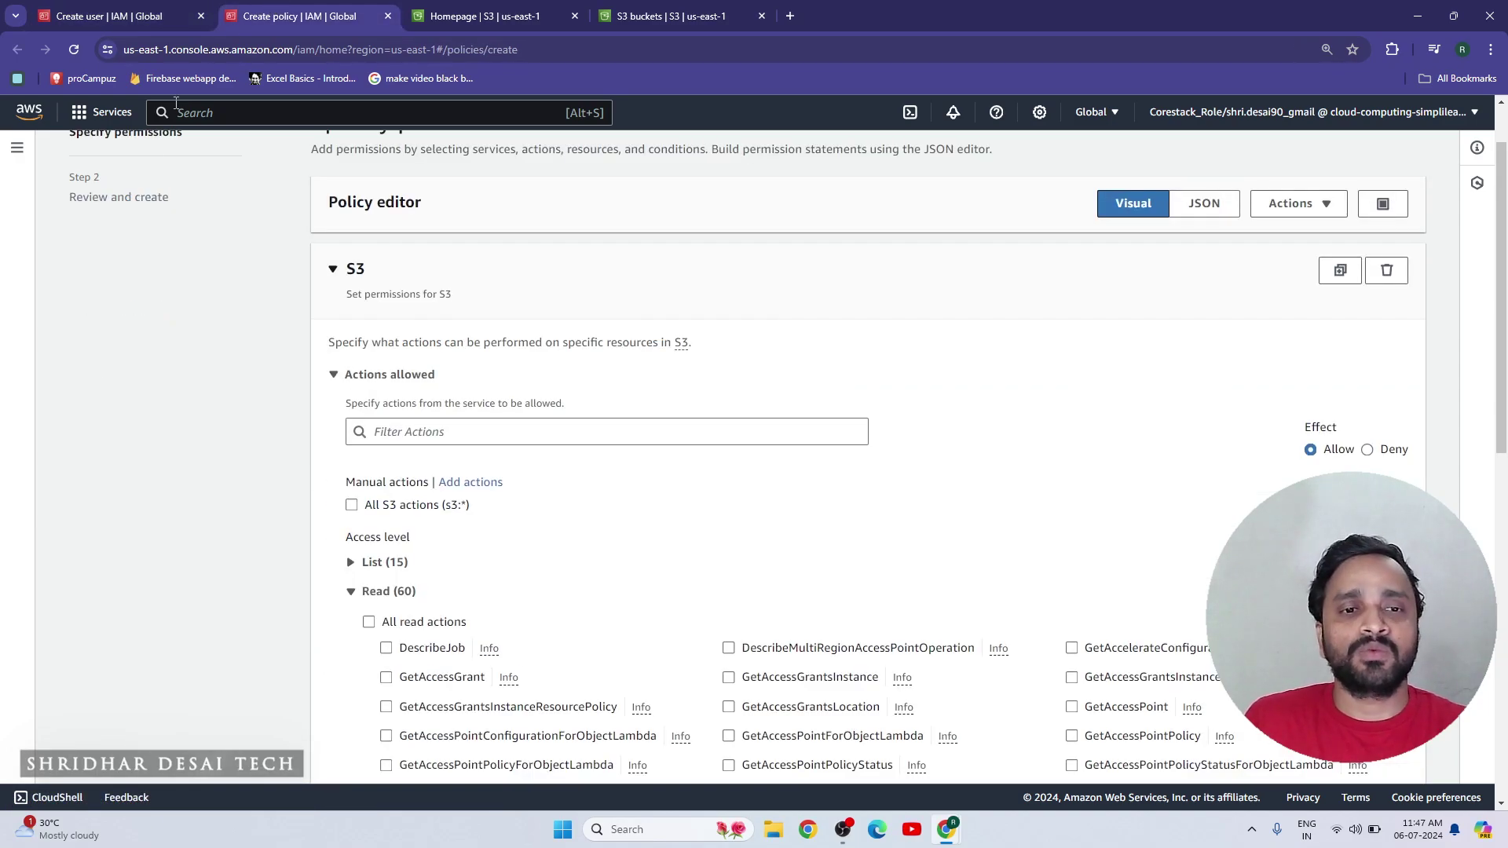
click(1200, 205)
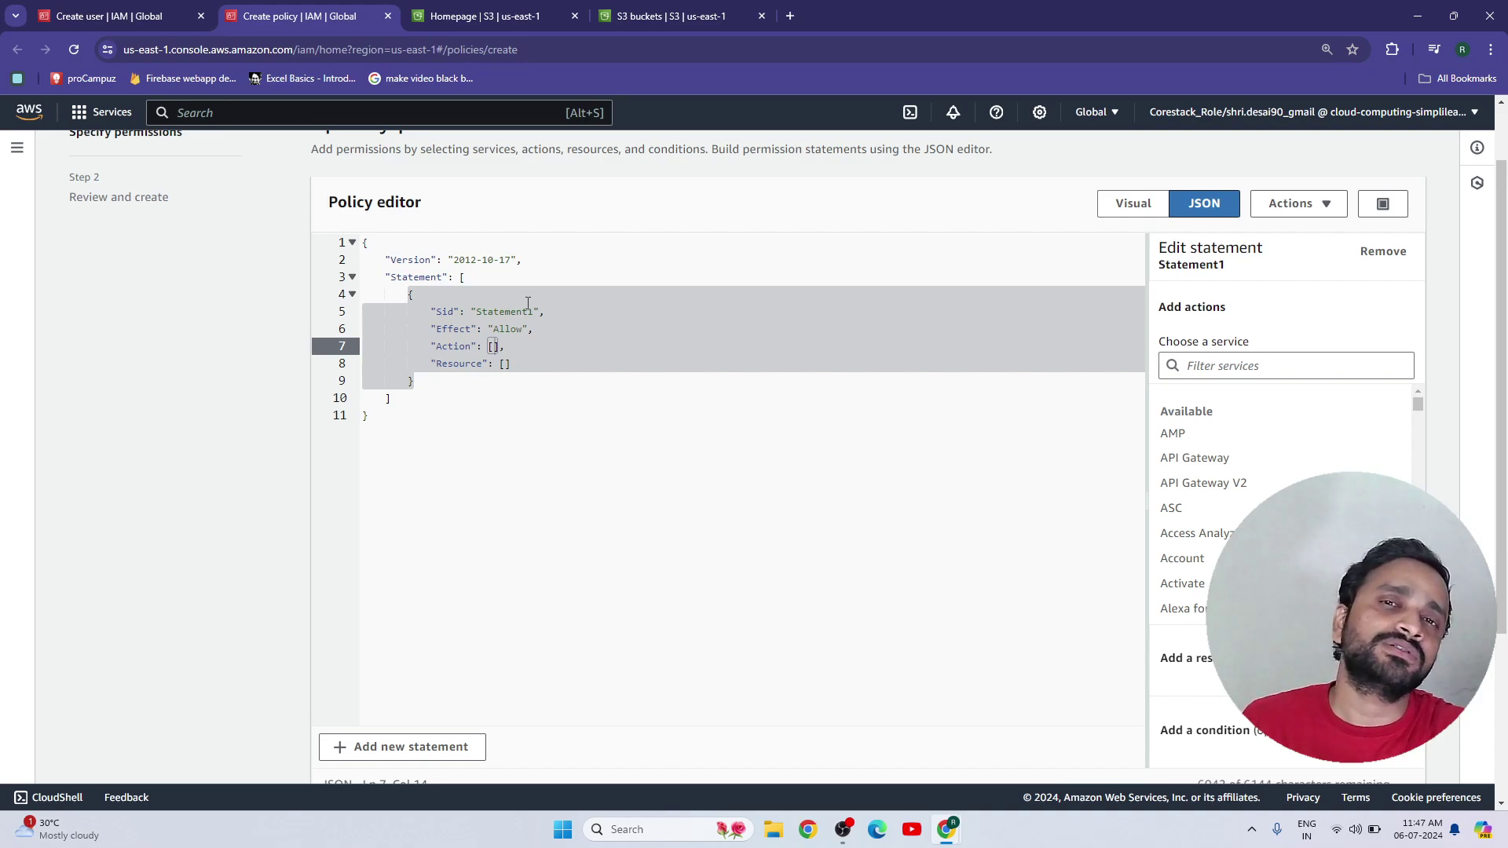
scroll(388, 335, up, 1)
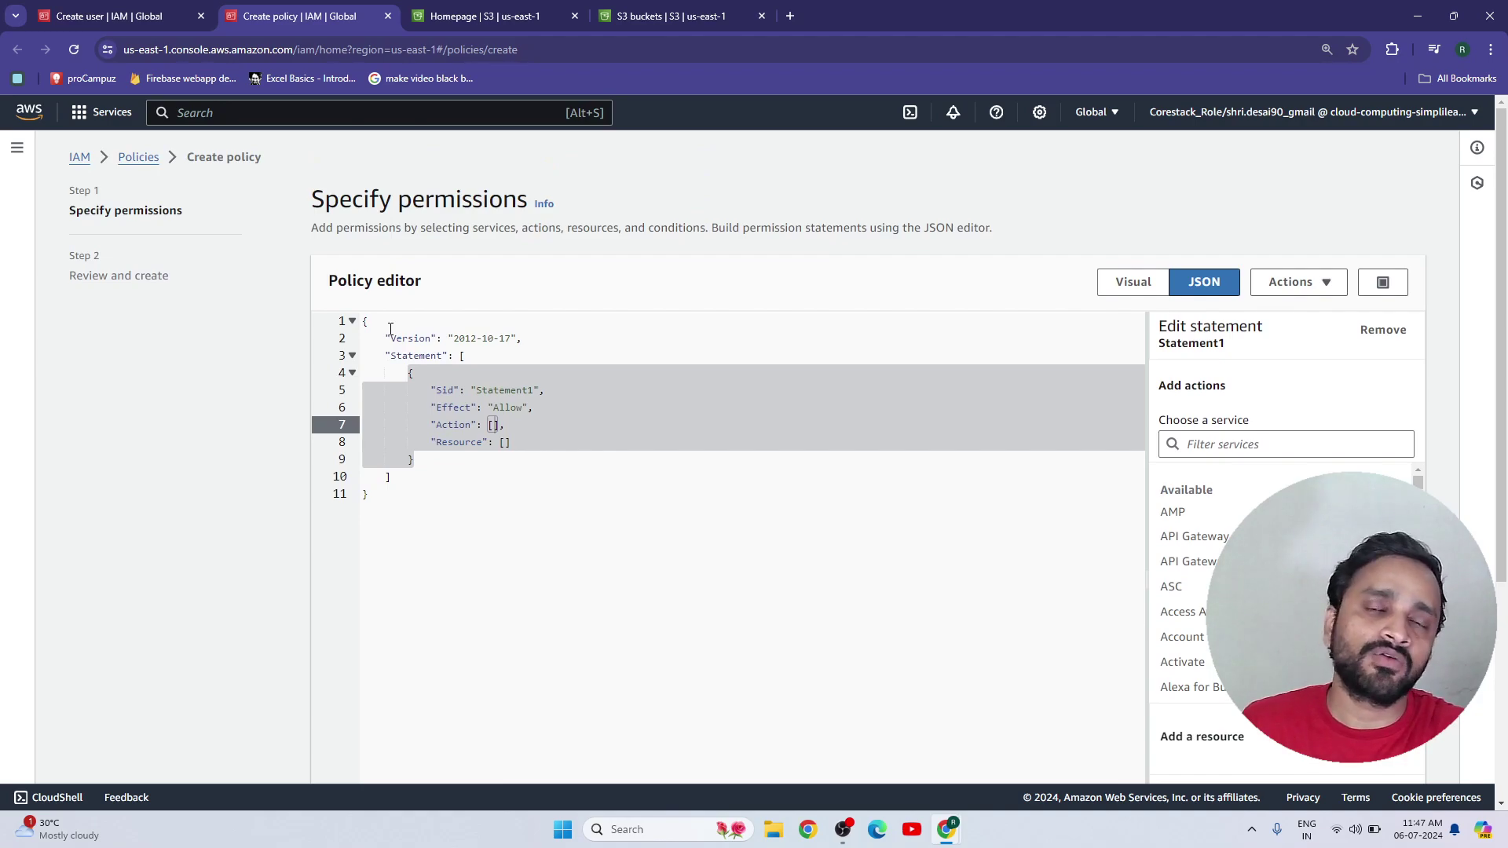
Return to the review of M-user and create the user.
click(153, 8)
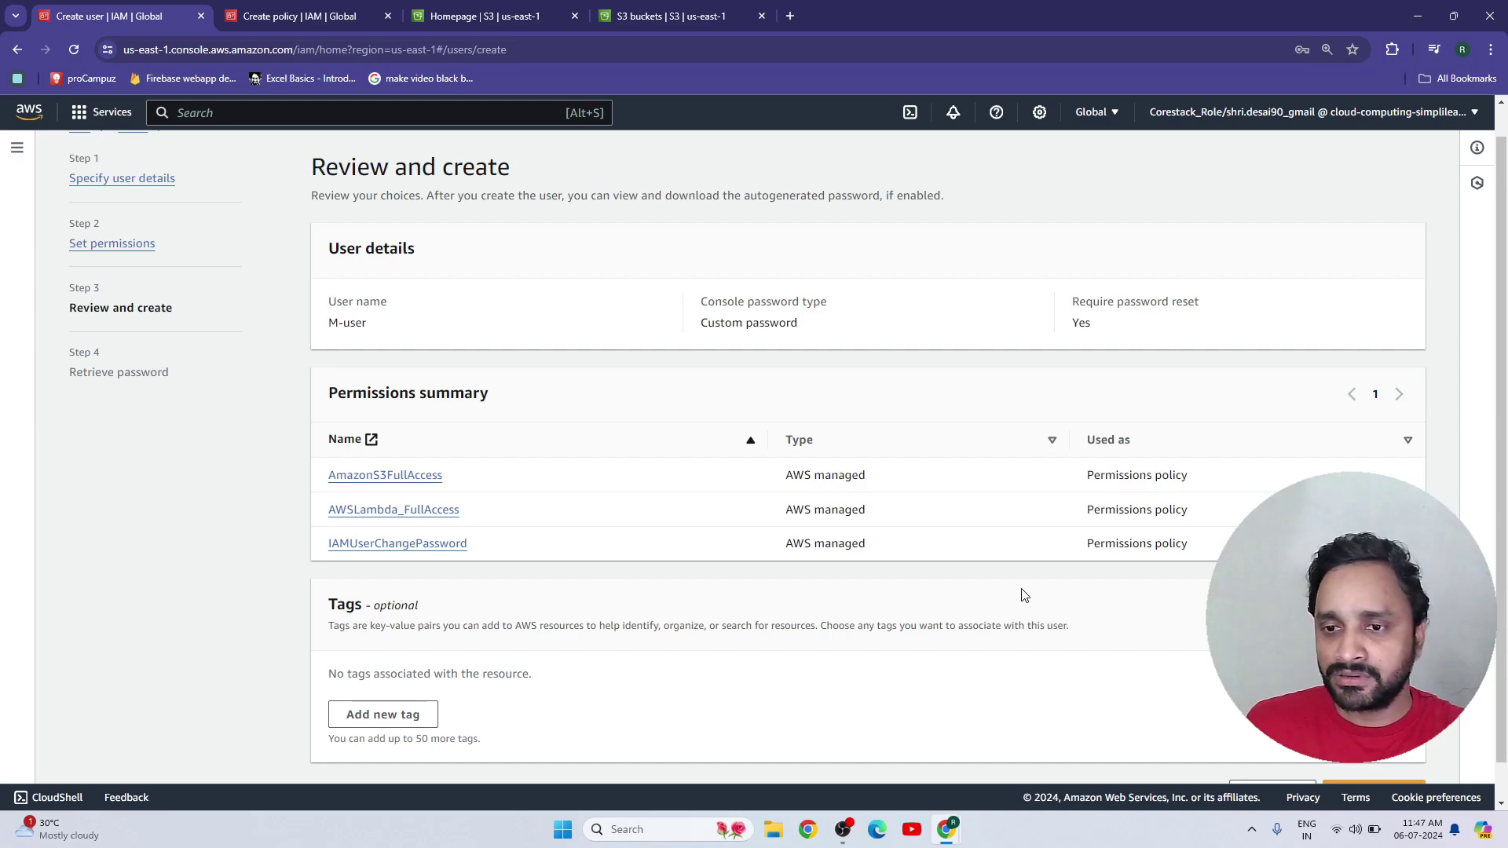
scroll(1025, 597, down, 1)
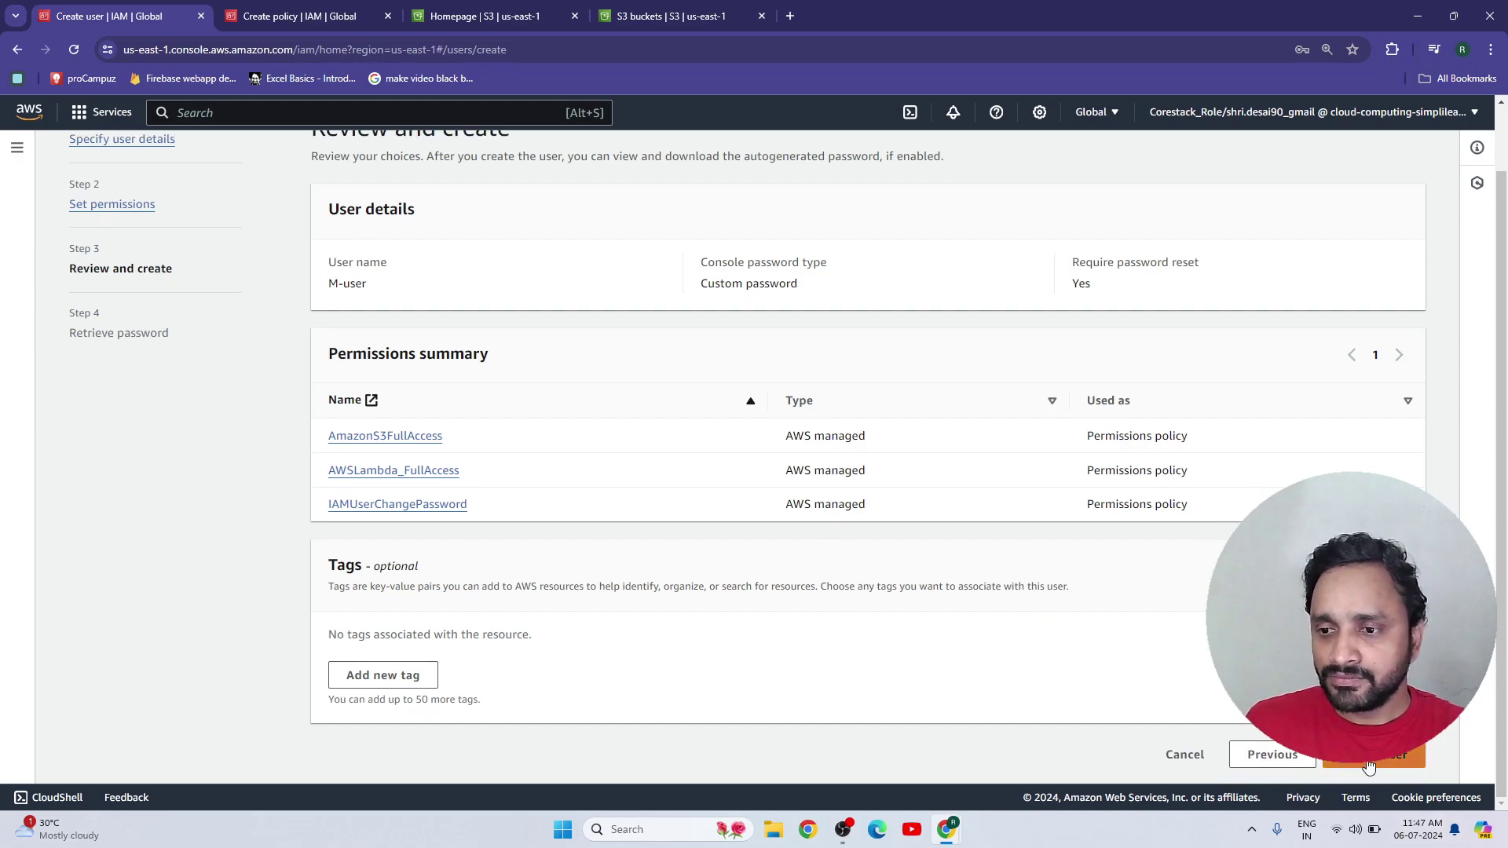
click(1393, 762)
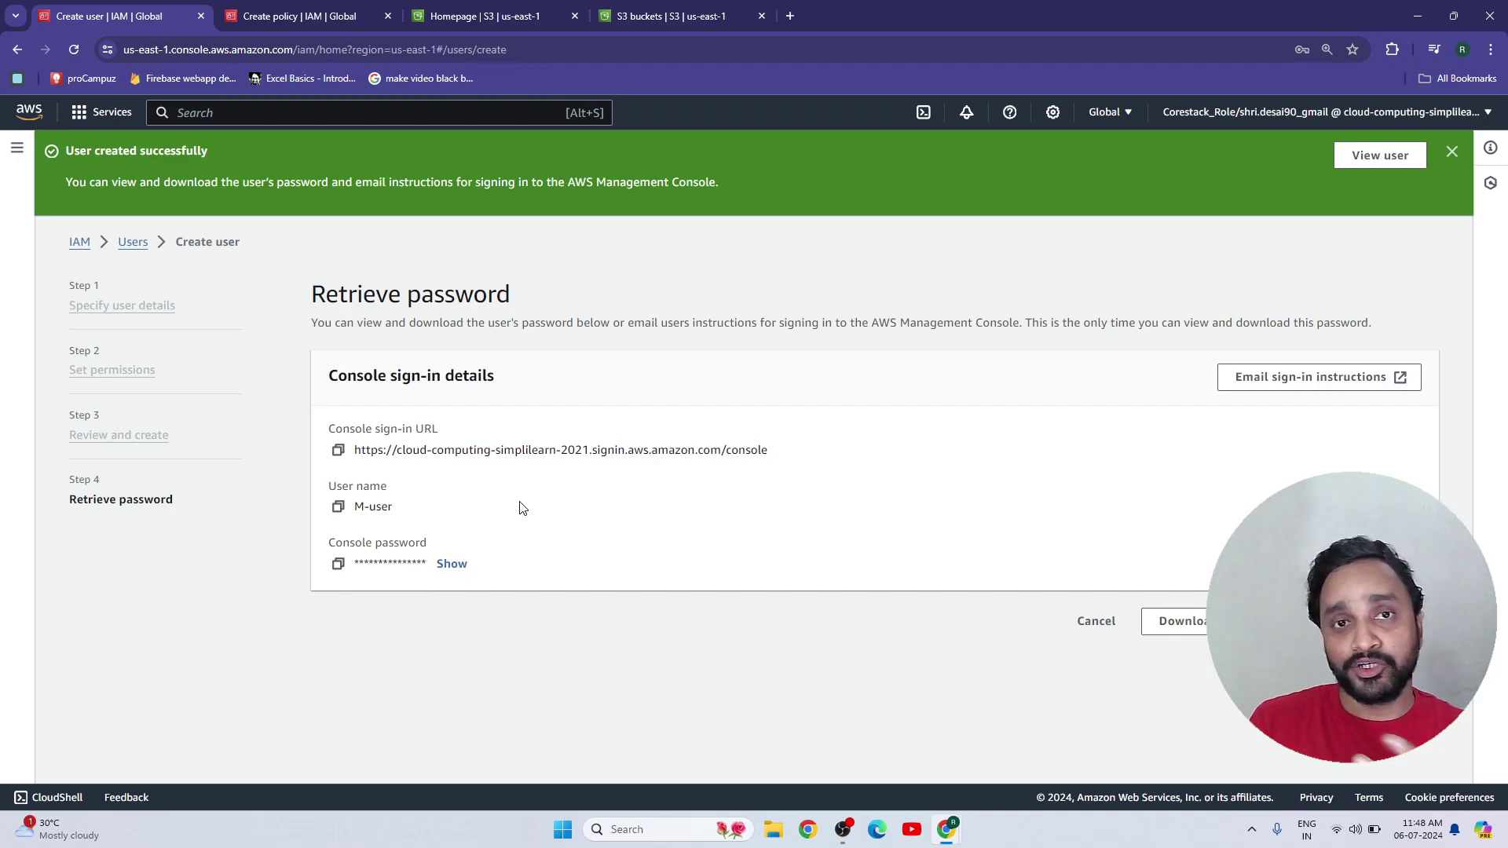
Copy the console sign-in URL and open it in a new Incognito window.
click(1491, 48)
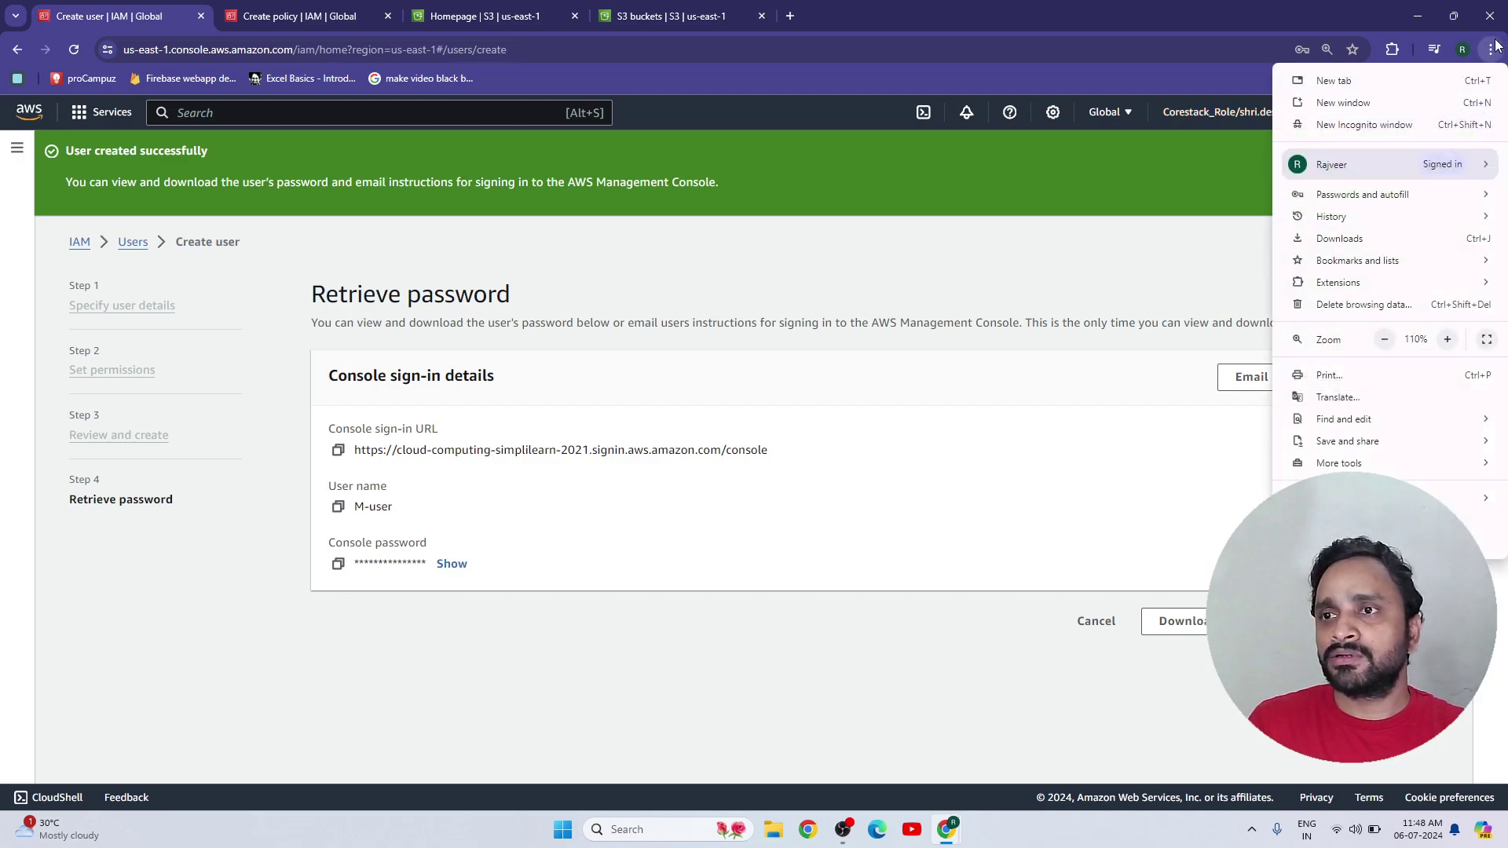
click(1355, 126)
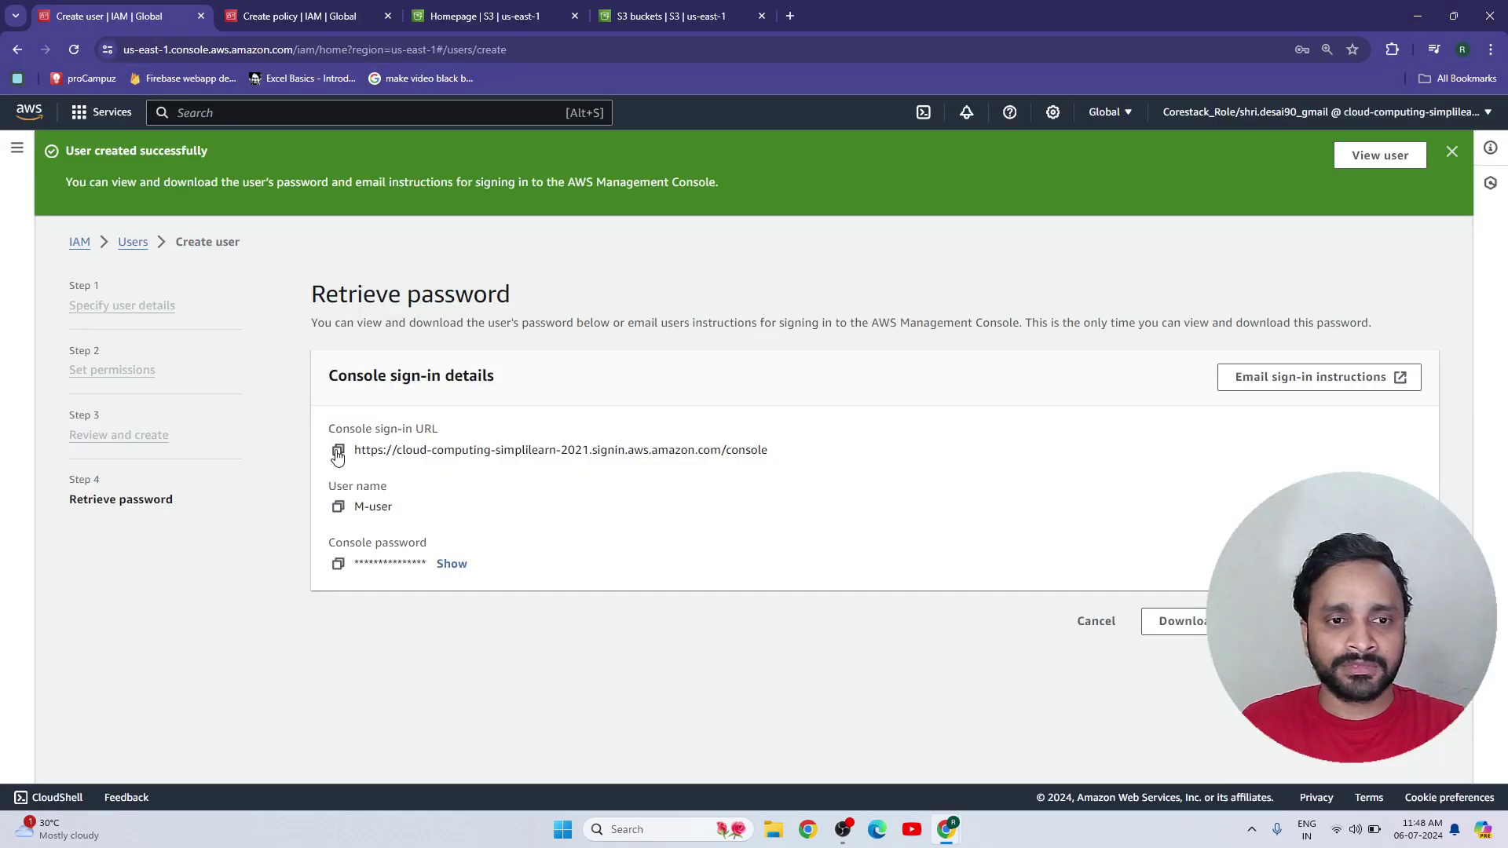
click(338, 449)
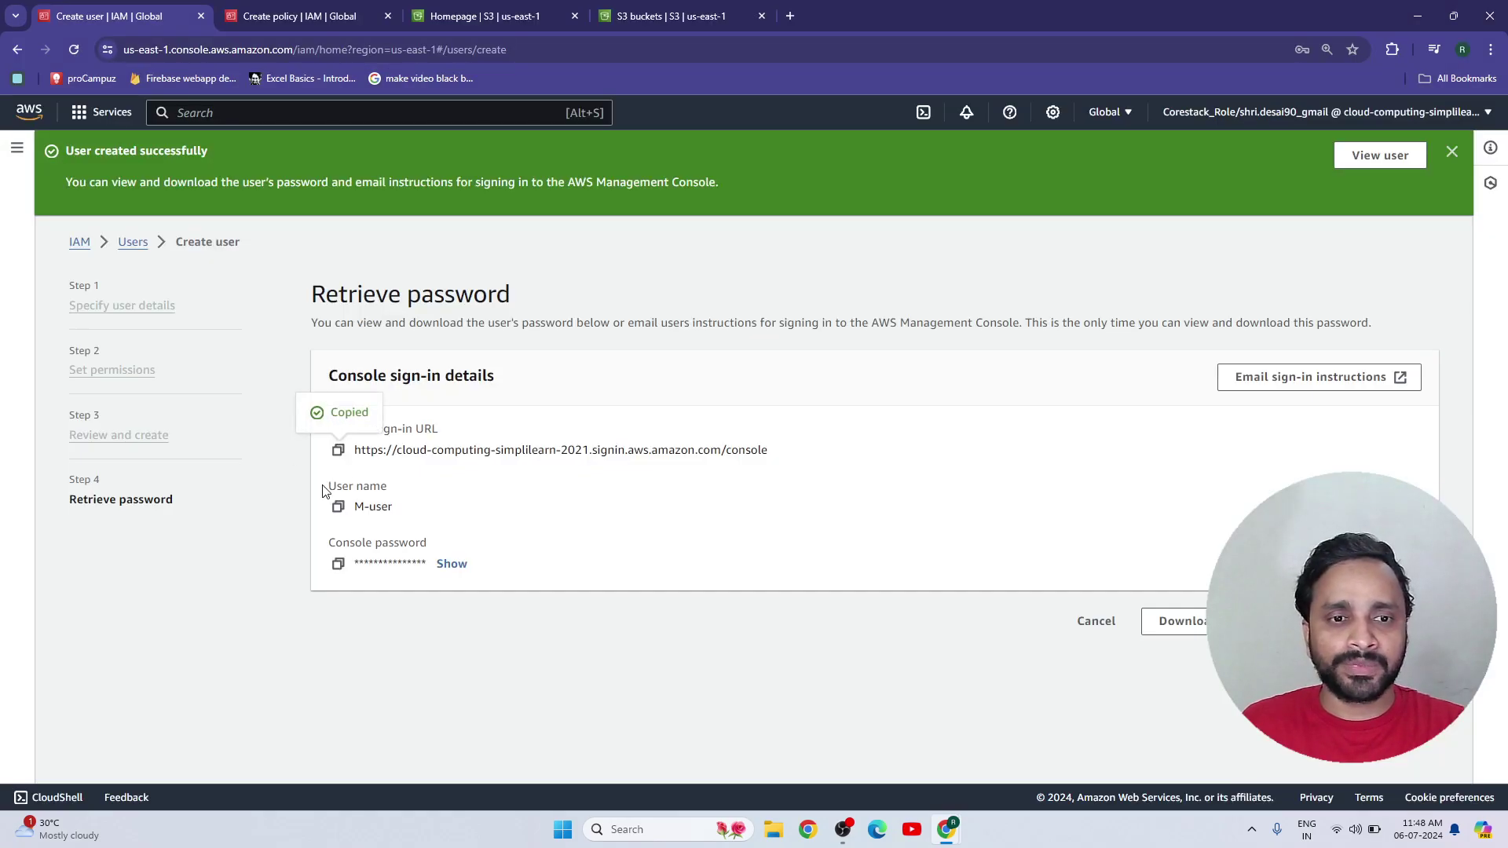
mouse_move(950, 829)
click(1065, 789)
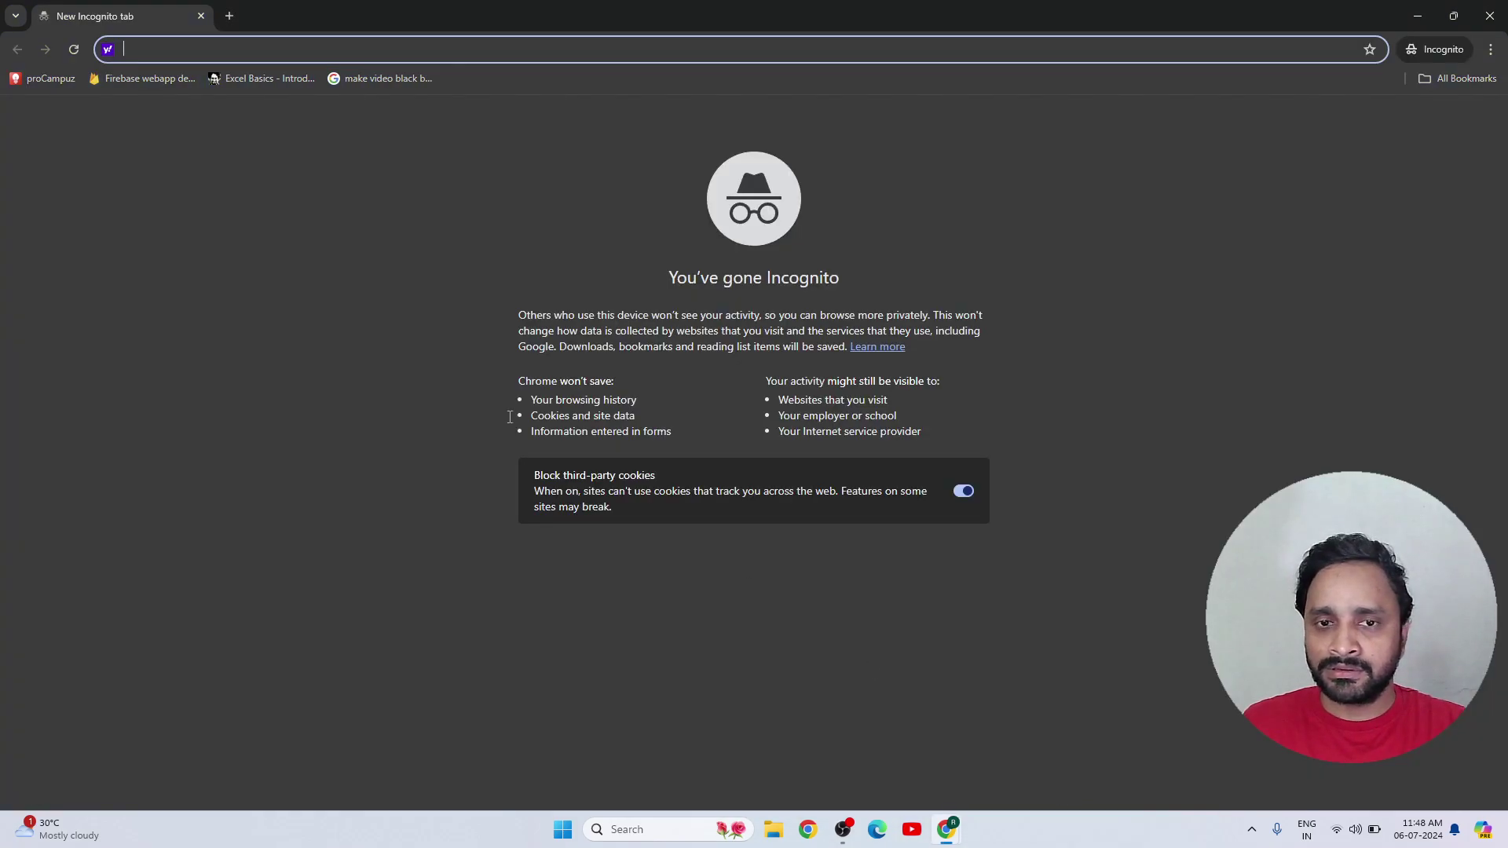
key(ctrl+v)
key(Return)
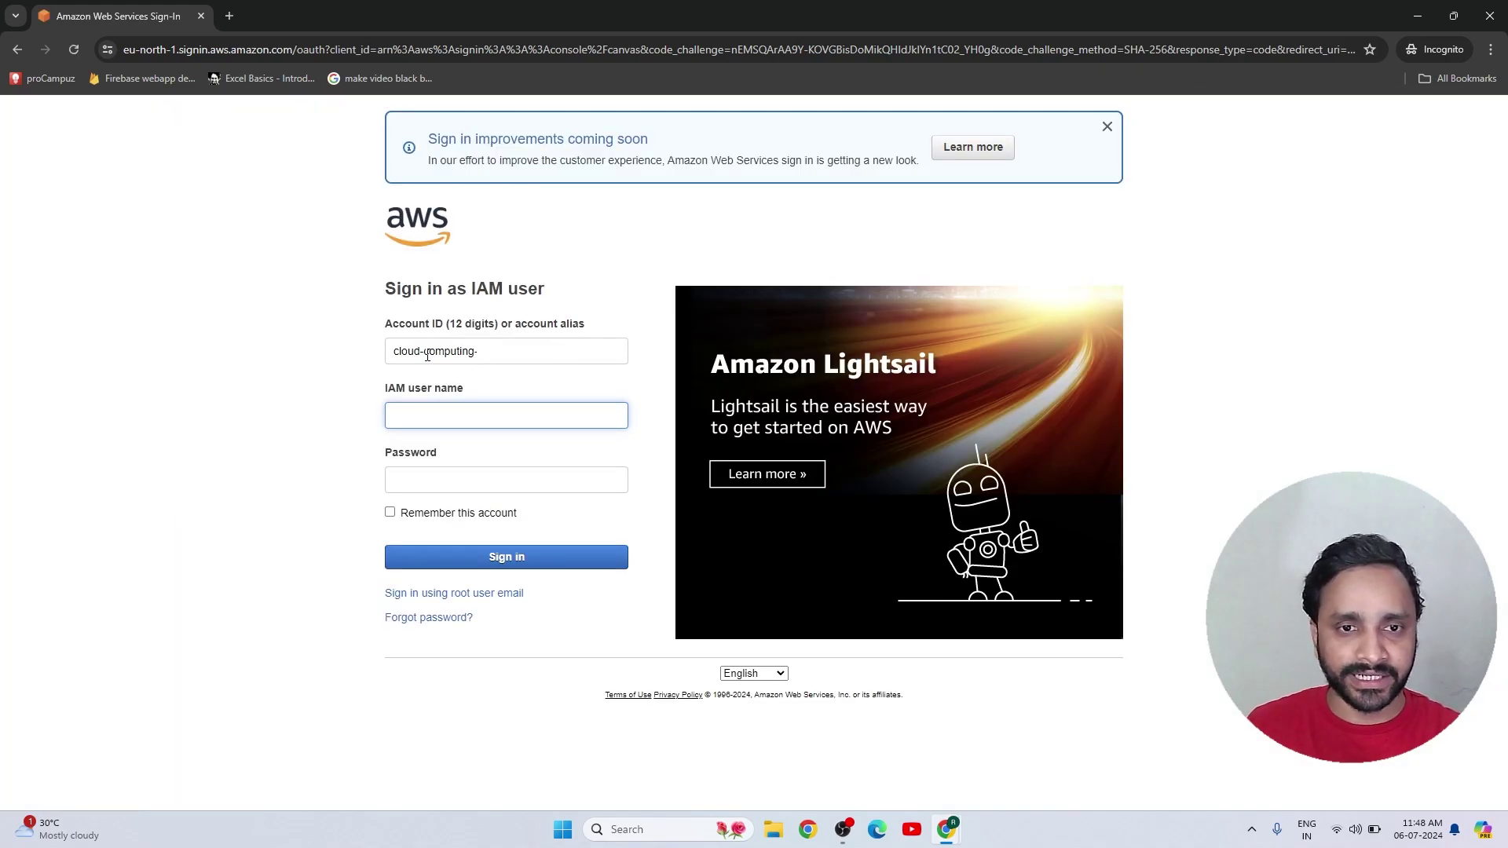
click(410, 640)
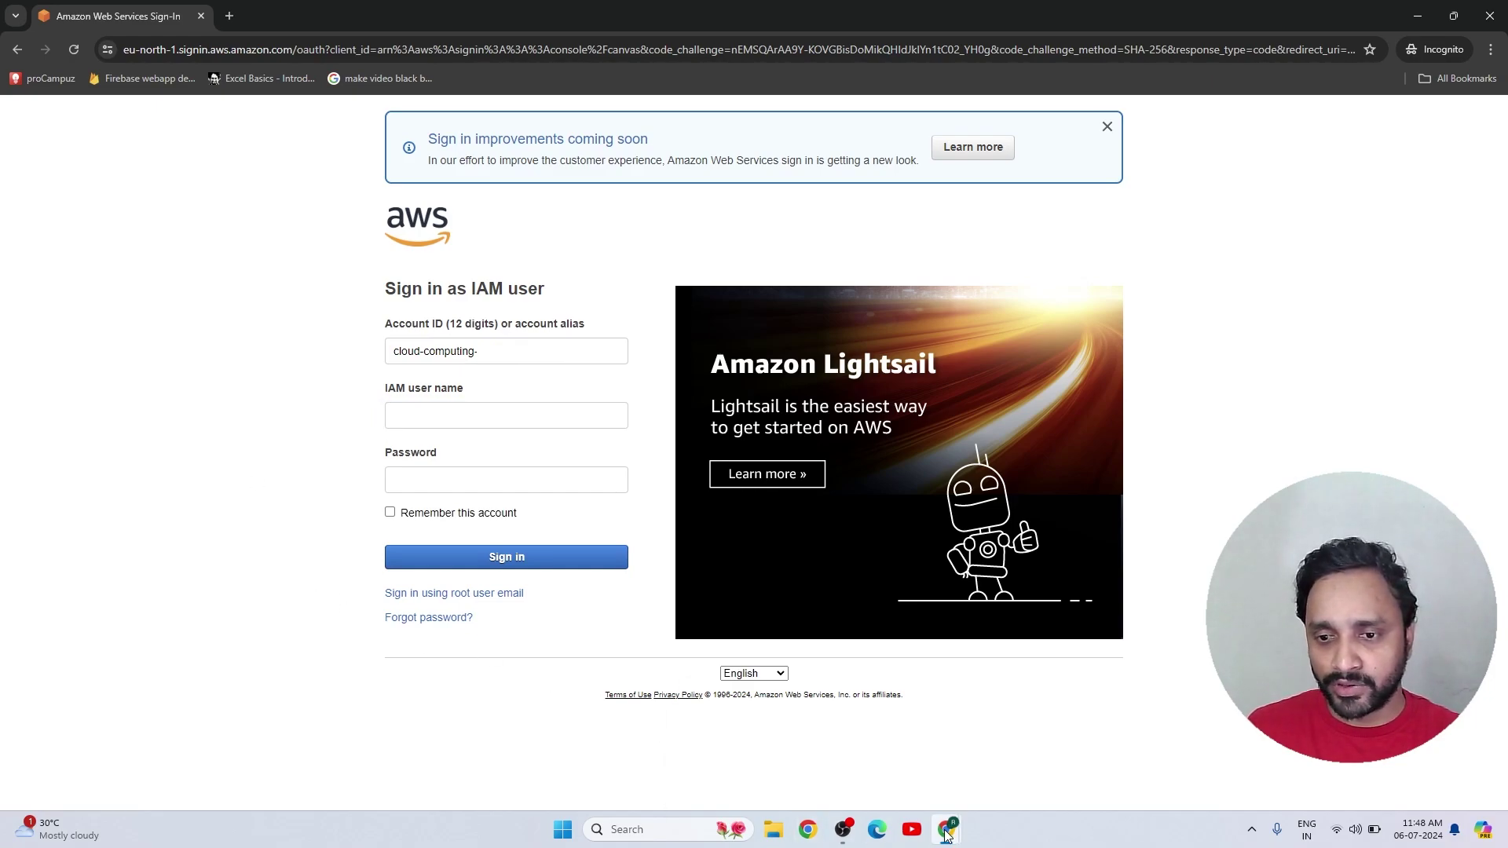
Copy the new user's name from the console sign-in details and enter M-user as the IAM user name on the sign-in page.
mouse_move(950, 834)
click(958, 762)
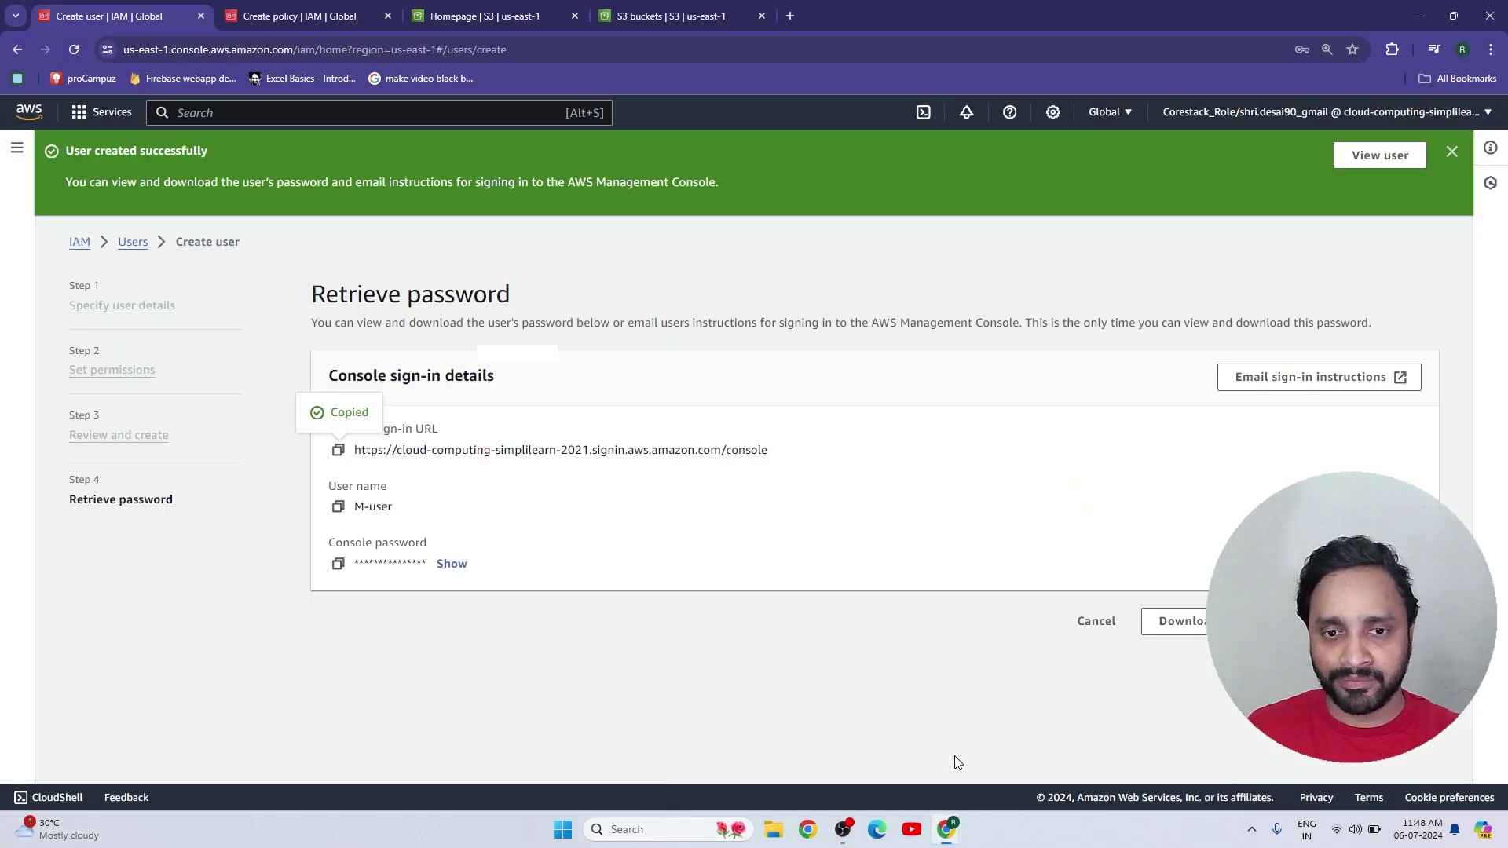
click(338, 507)
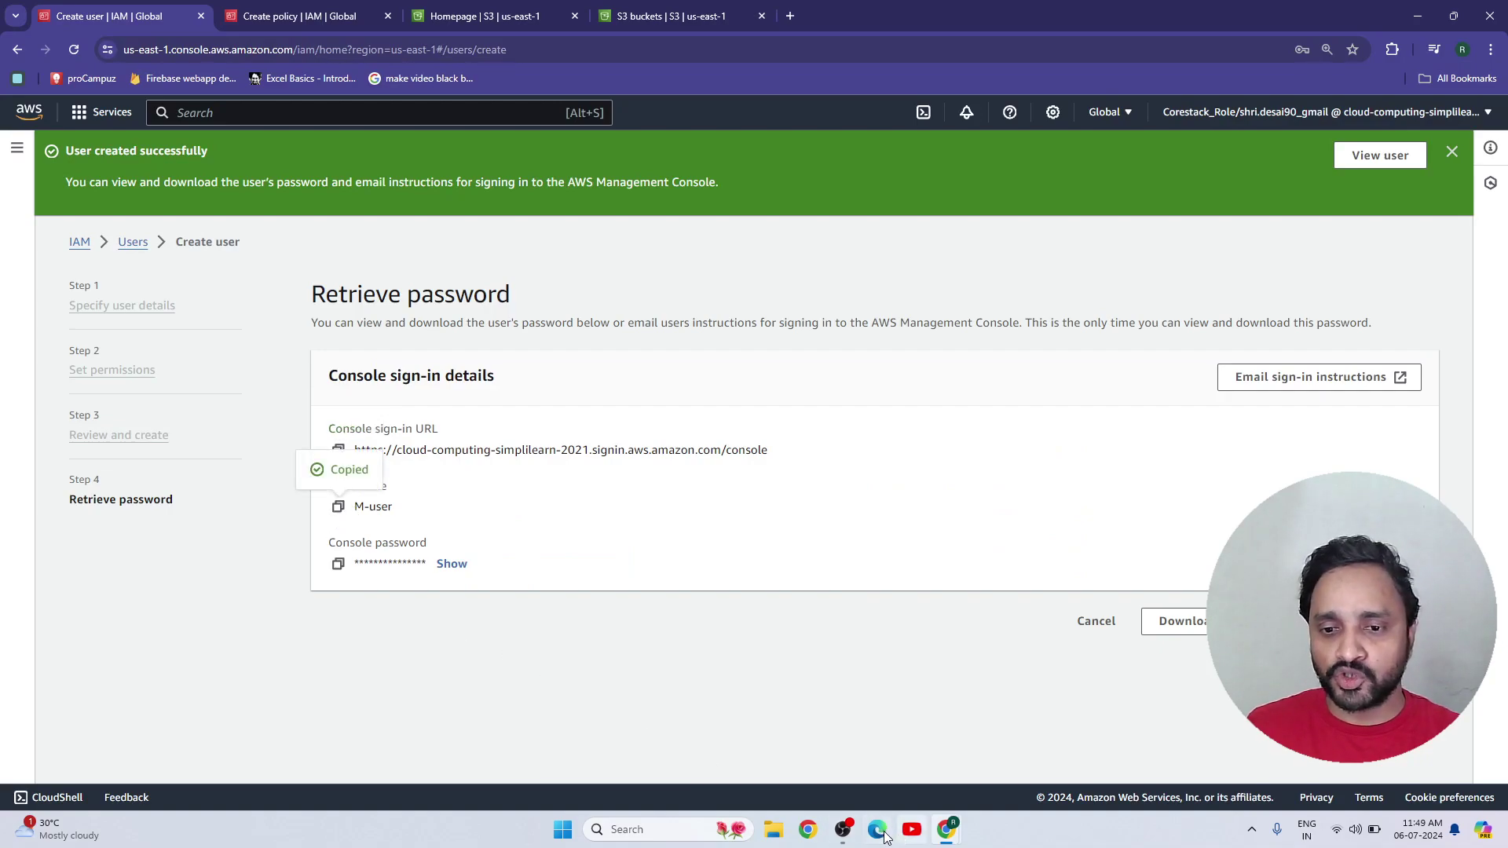
mouse_move(952, 834)
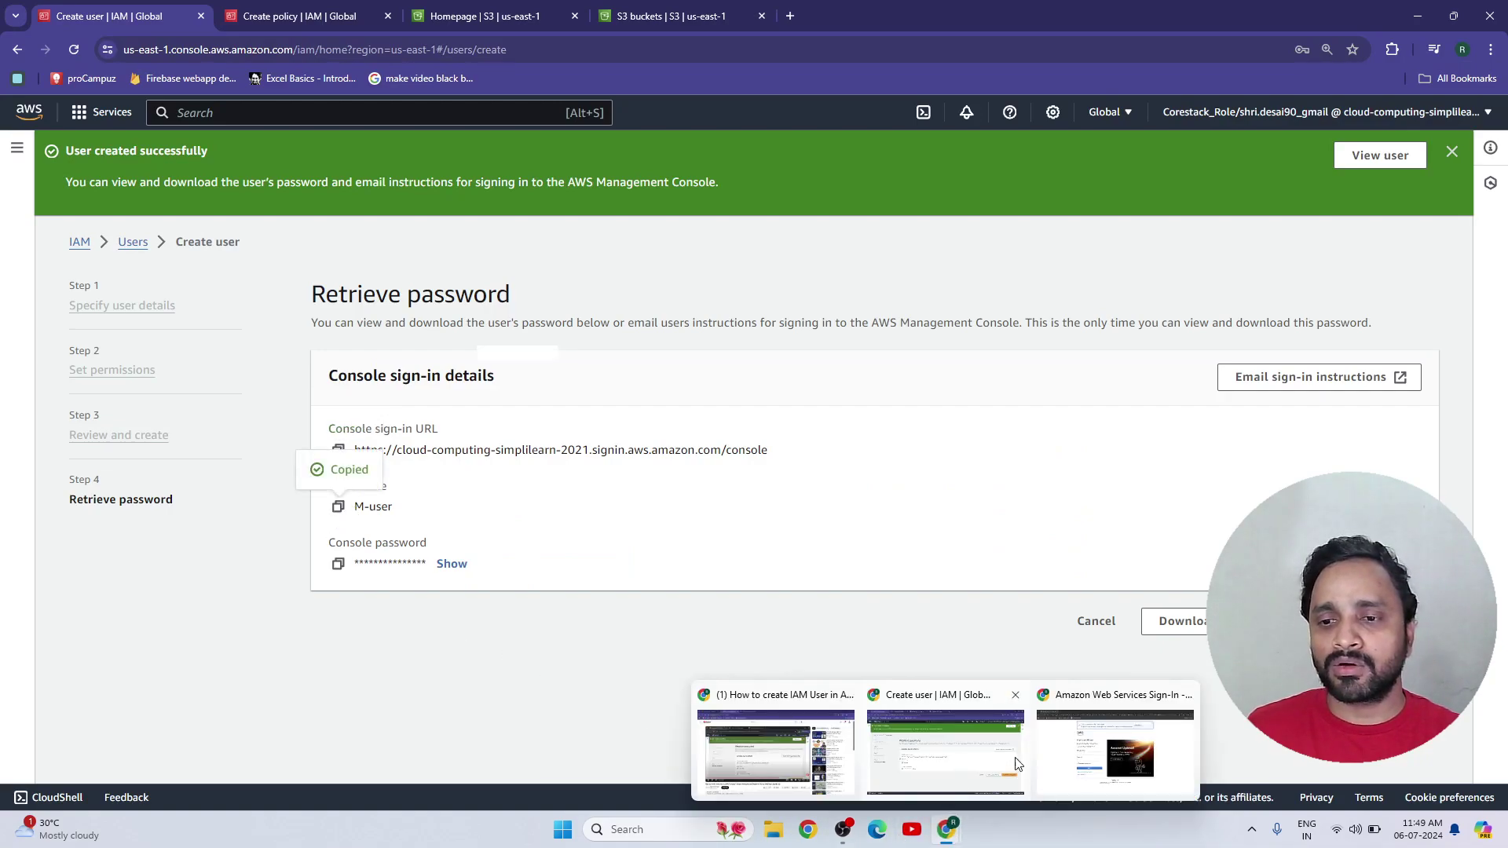
click(1084, 754)
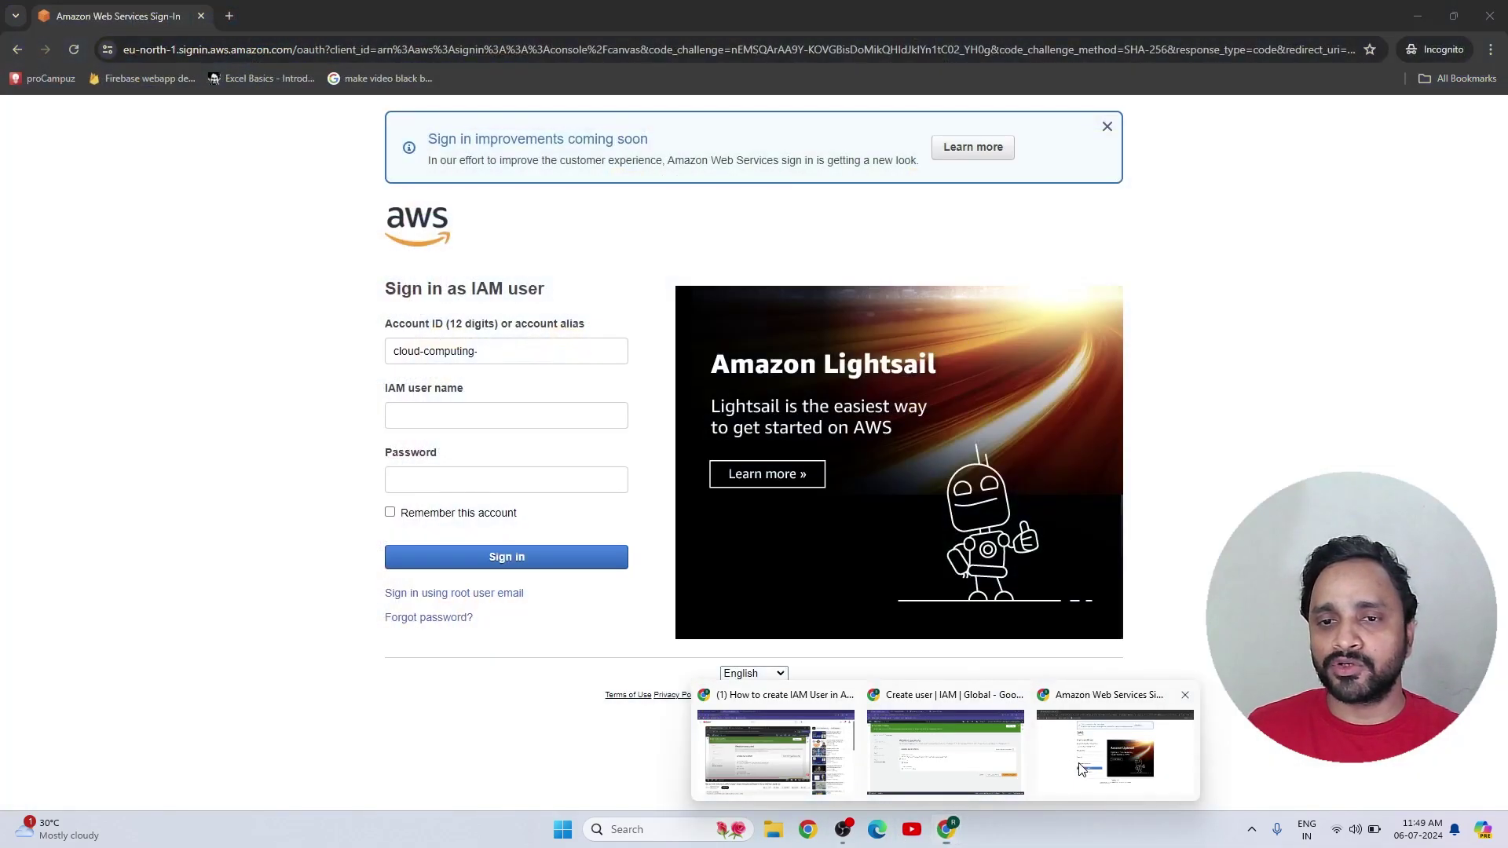
click(486, 408)
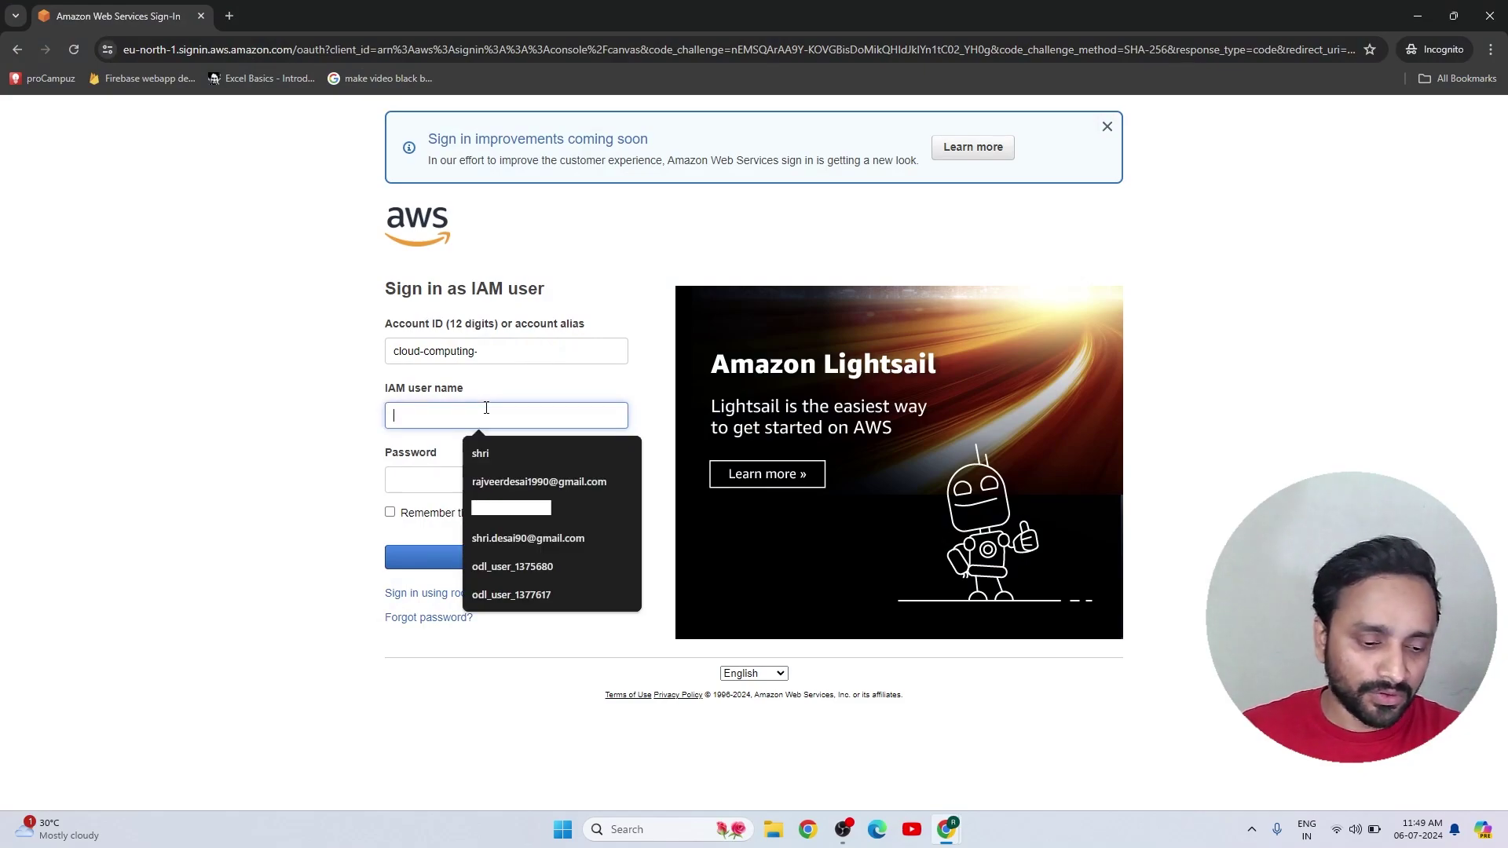
key(ctrl+v)
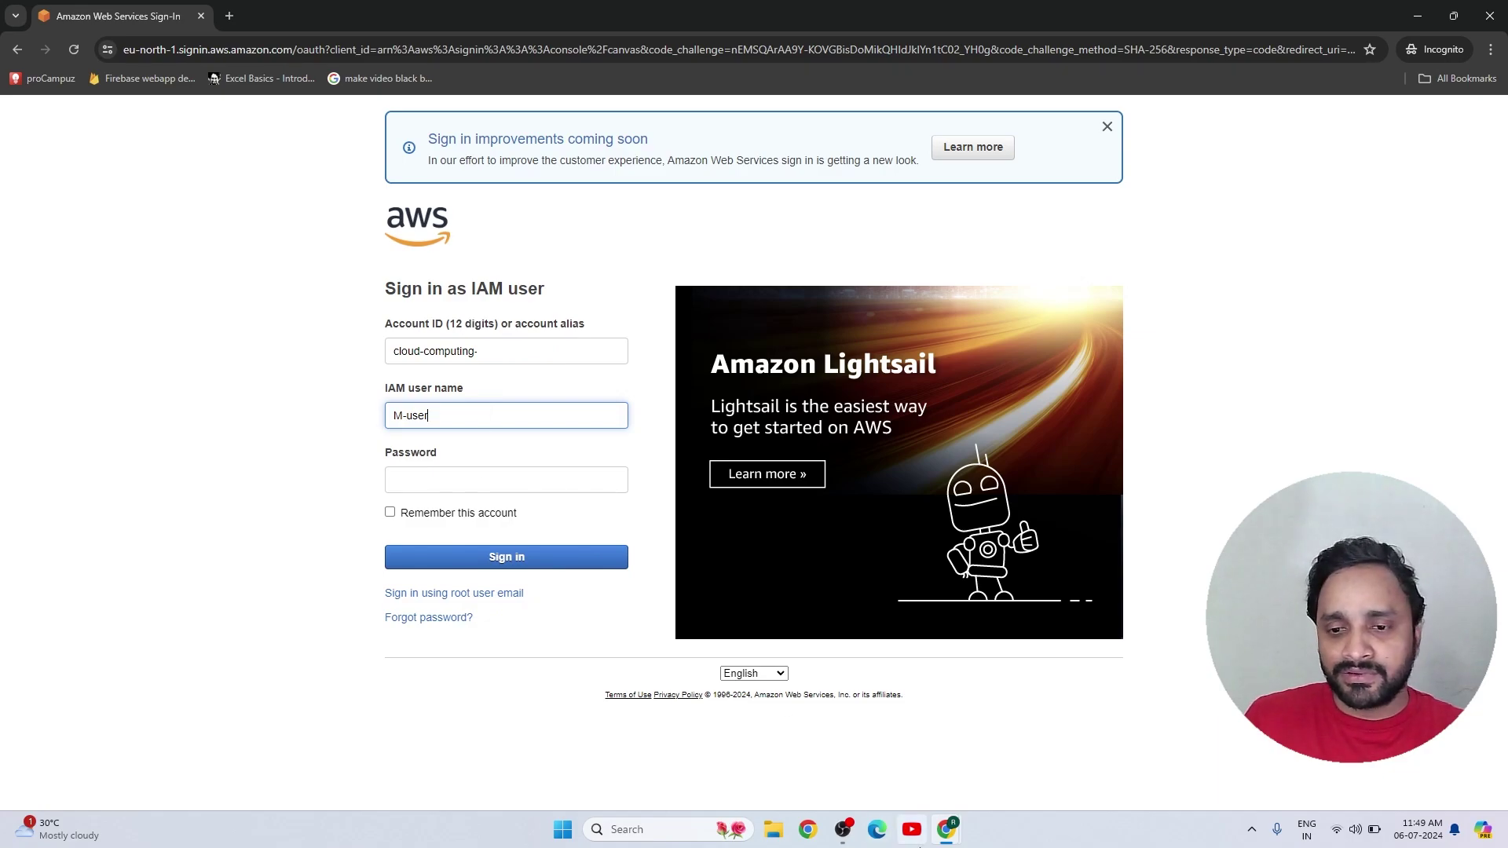
Copy the console password from the new user's sign-in details, enter it on the Incognito sign-in page and sign in as M-user.
mouse_move(946, 829)
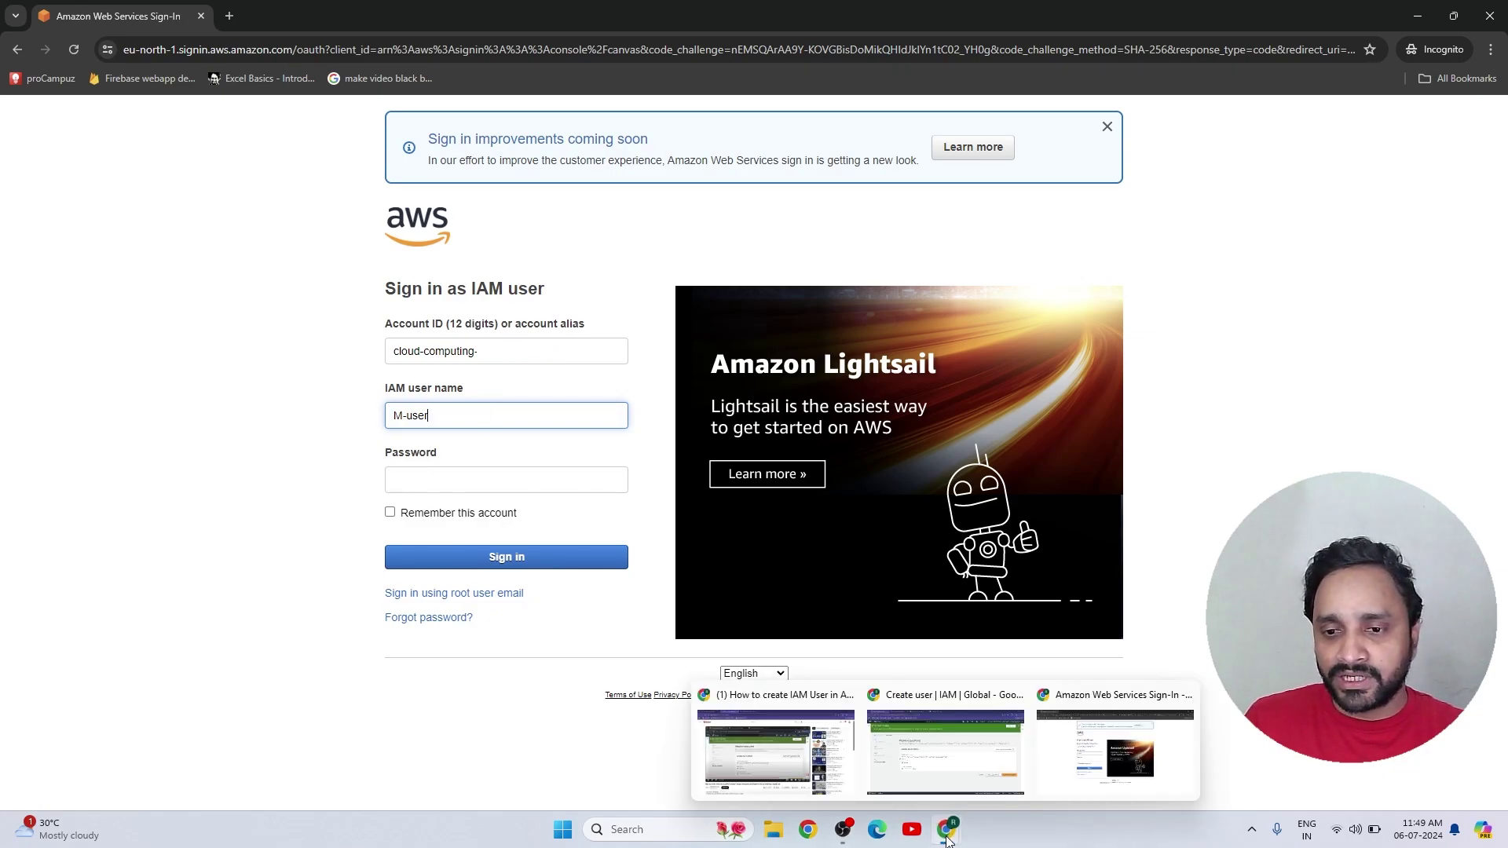
click(987, 758)
click(337, 564)
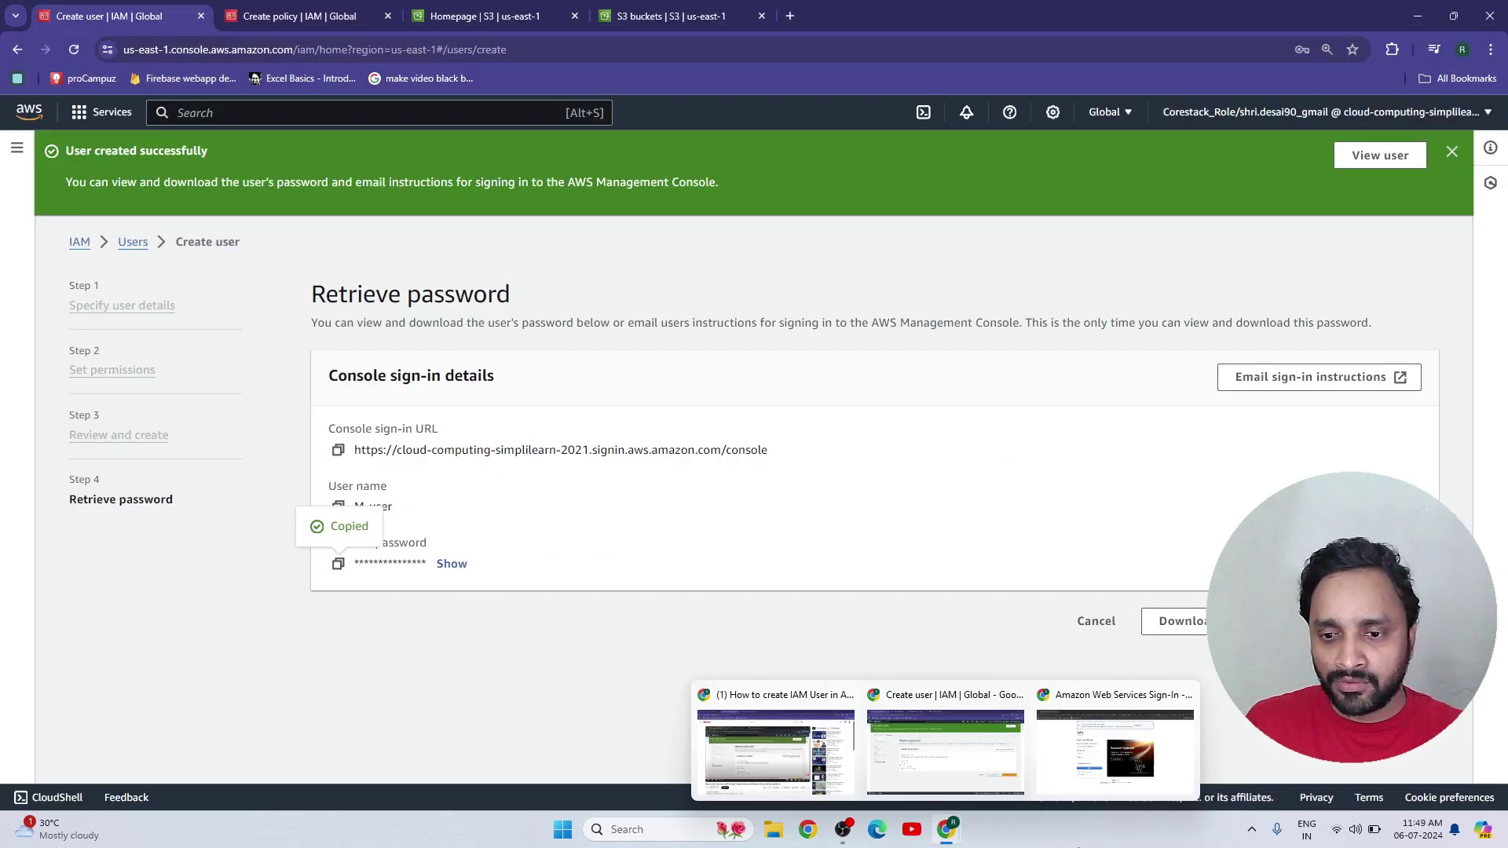
mouse_move(941, 826)
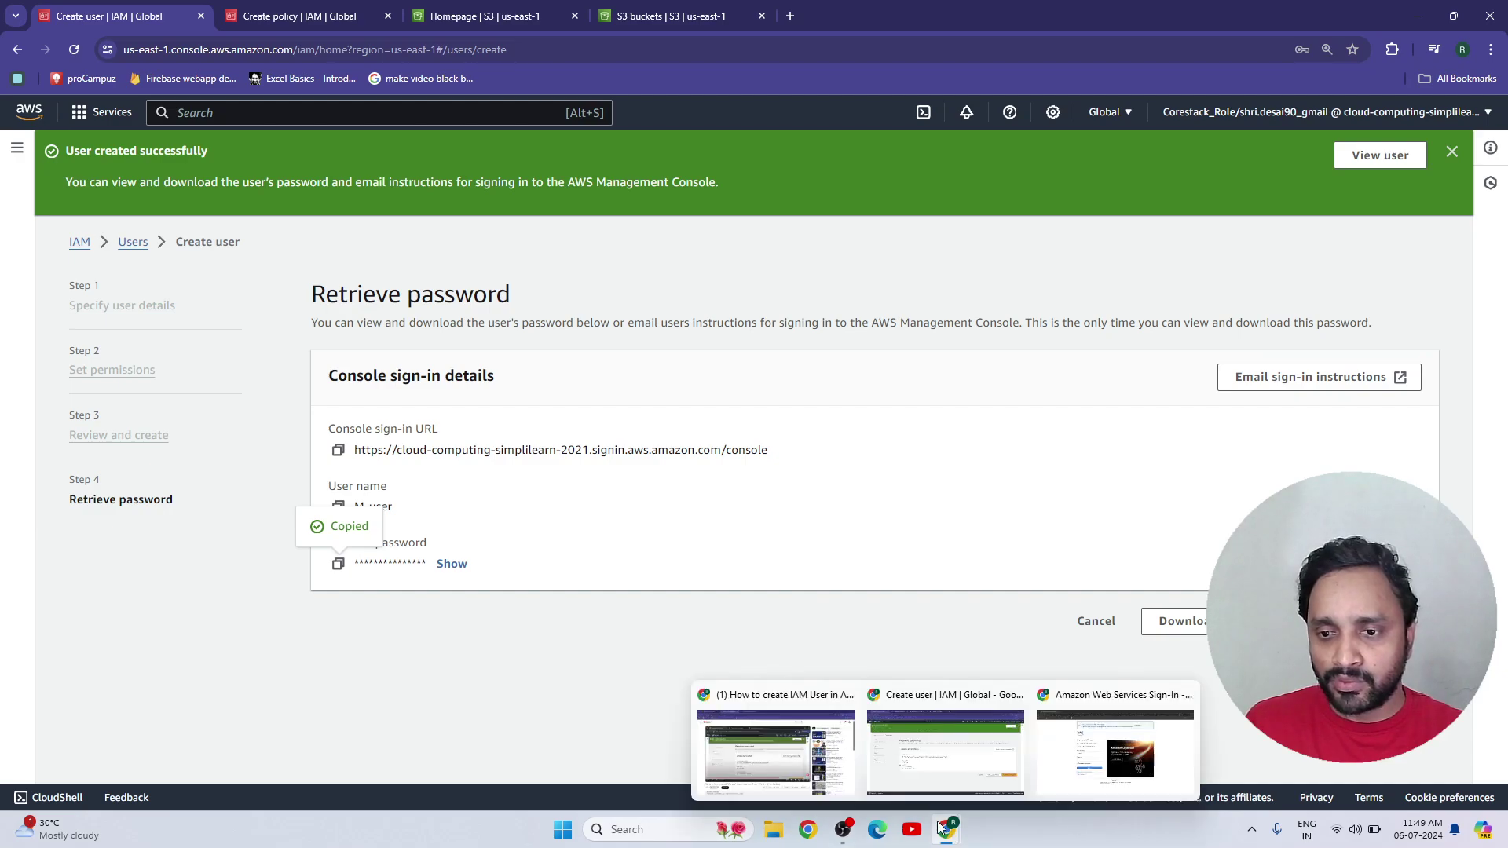
click(1100, 778)
click(479, 481)
key(ctrl+v)
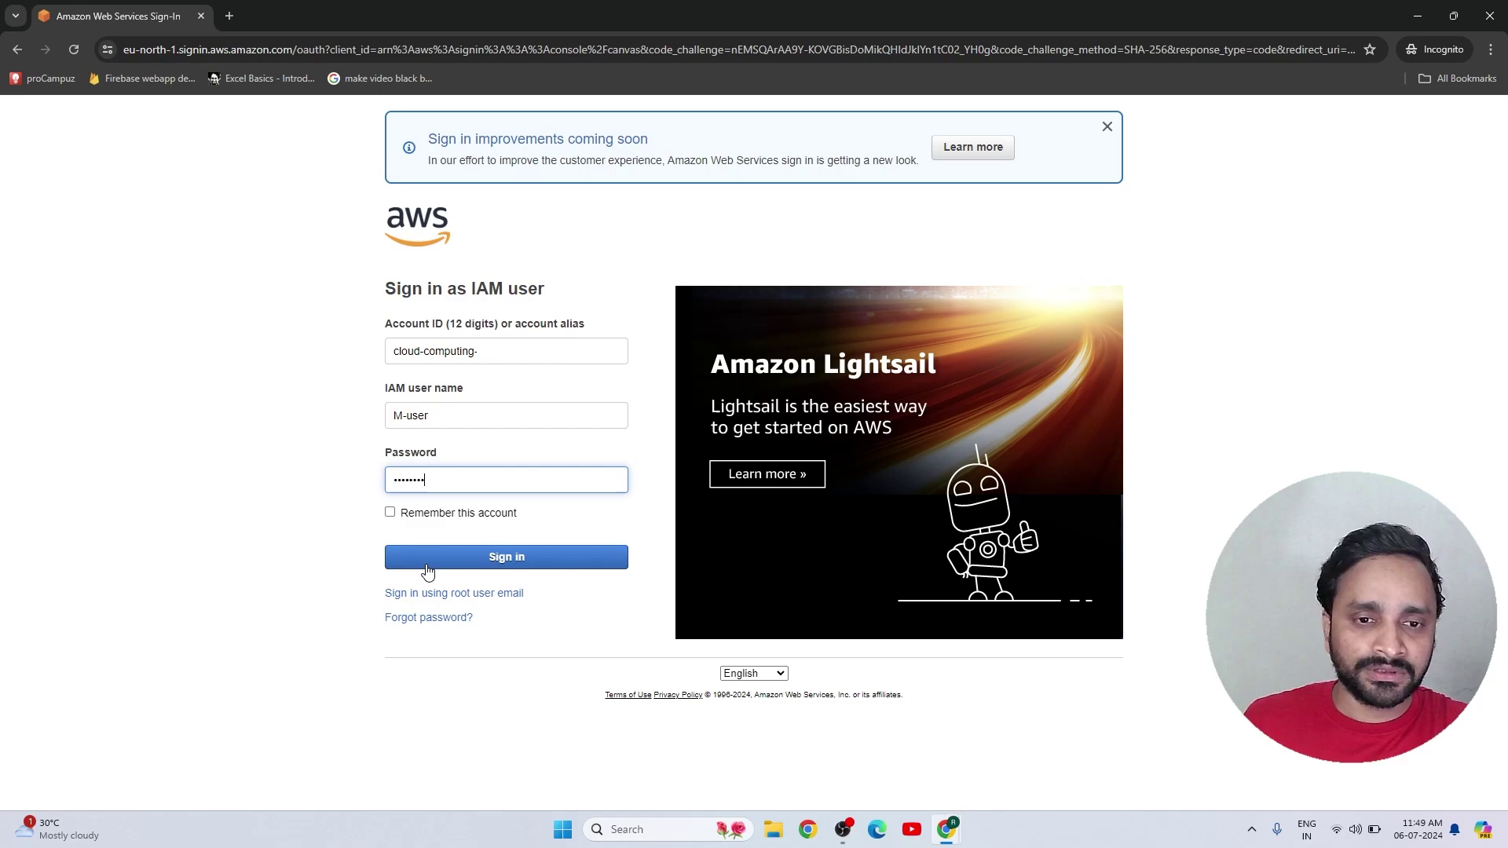
click(477, 558)
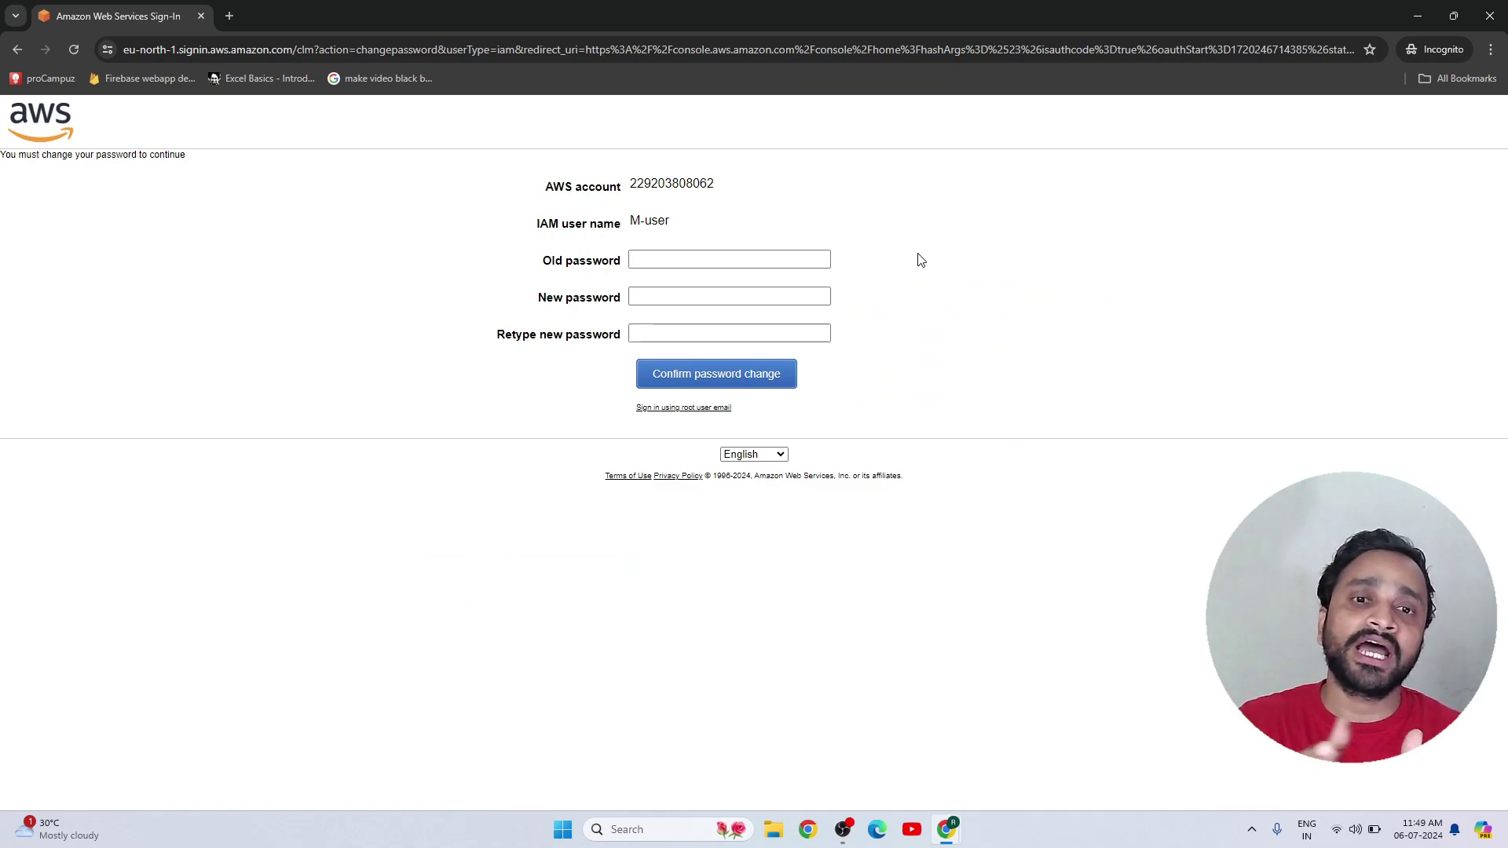
Enter M-user's old password, set and repeat the new password, and confirm the password change.
click(794, 262)
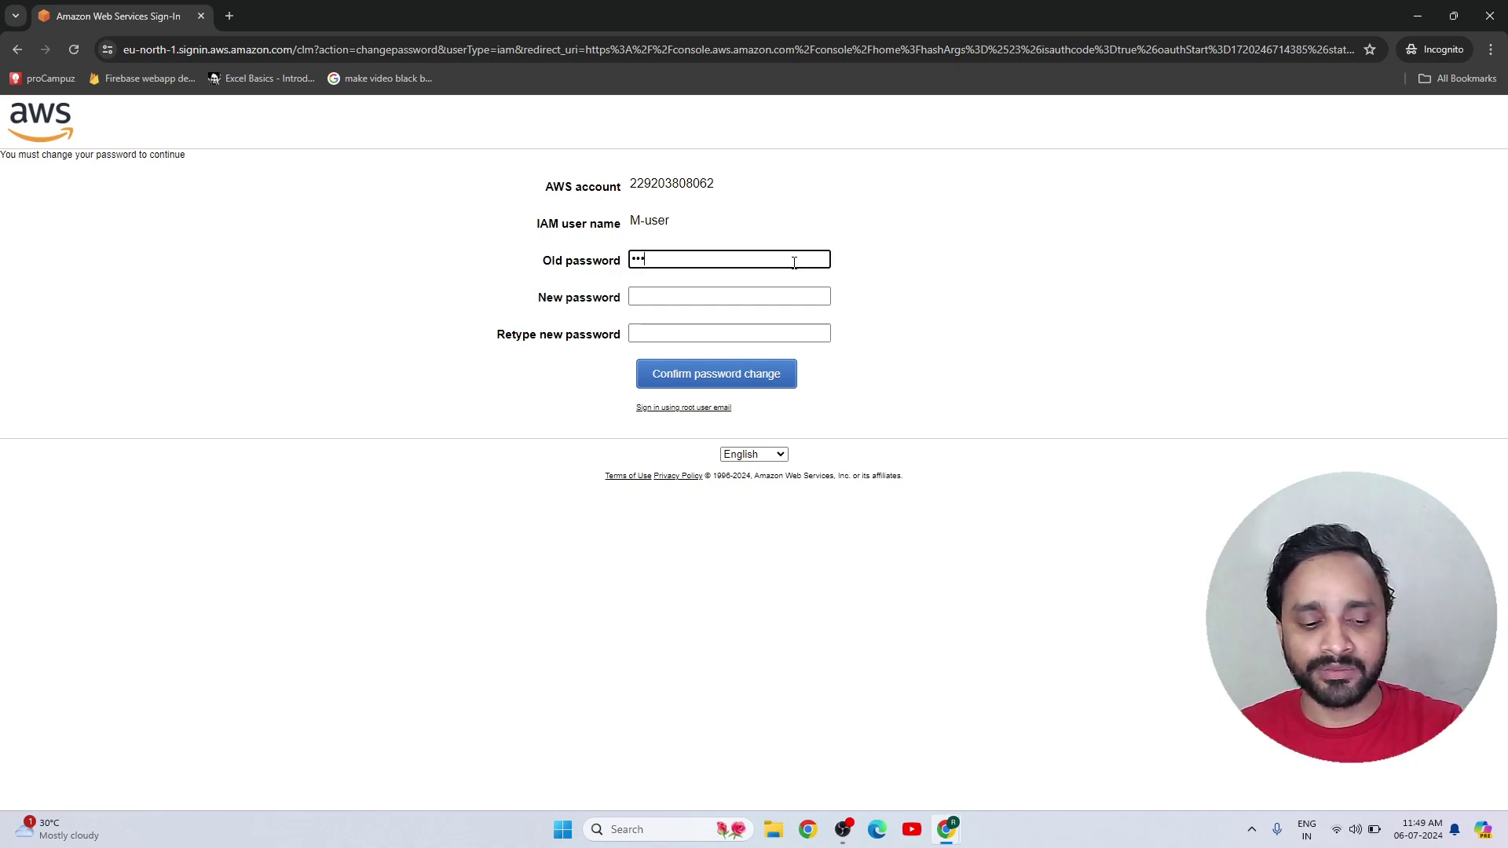
text(•)
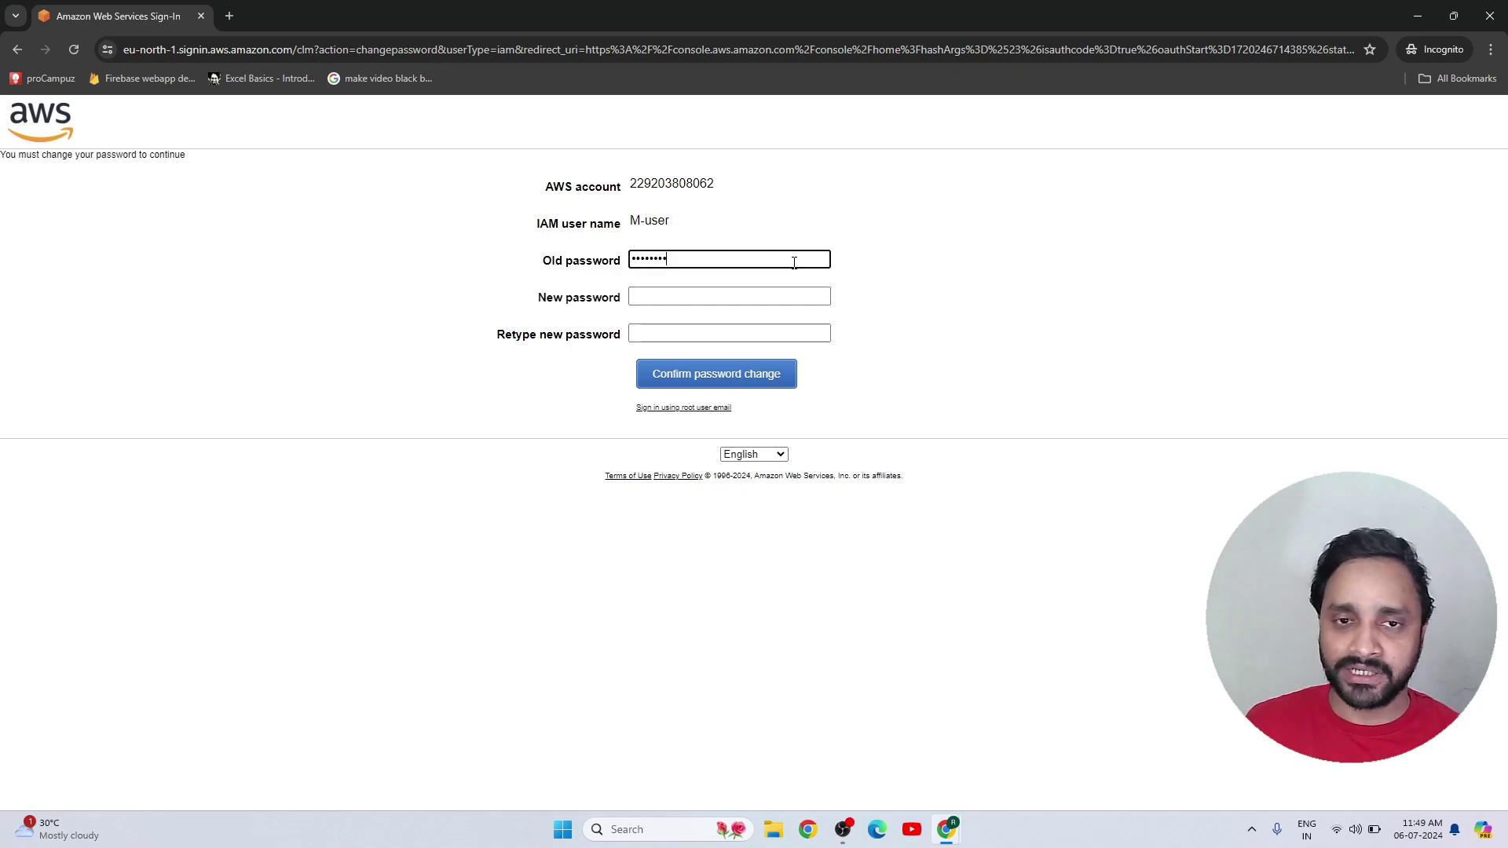
click(753, 297)
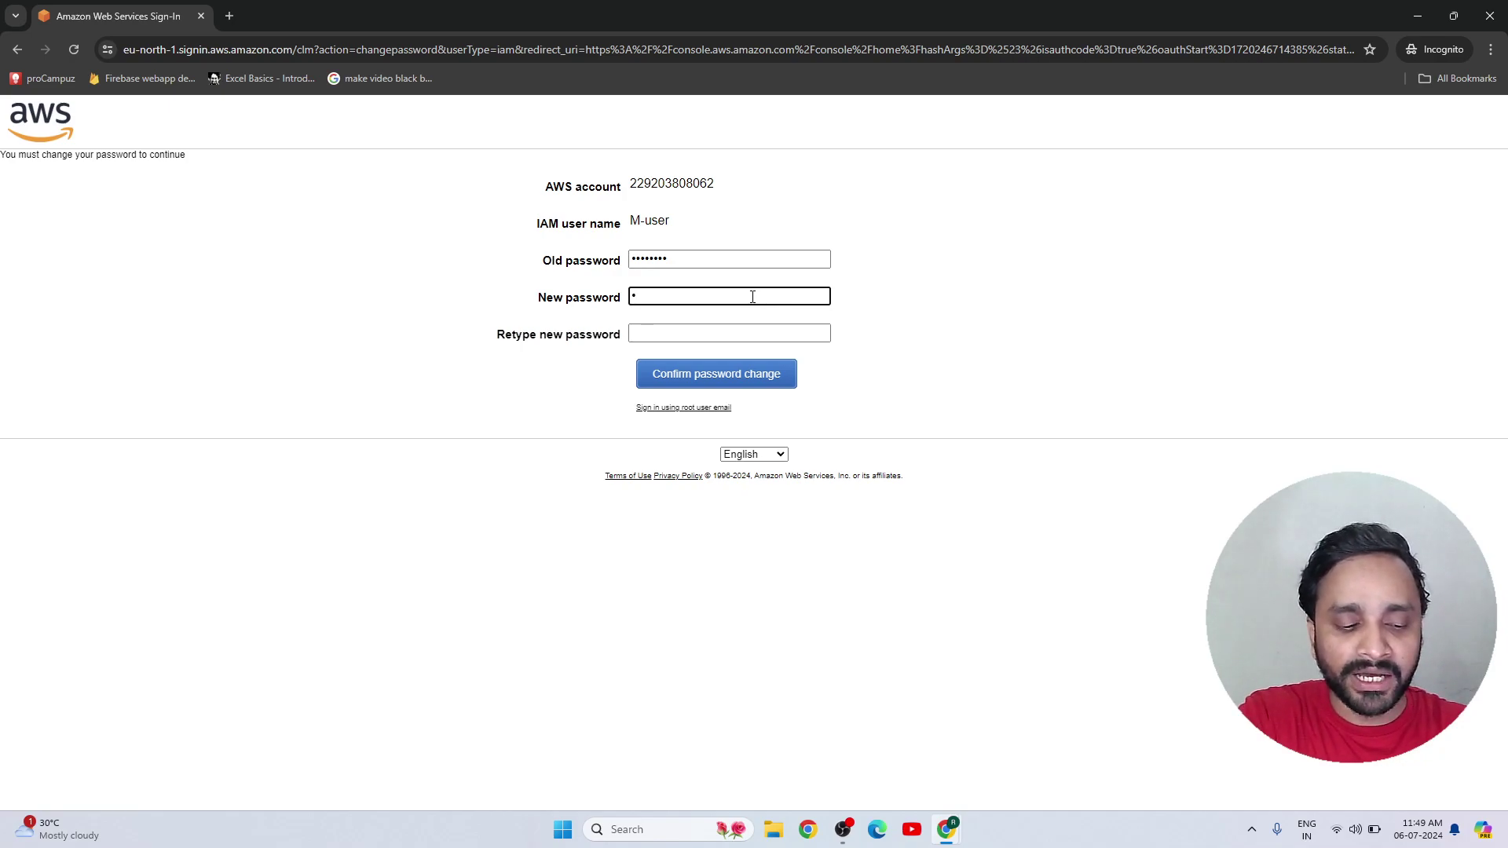
text(••••••)
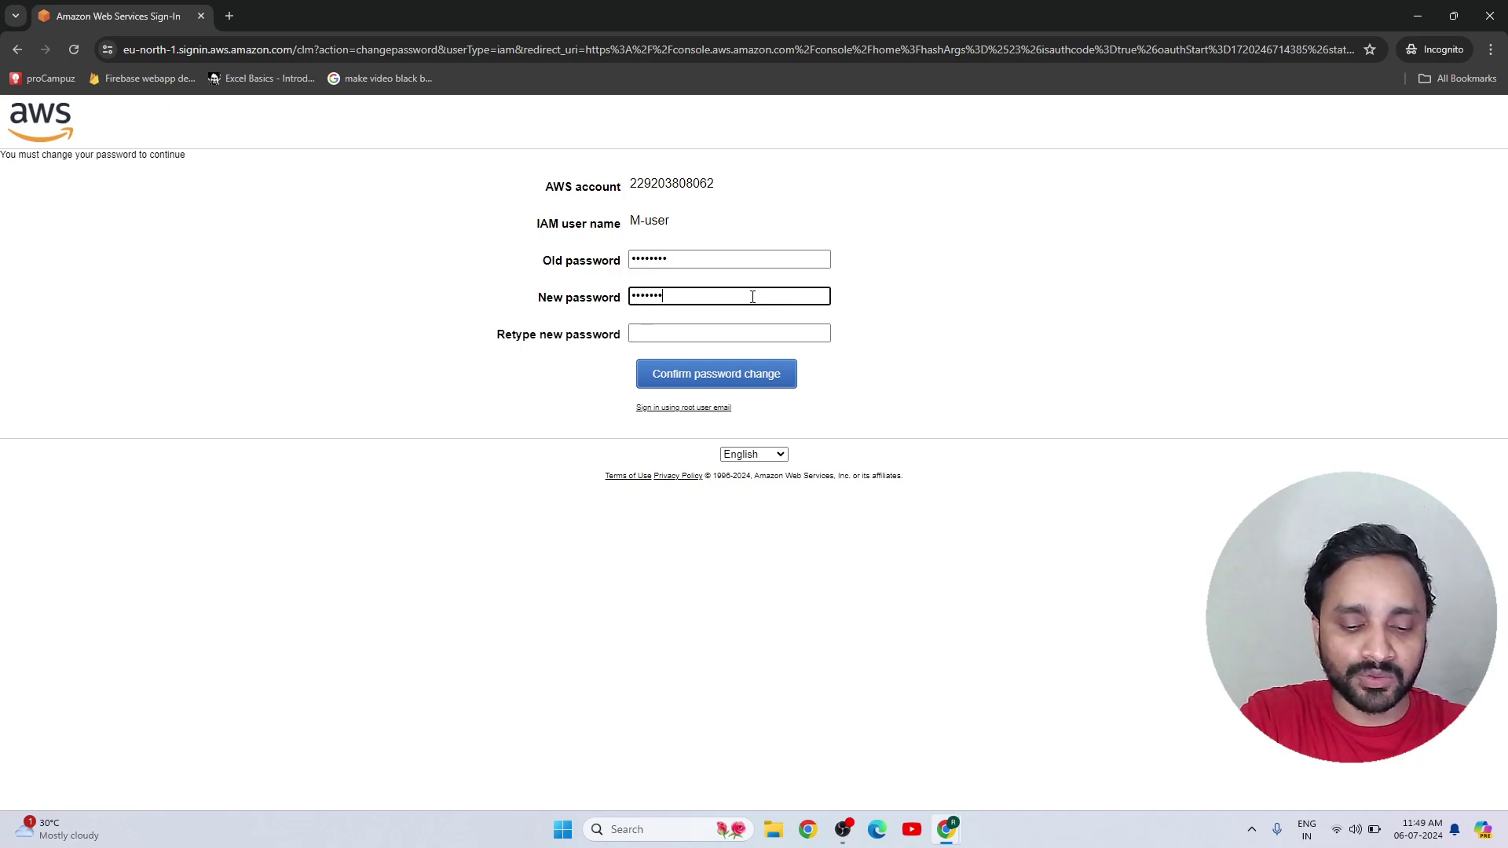
text(••••)
click(754, 333)
text(••••••••••)
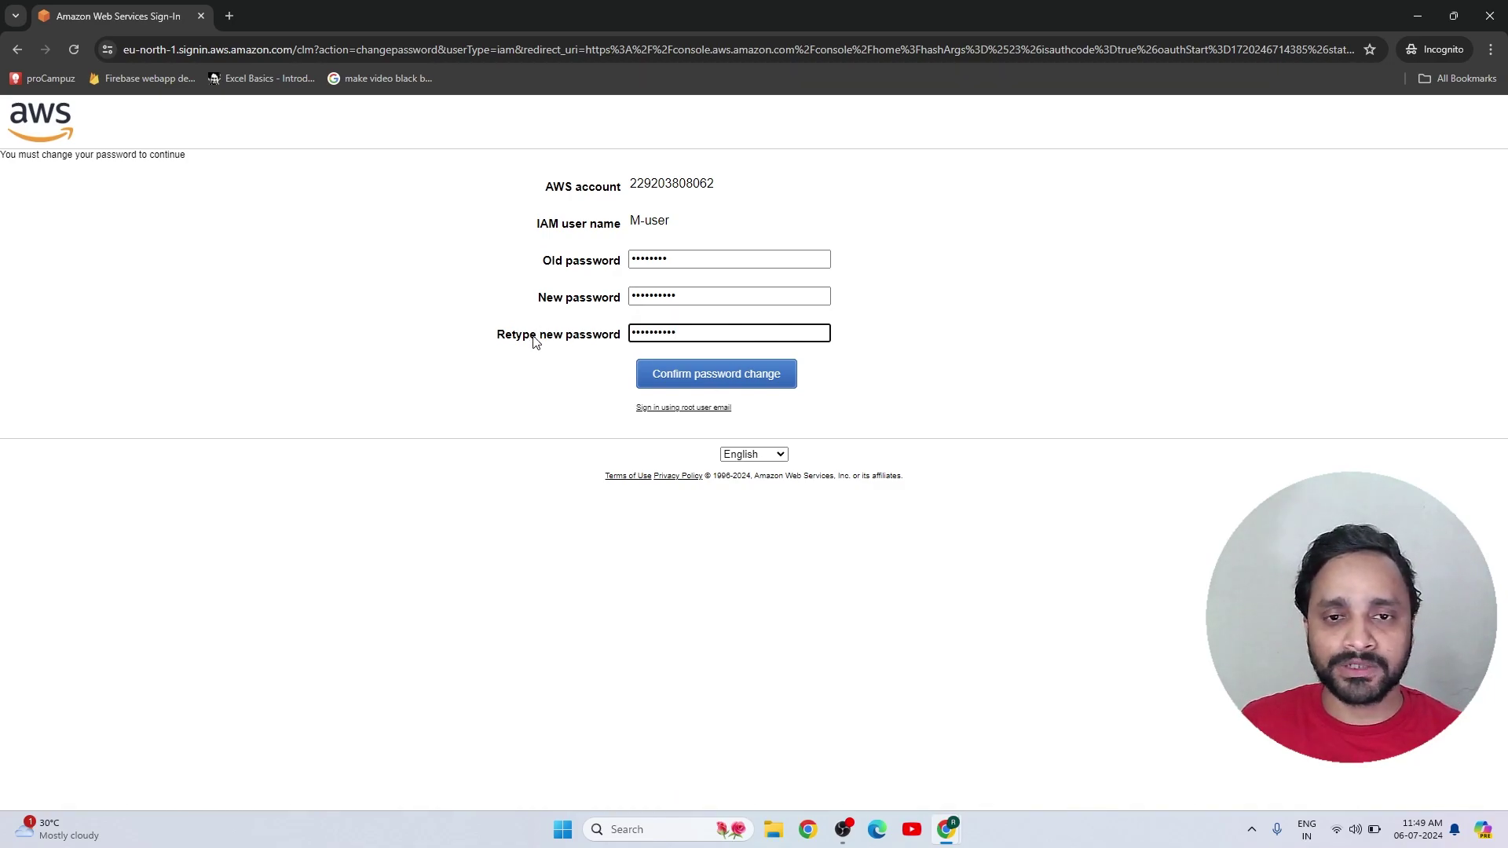
click(689, 377)
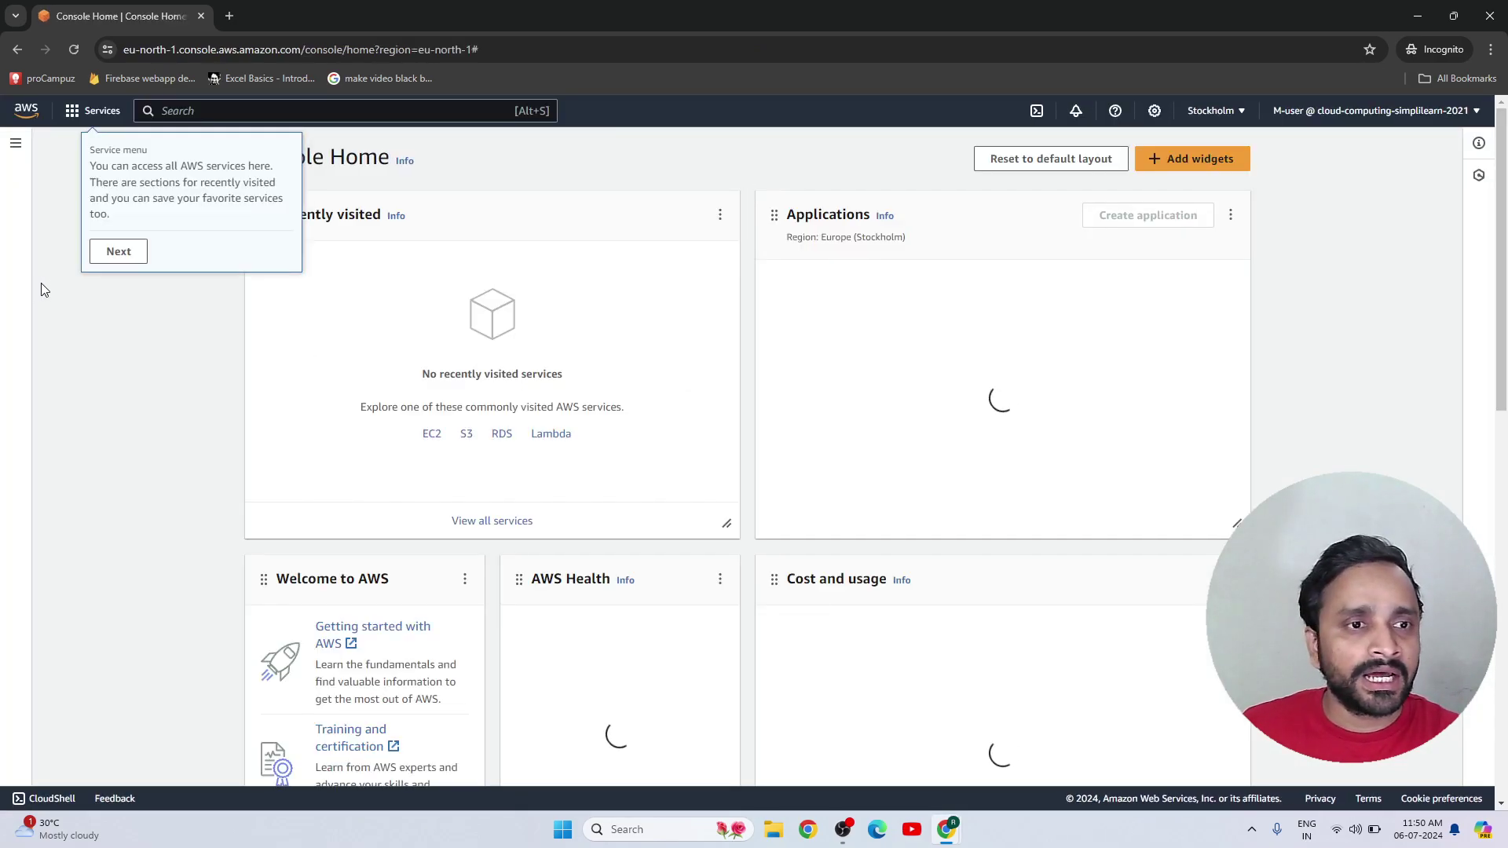
Dismiss the introductory tips for the service menu, resource search and Unified Settings on Console Home.
click(119, 253)
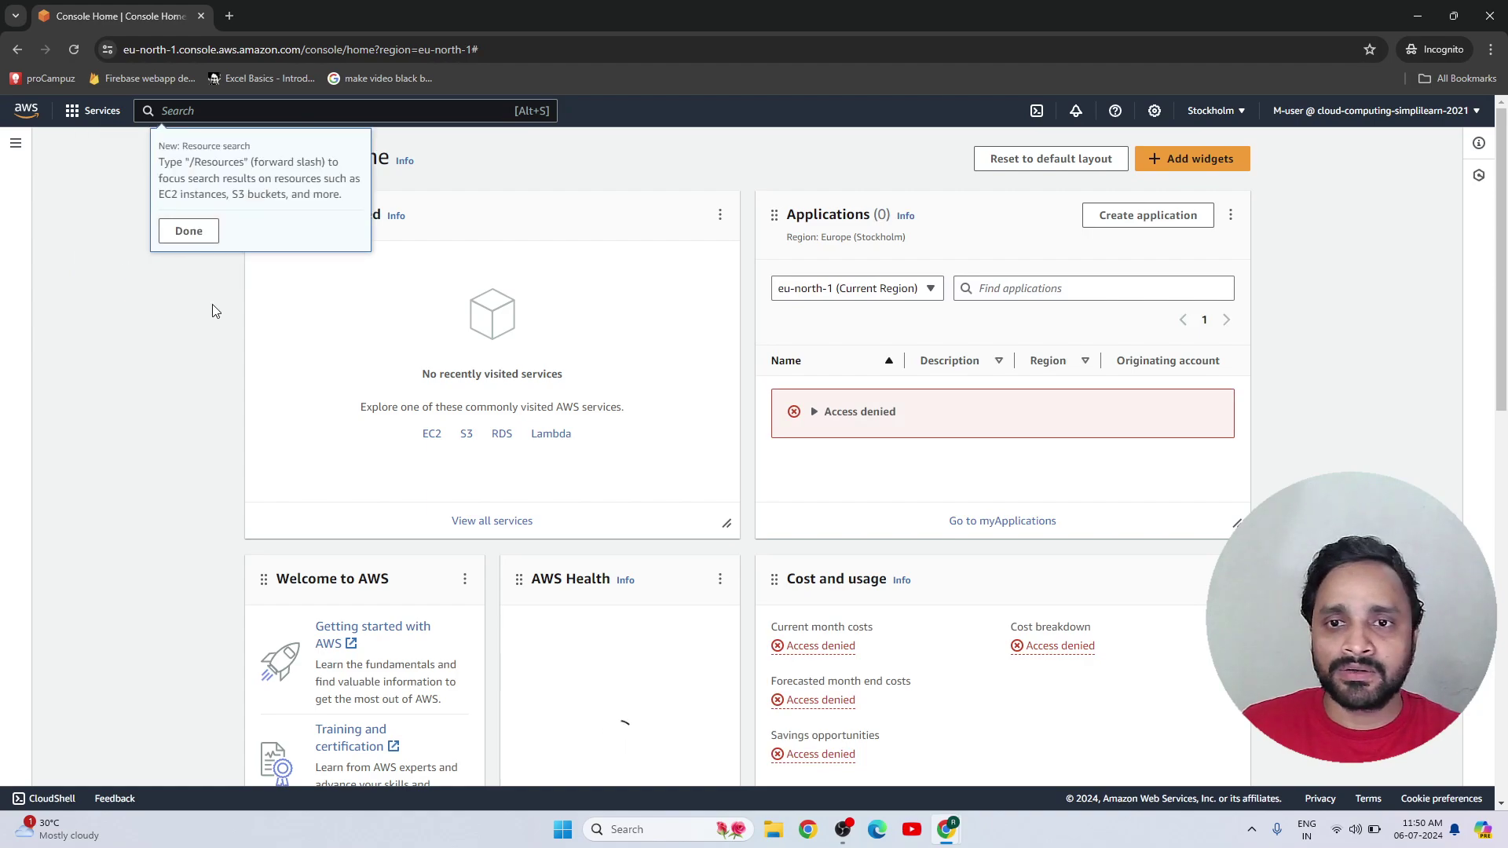
click(174, 237)
click(1116, 237)
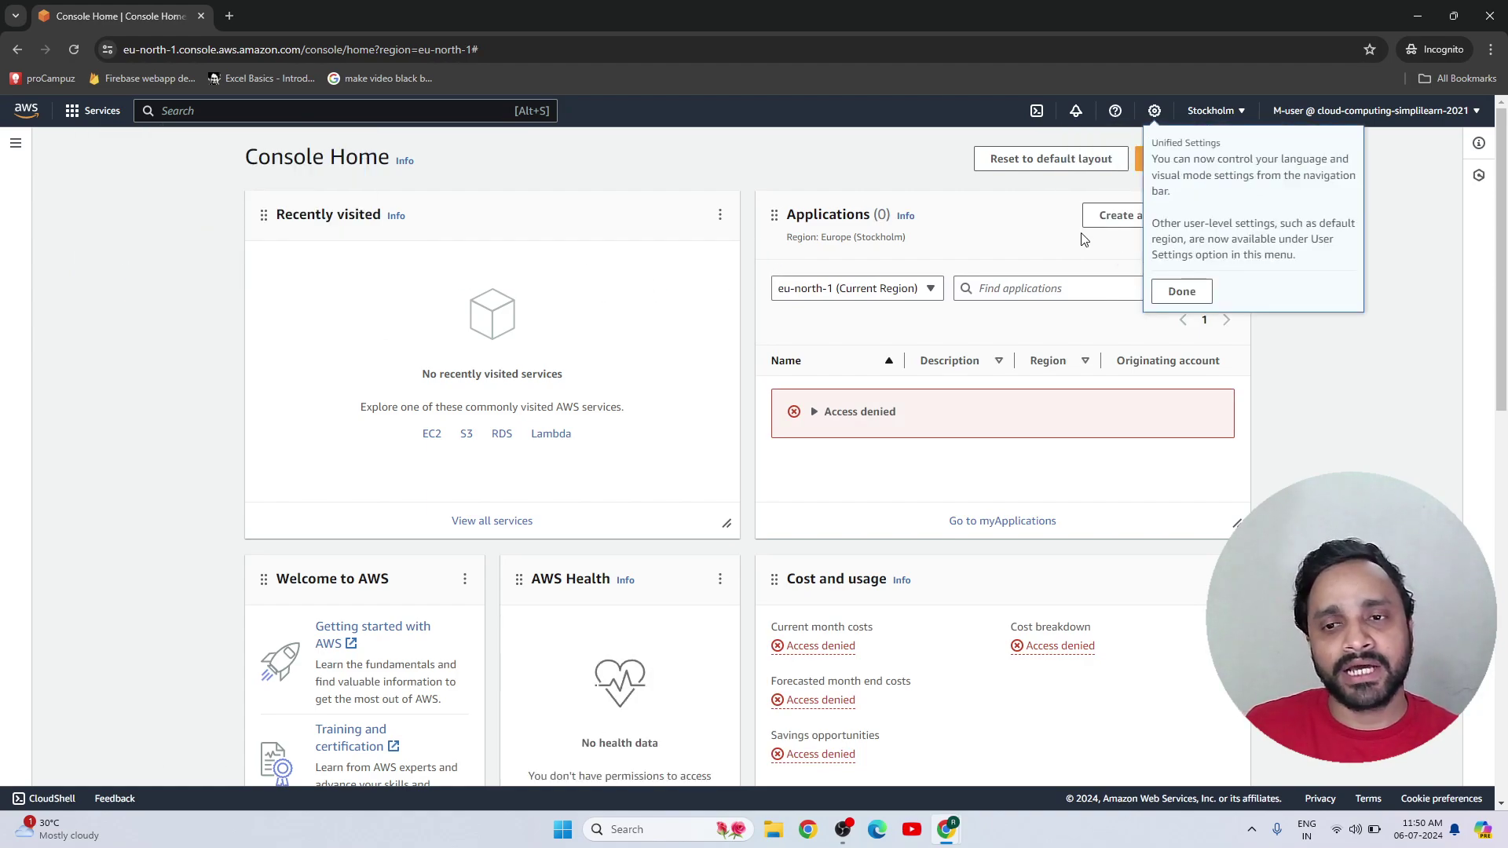
click(1182, 294)
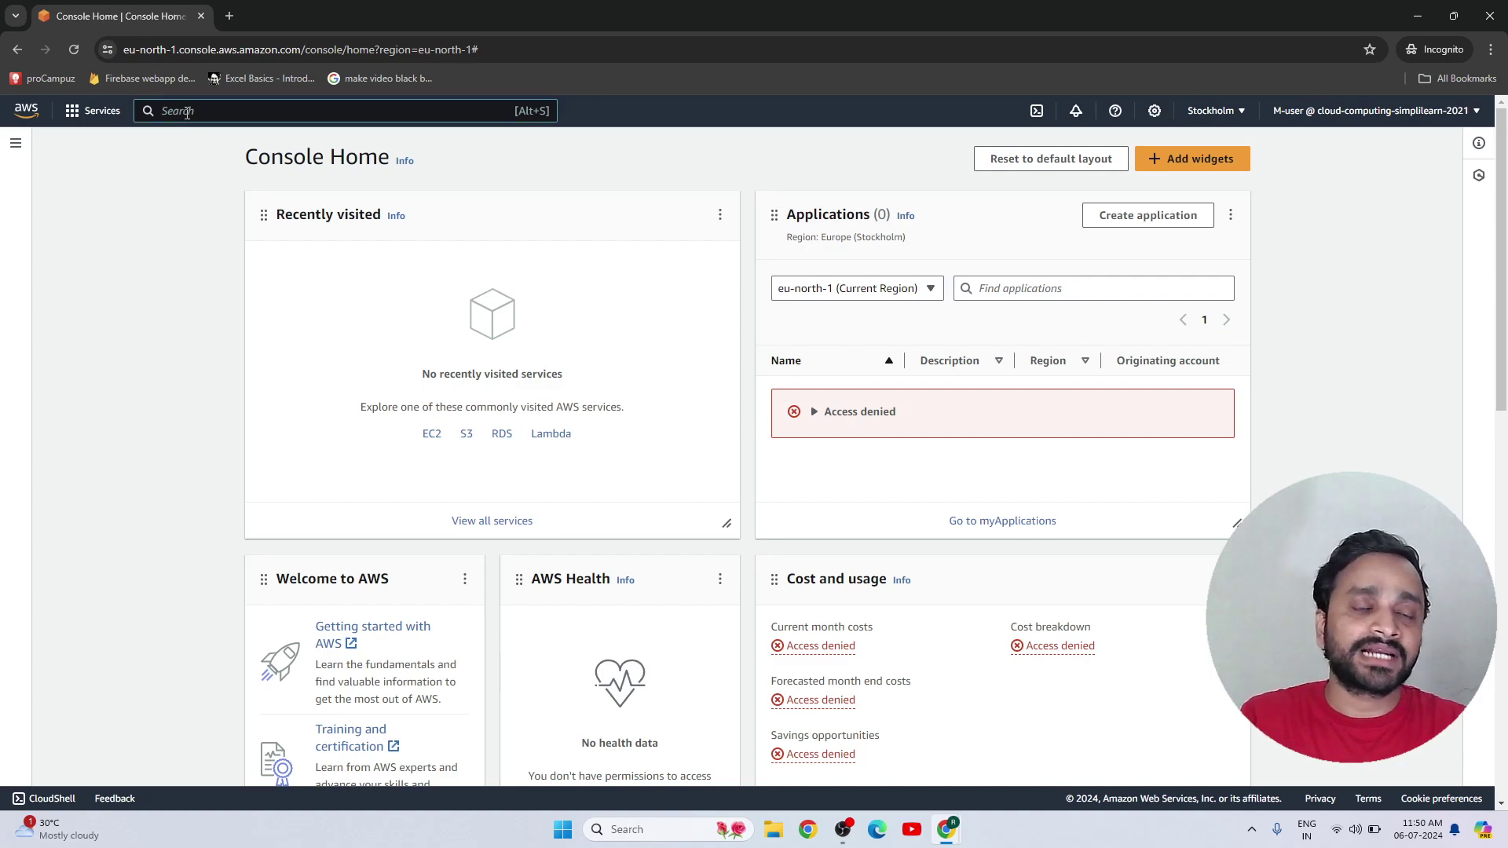
Find the S3 service and create a general purpose bucket named shri123 with the default settings.
text(s3)
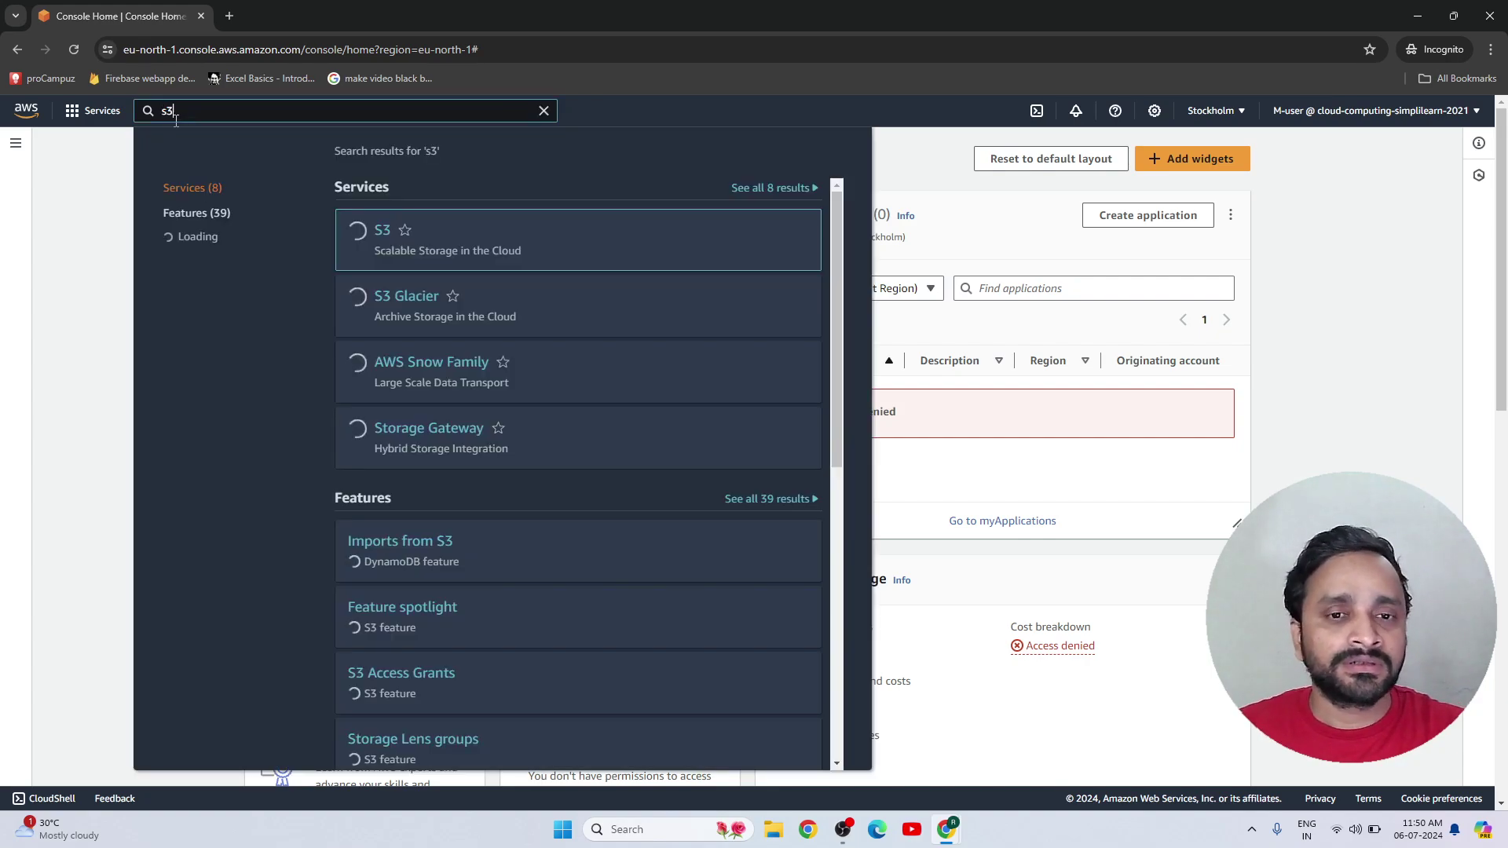
click(385, 239)
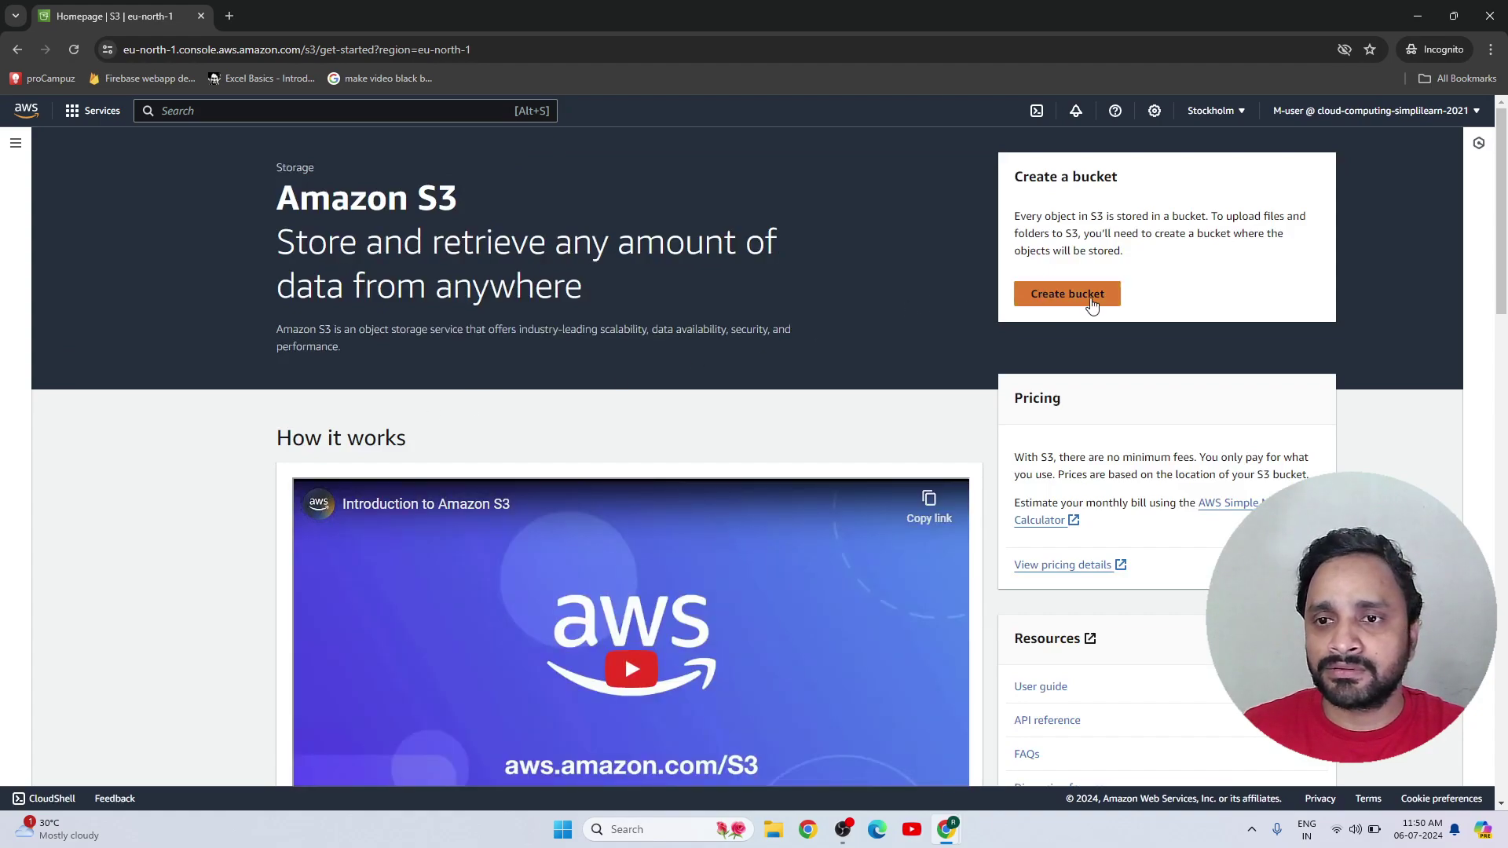
click(1091, 297)
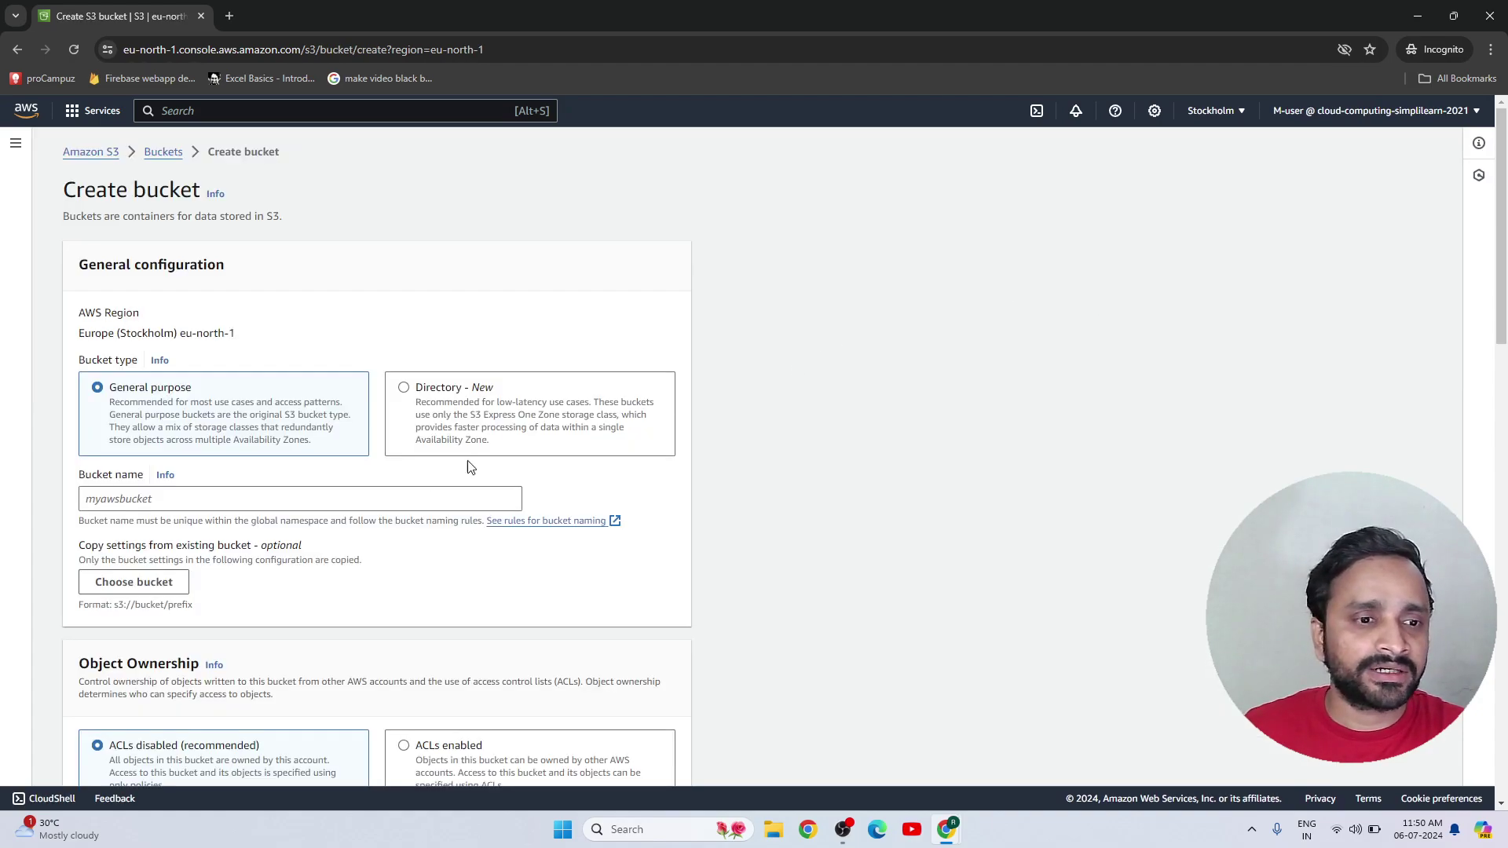
click(261, 498)
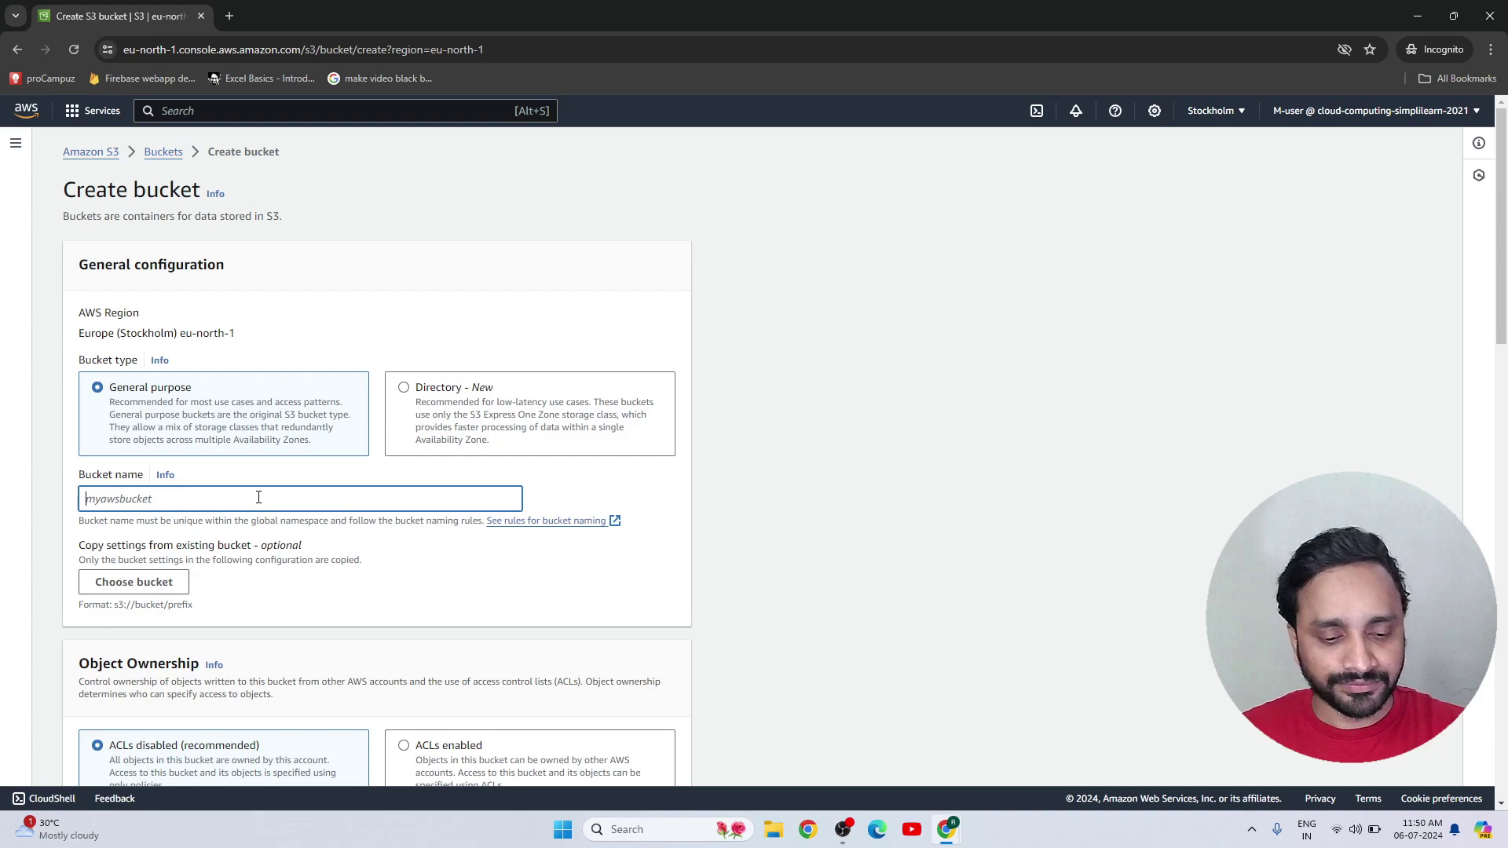
text(shri)
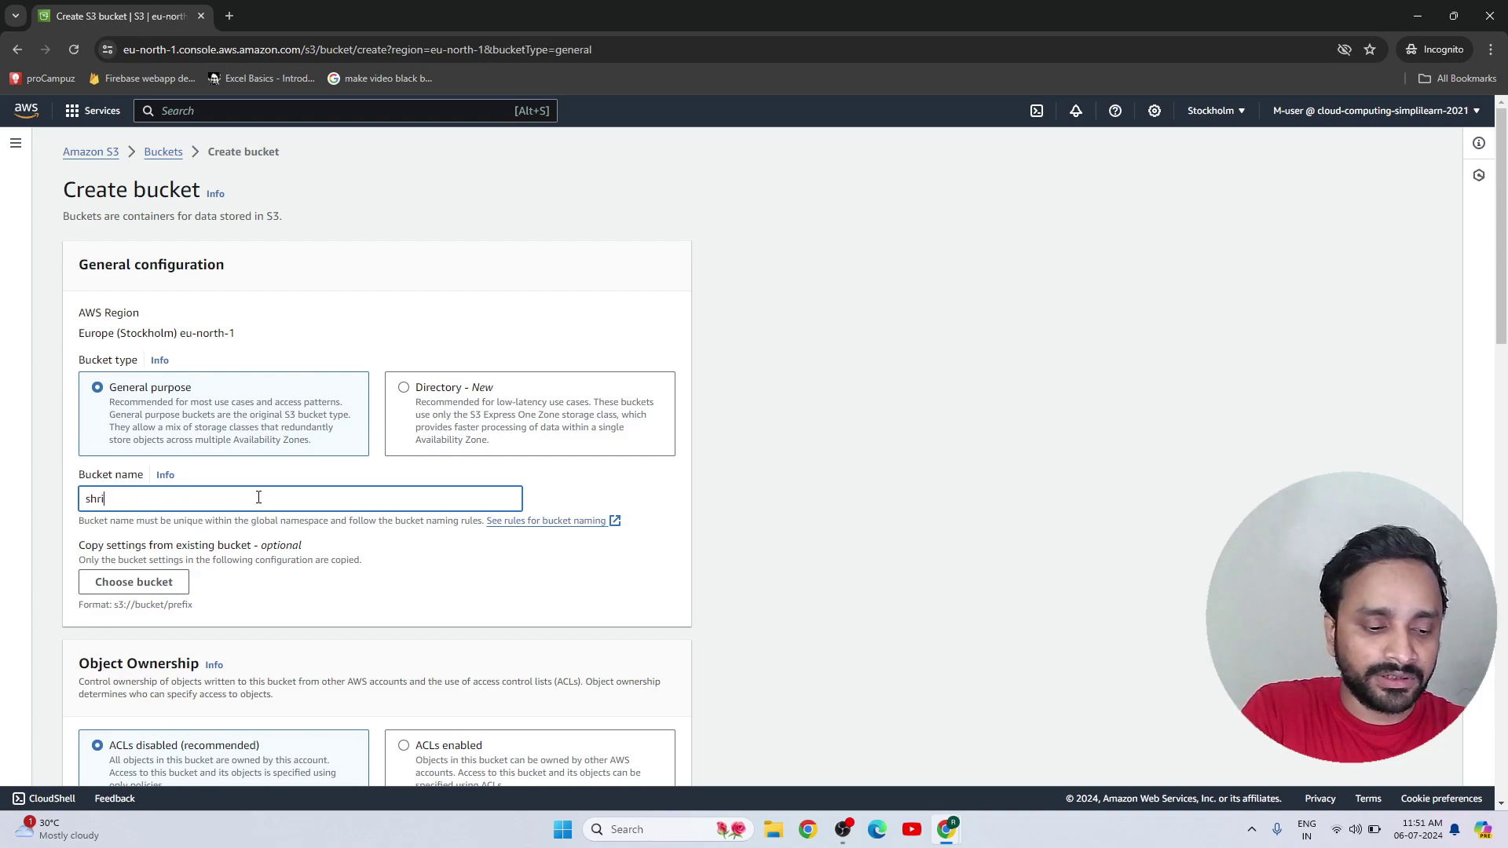
text(123)
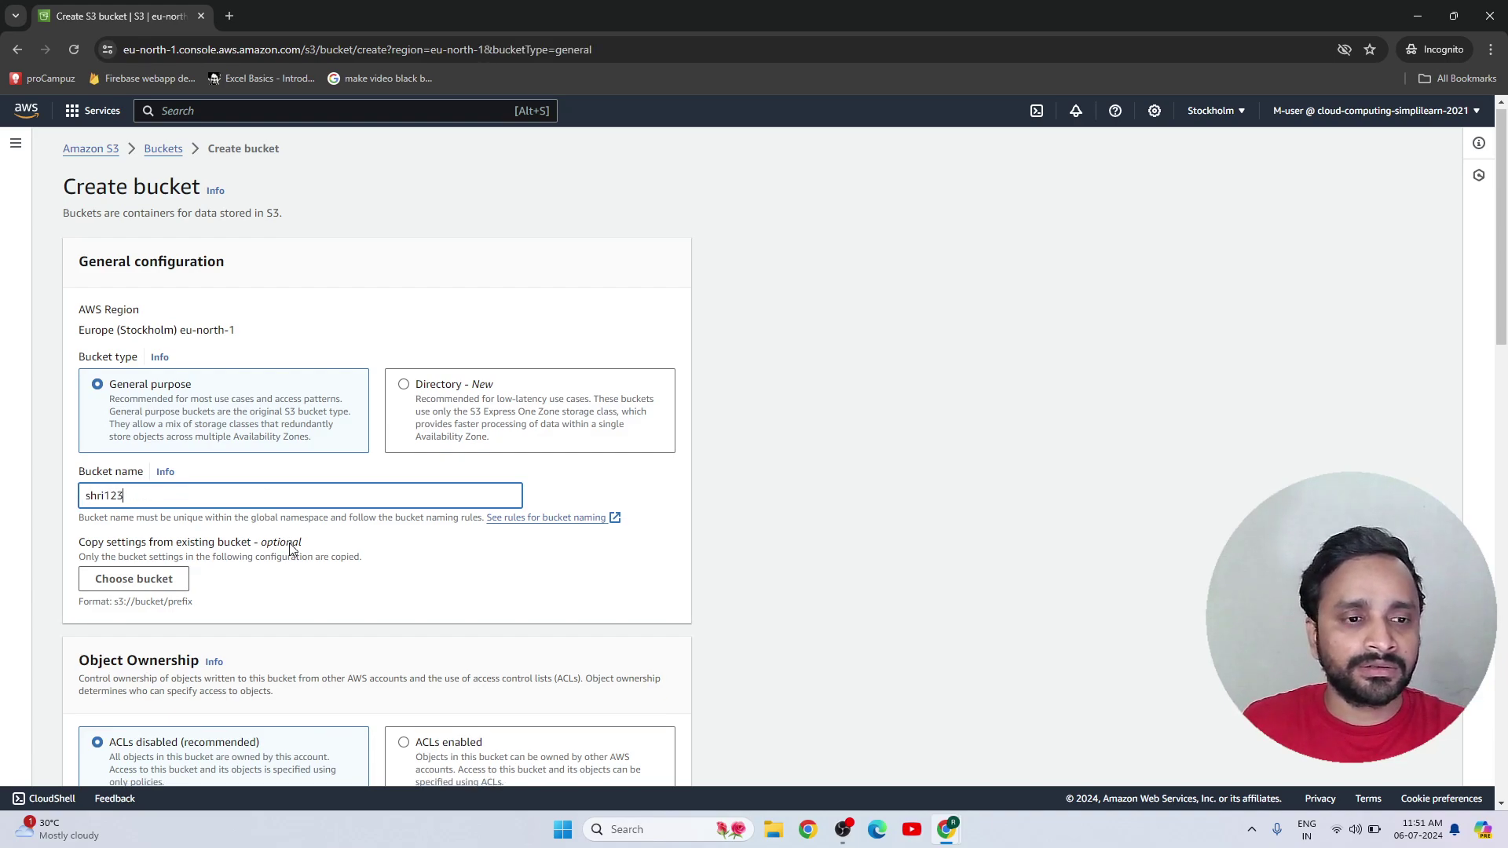
scroll(291, 548, down, 6)
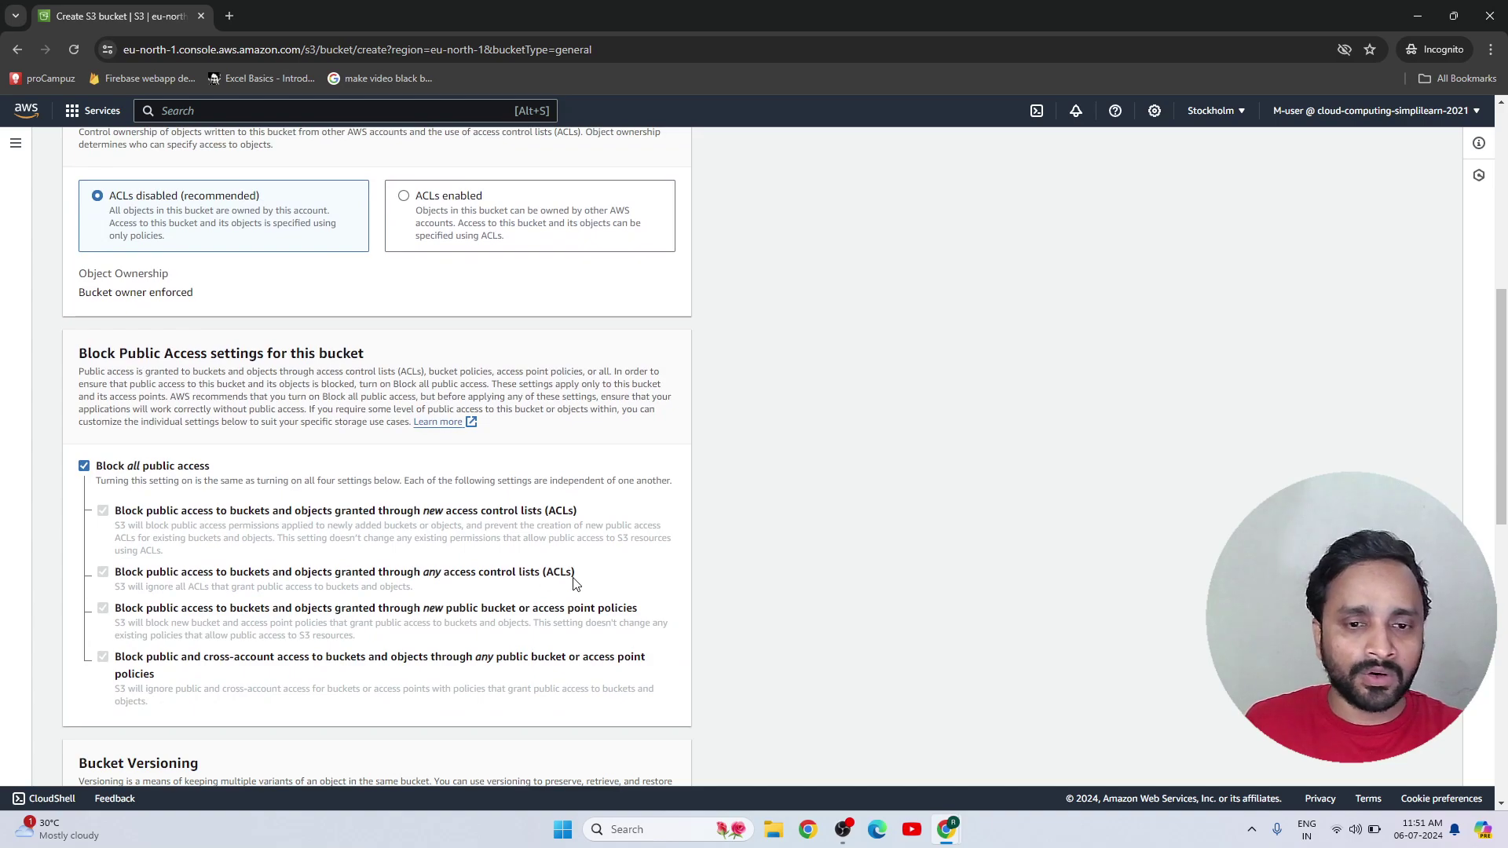
scroll(574, 582, down, 10)
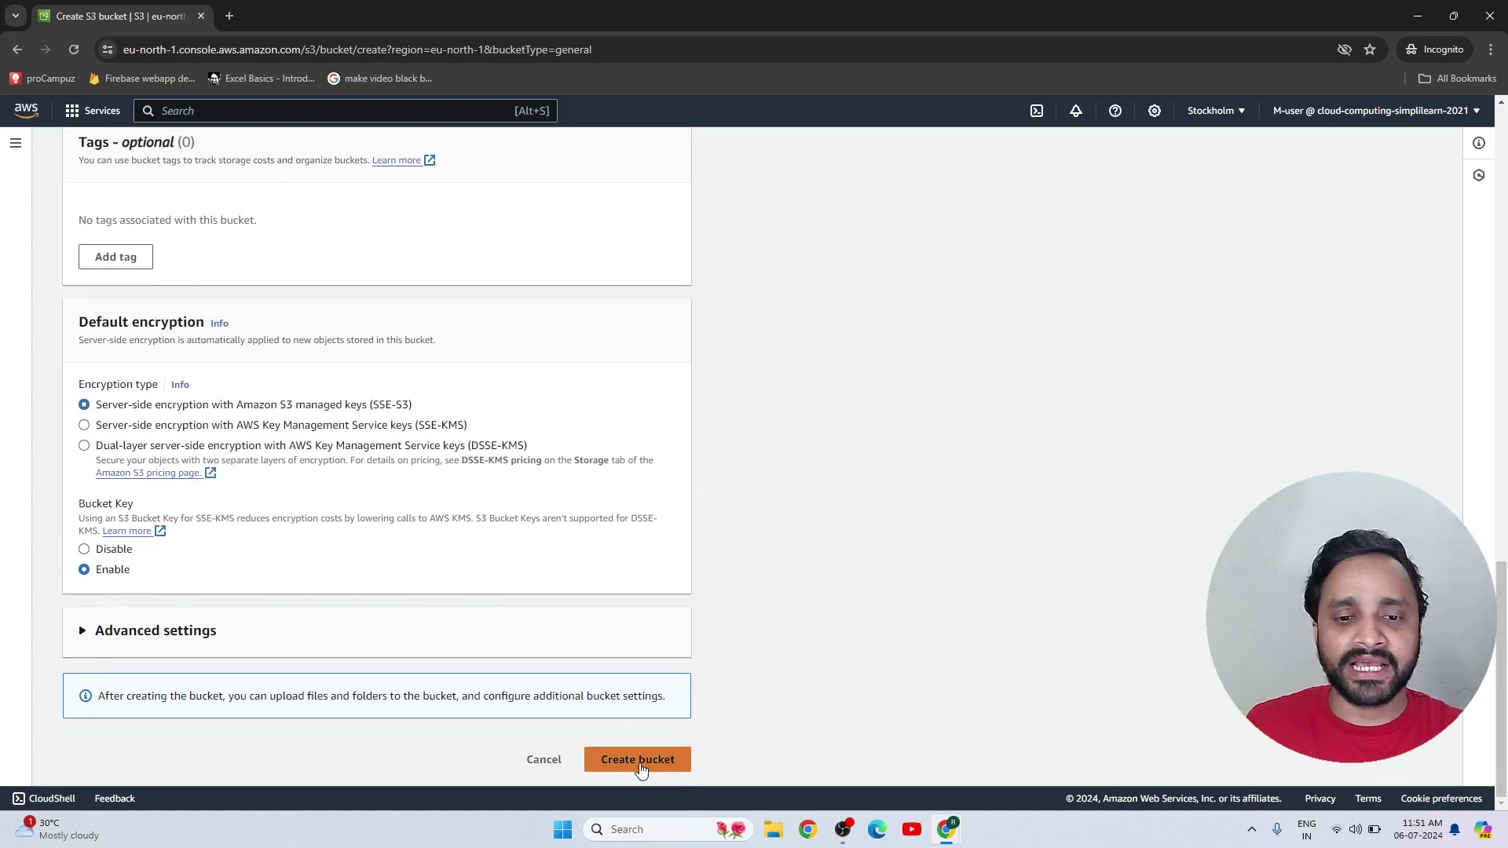
click(638, 759)
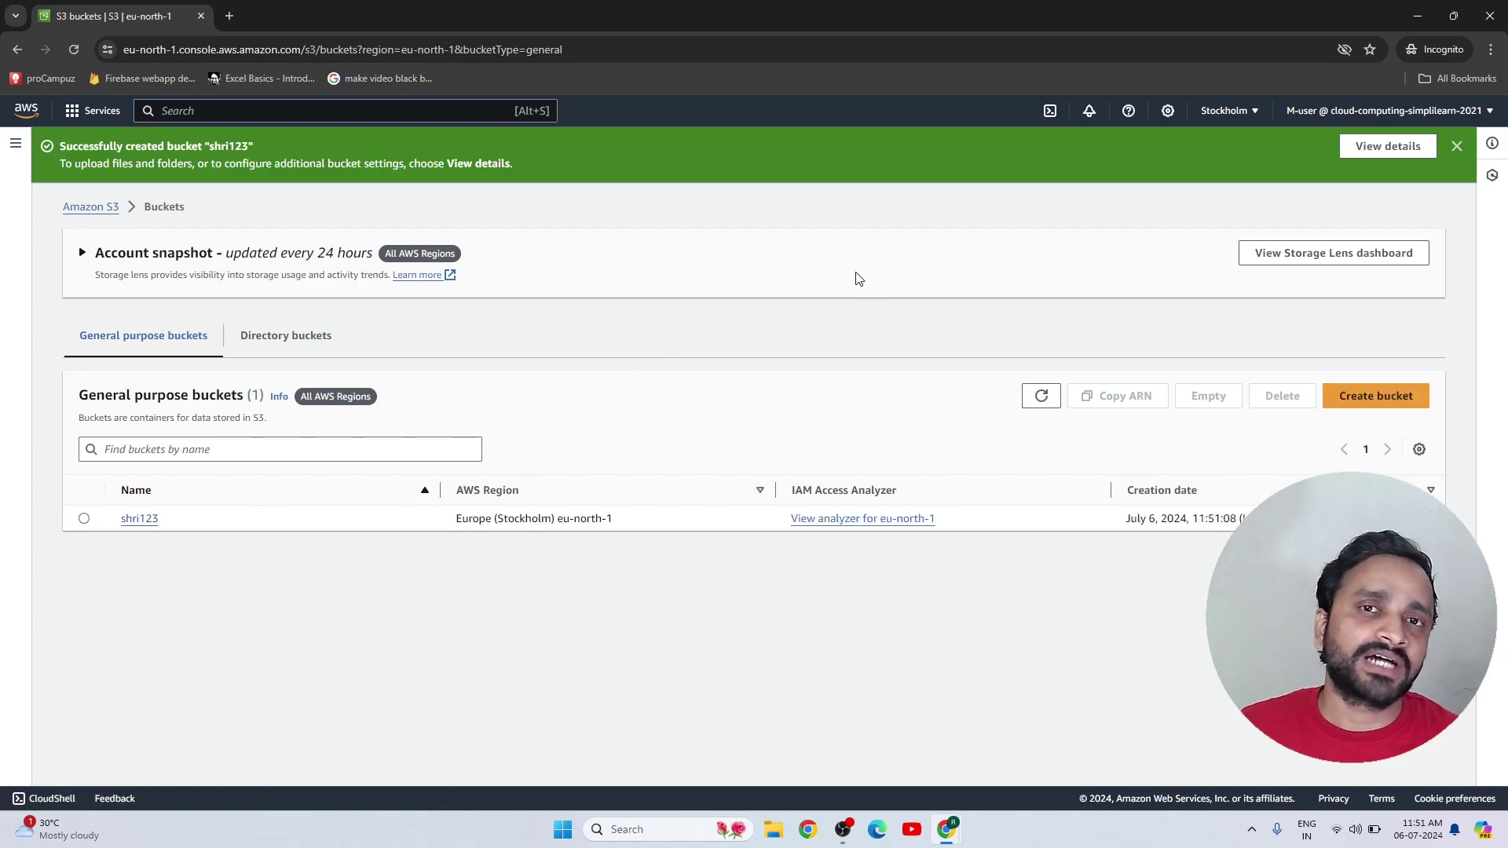
Search the AWS services for ec2 and open the EC2 dashboard.
click(431, 110)
key(alt+Left)
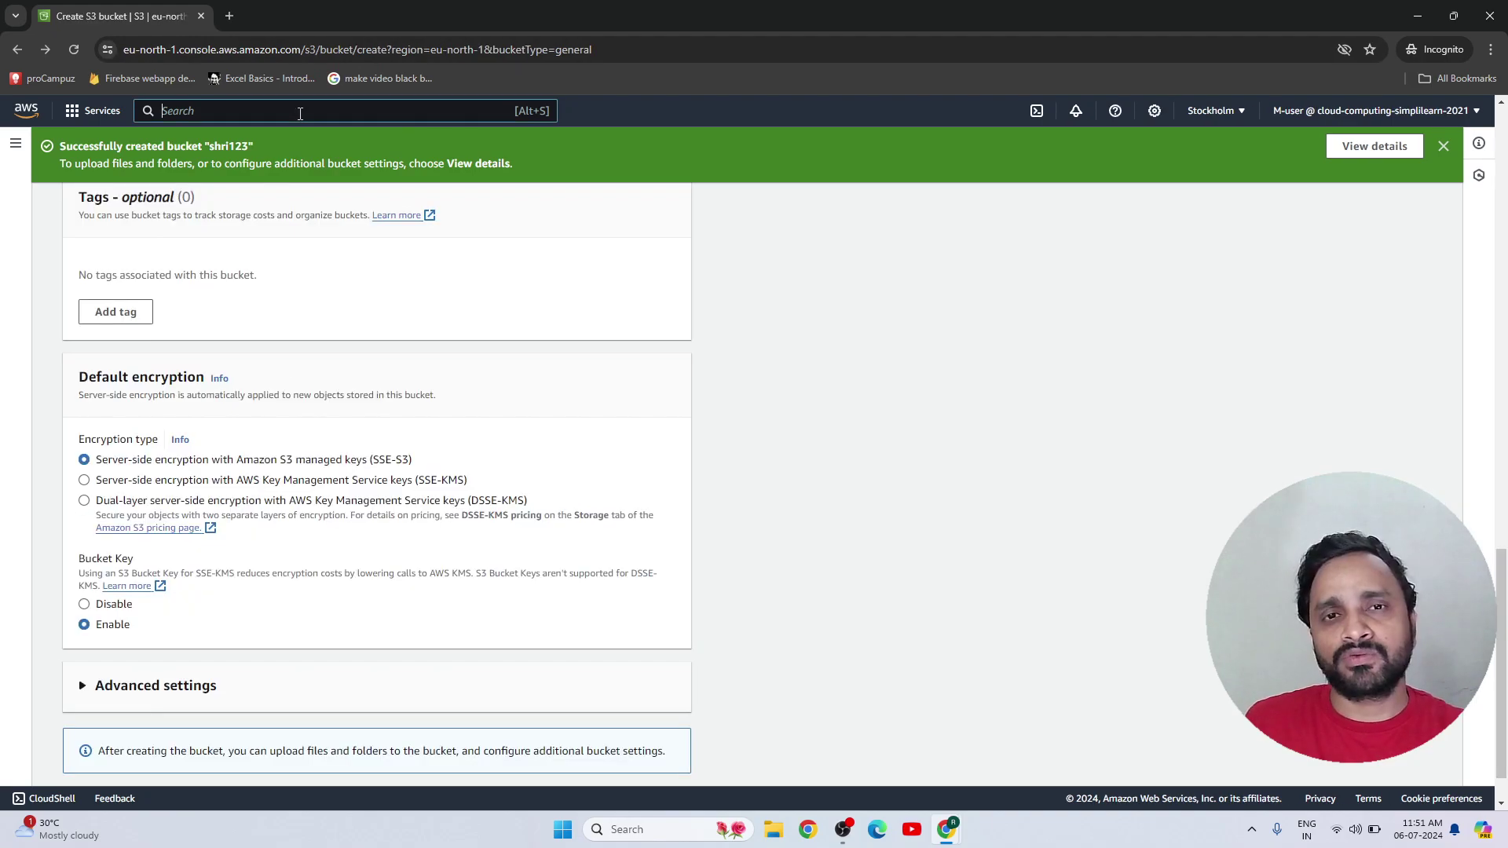
click(300, 110)
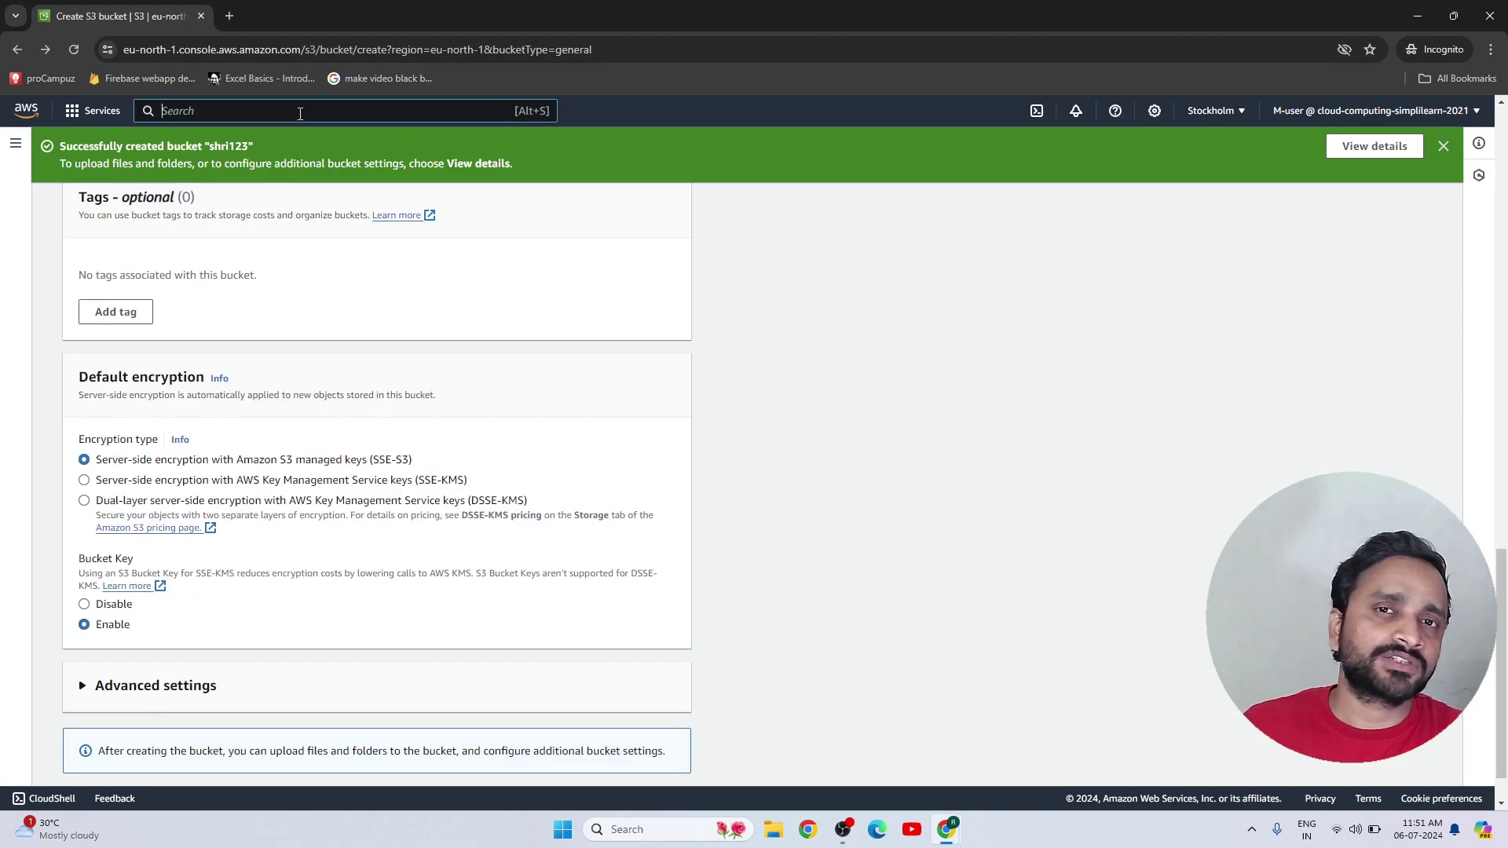
text(ec2)
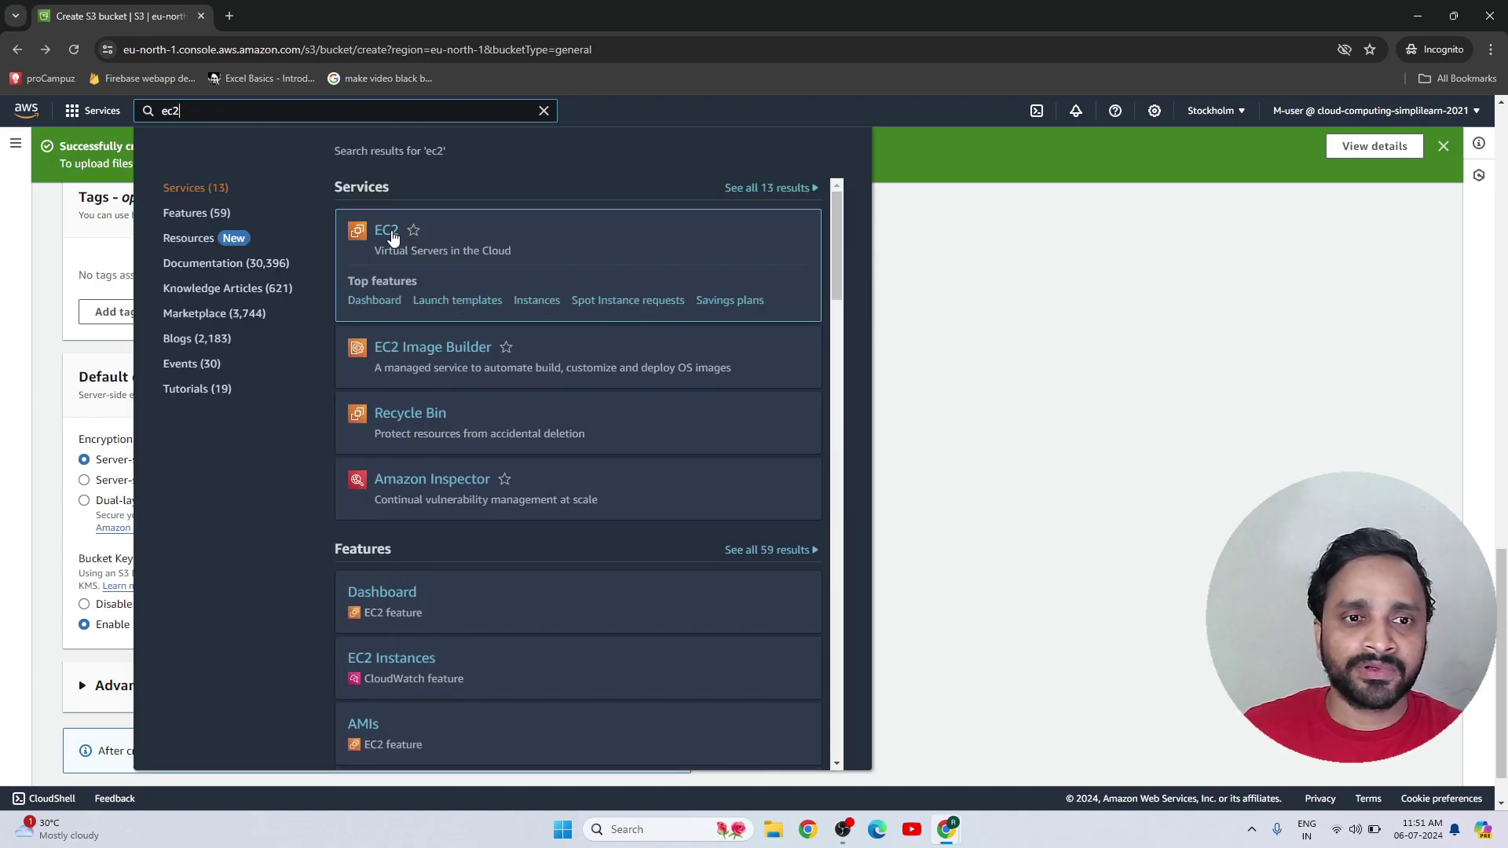
click(390, 233)
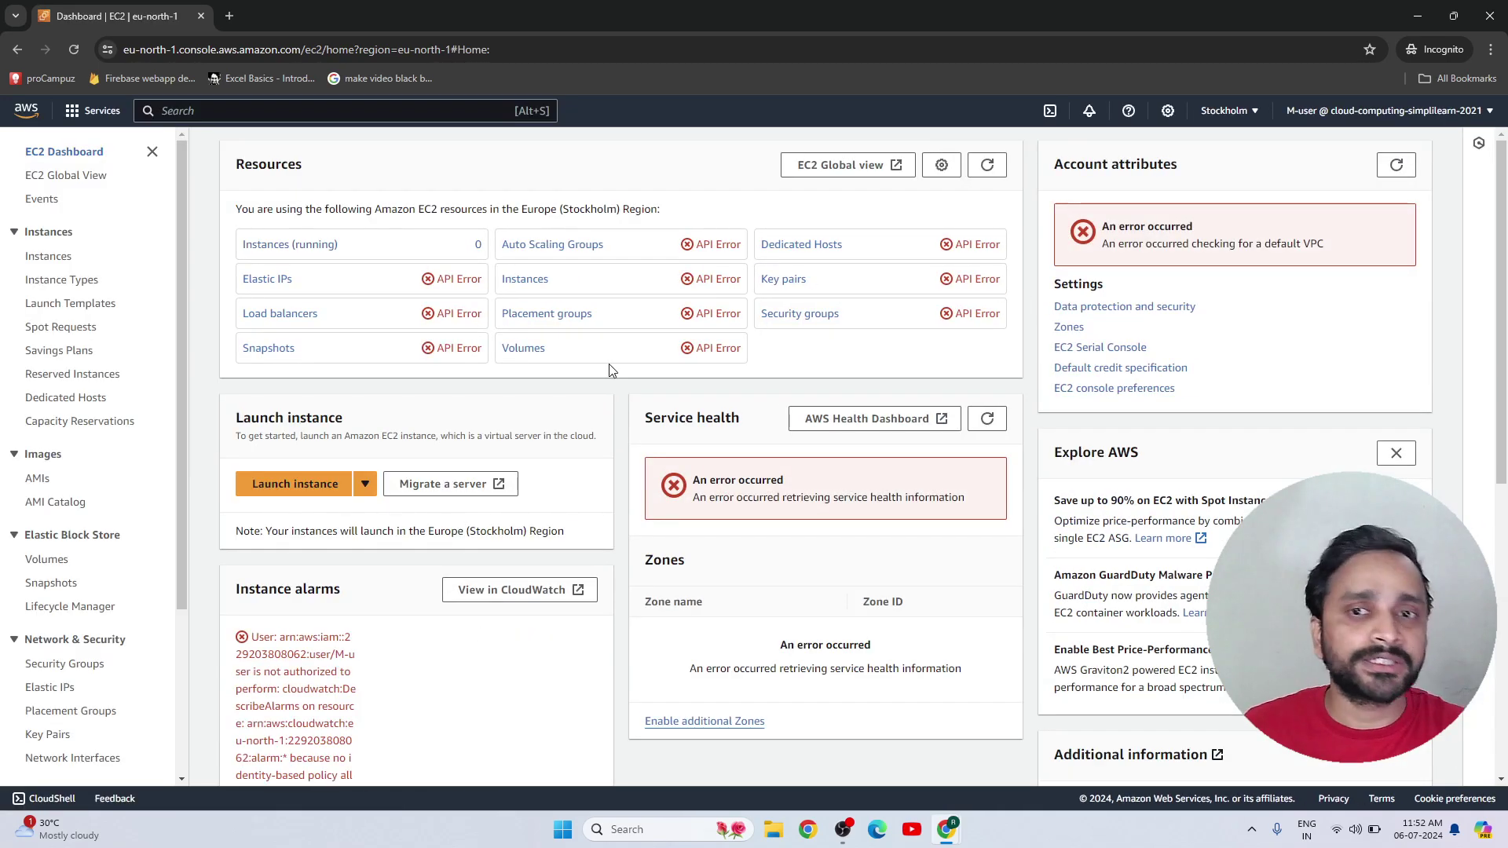
Open the list of running EC2 instances and examine the authorization message for M-user.
click(330, 253)
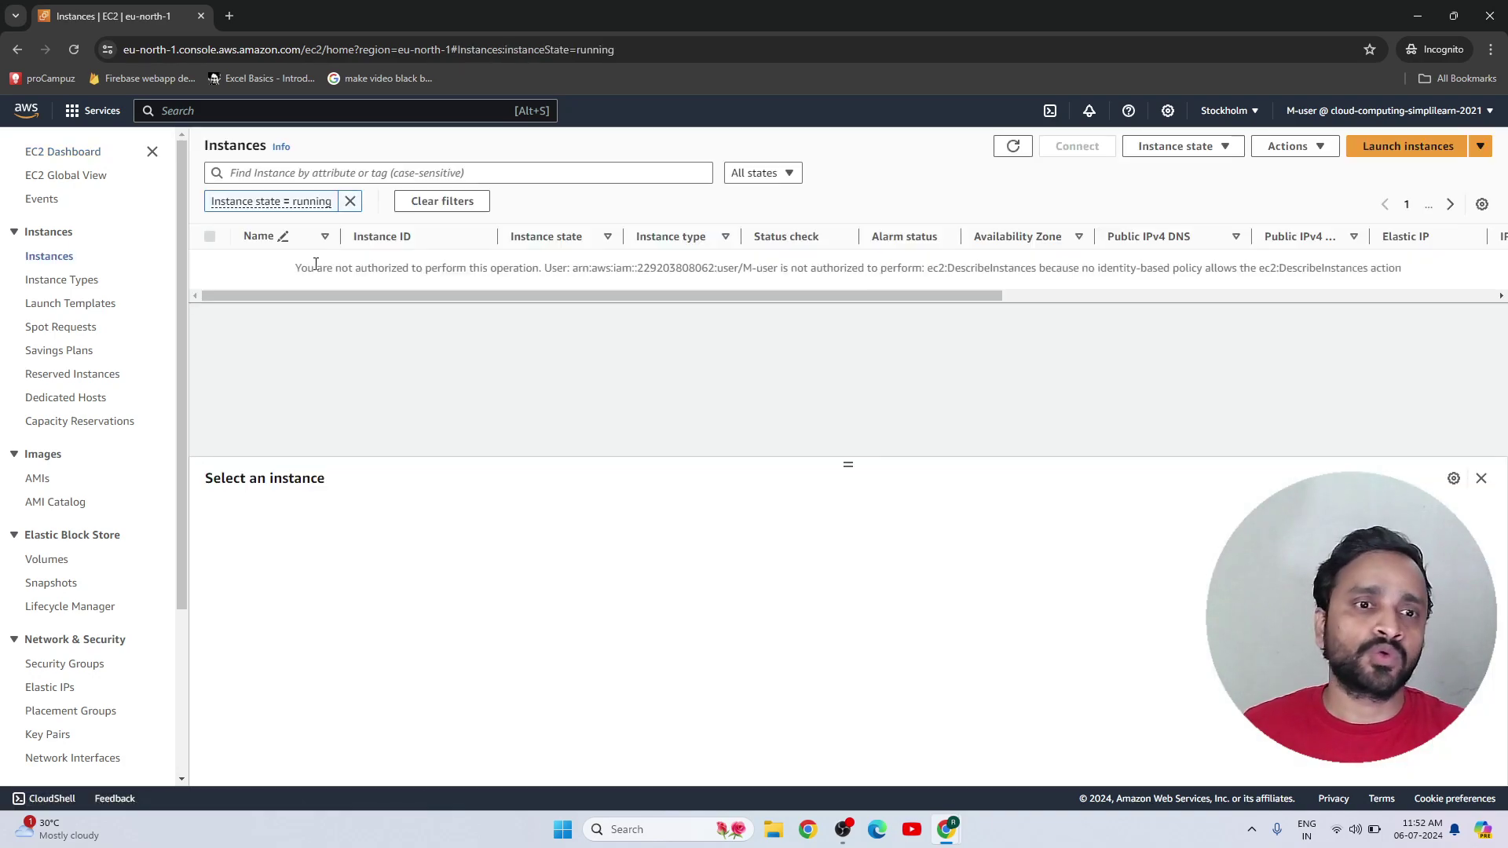
drag(294, 267, 523, 279)
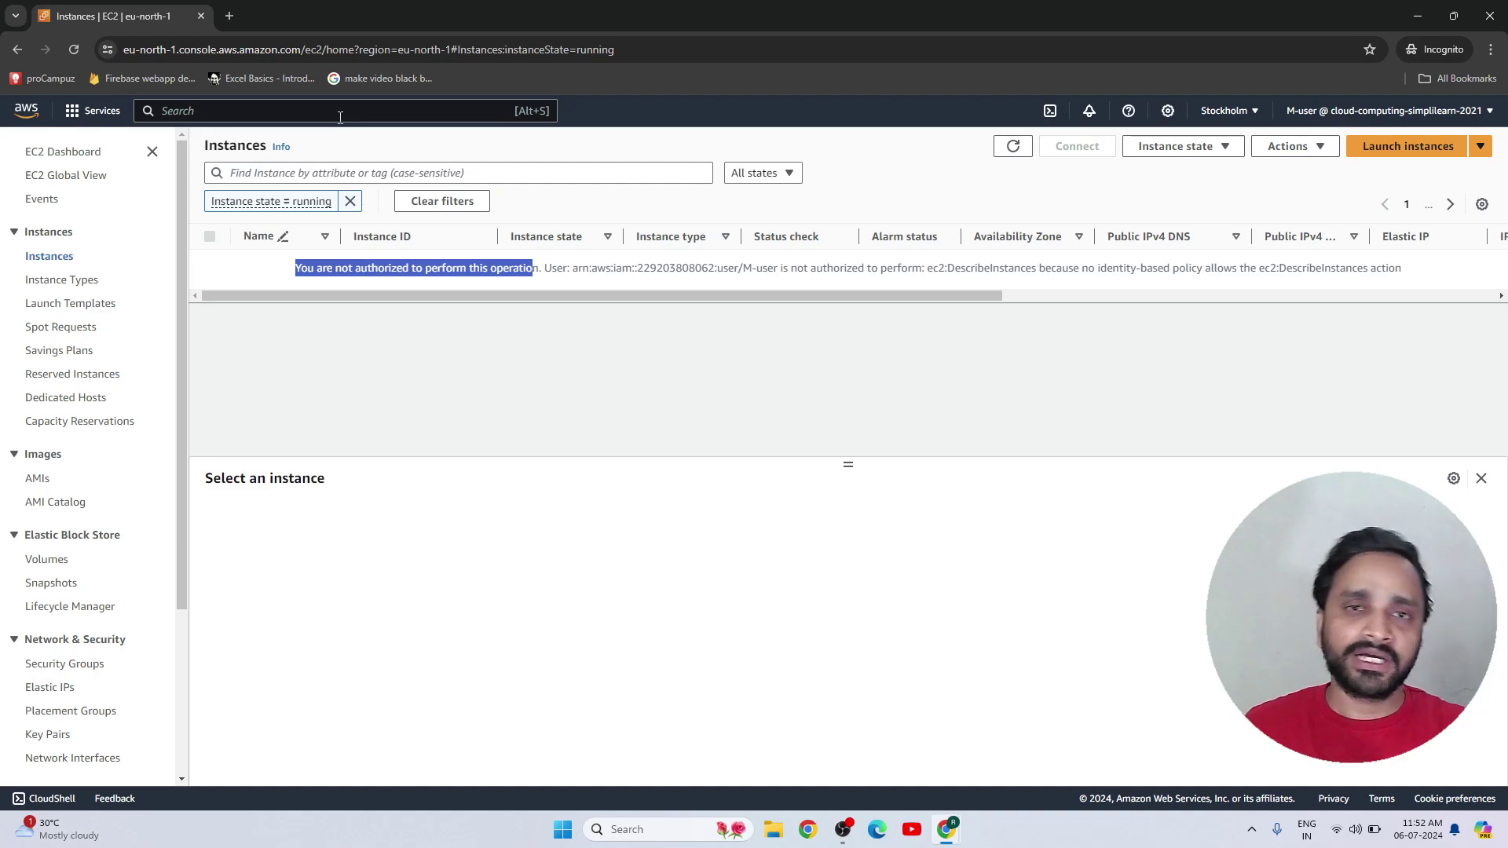
click(437, 432)
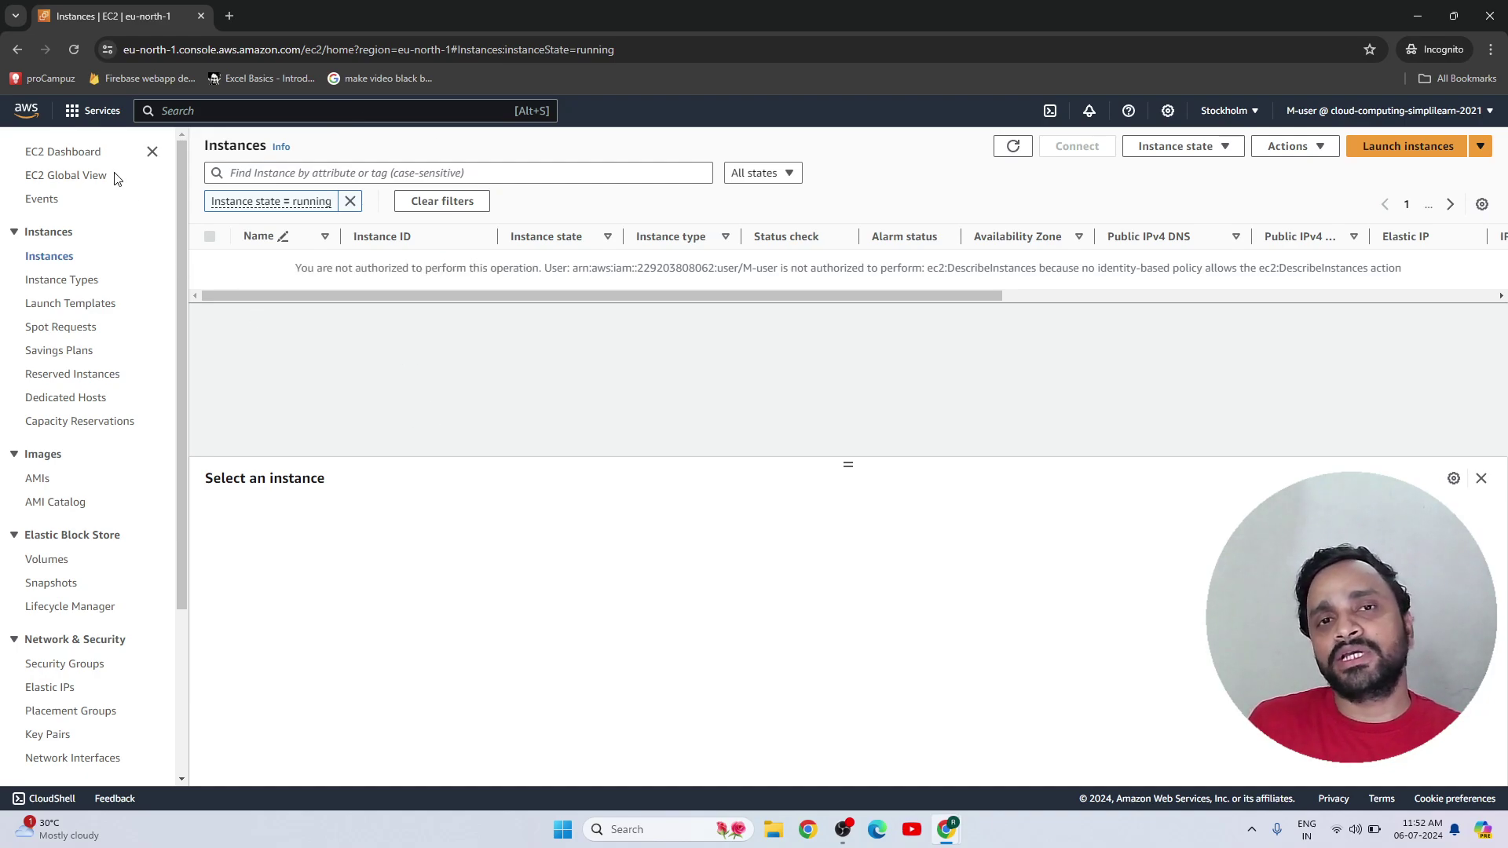
Display the AWS service overview with the recently visited services.
click(73, 113)
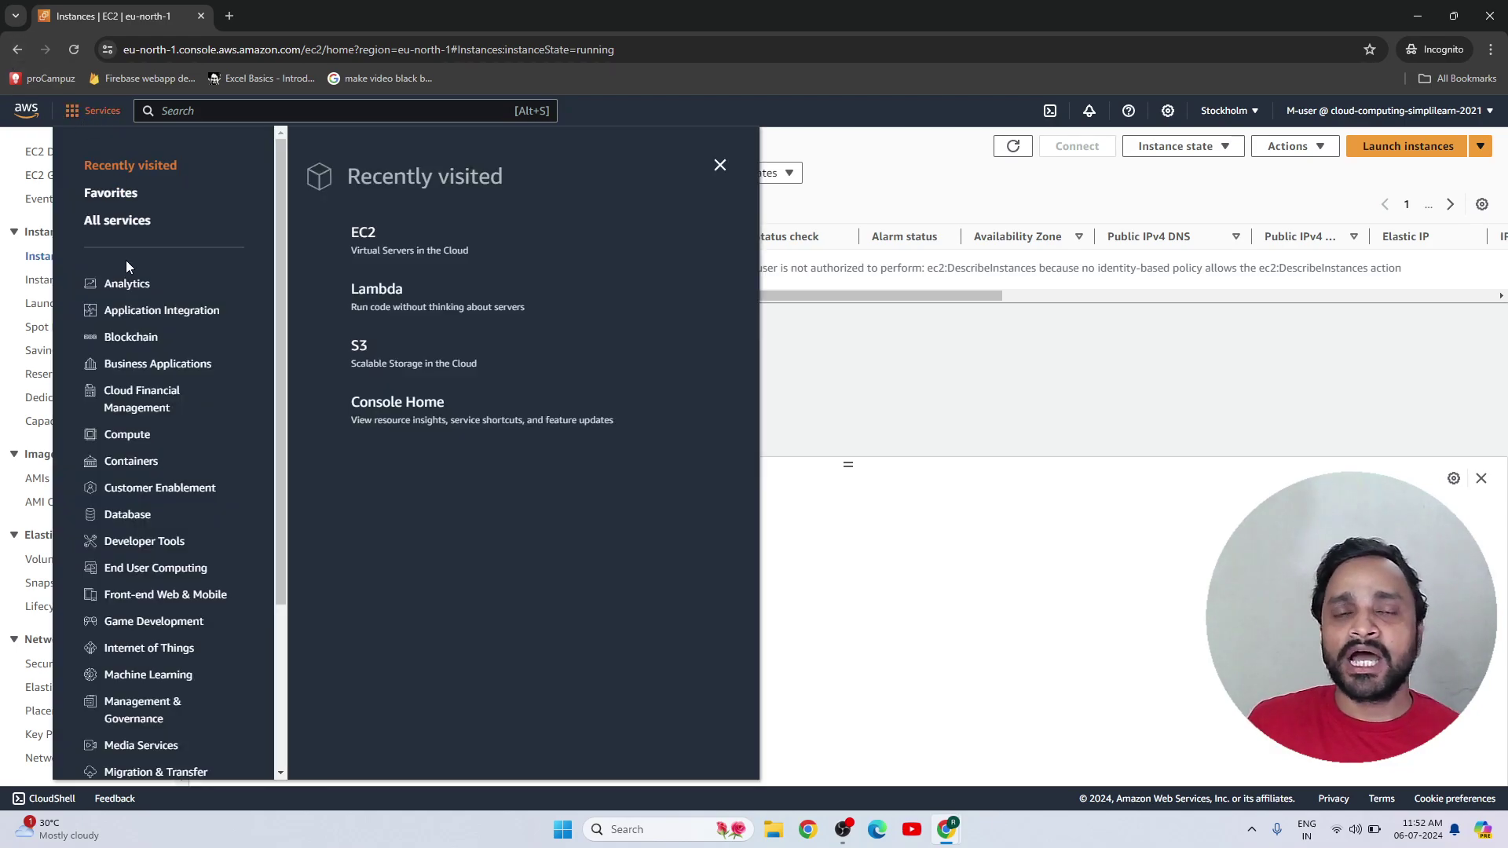